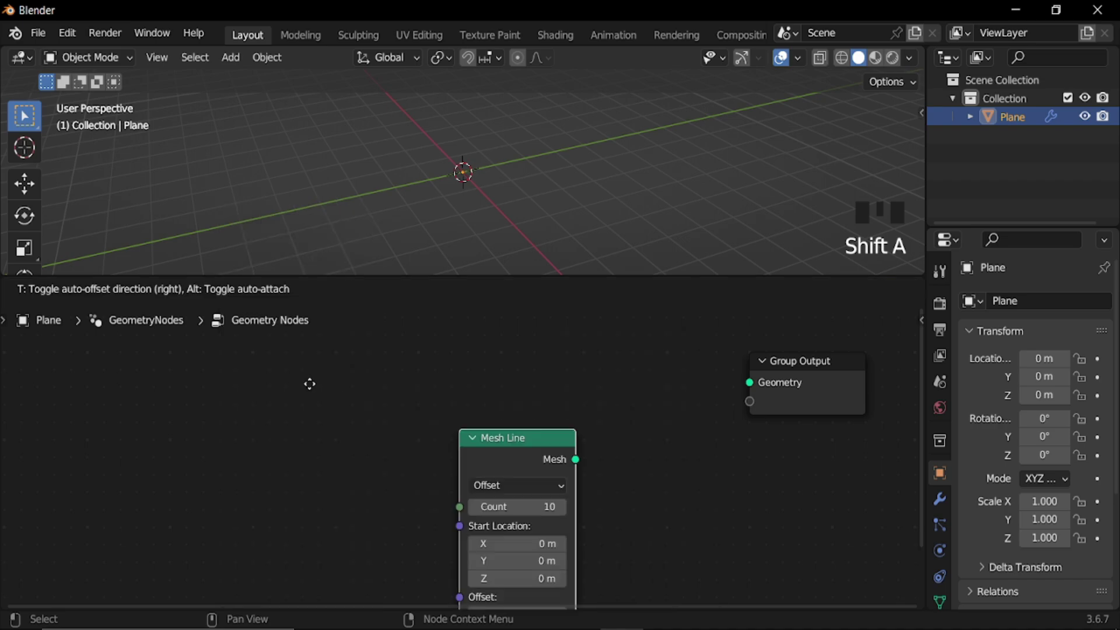
- Add an Instance on Points node and connect it between the Mesh Line's mesh output and the Group Output's geometry
key(shift+a)
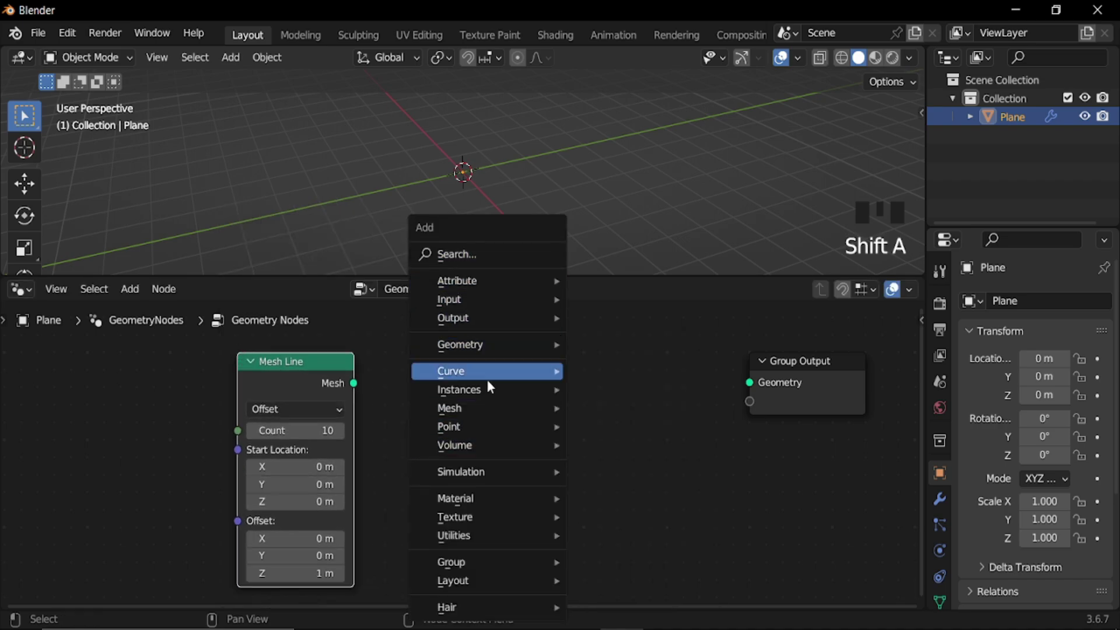
mouse_move(496, 389)
click(619, 388)
click(519, 344)
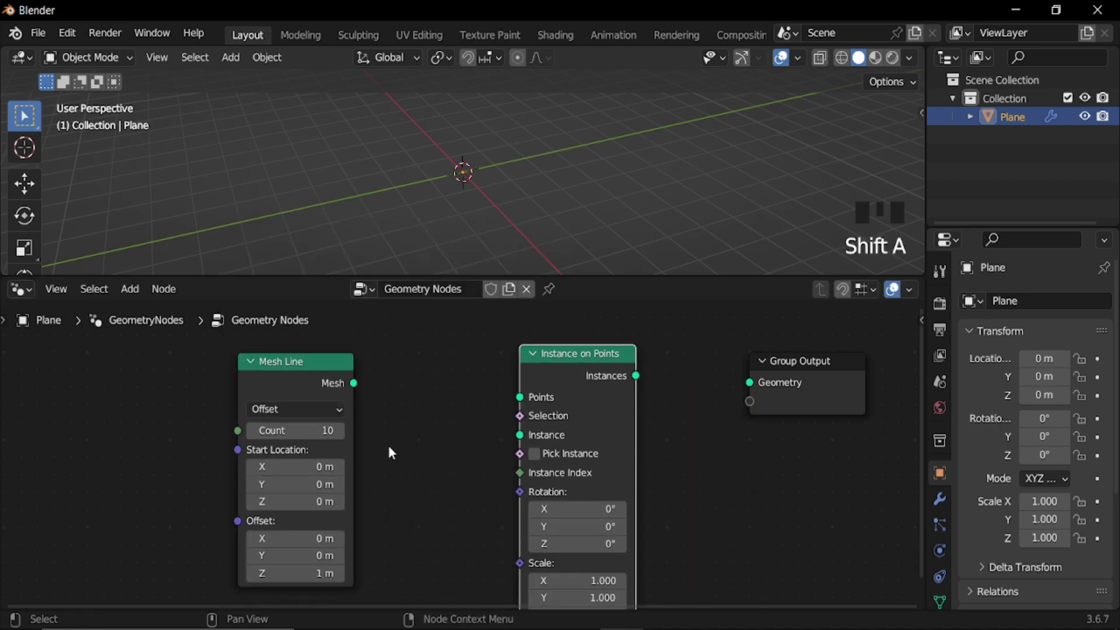
alt+right_drag(289, 373, 758, 373)
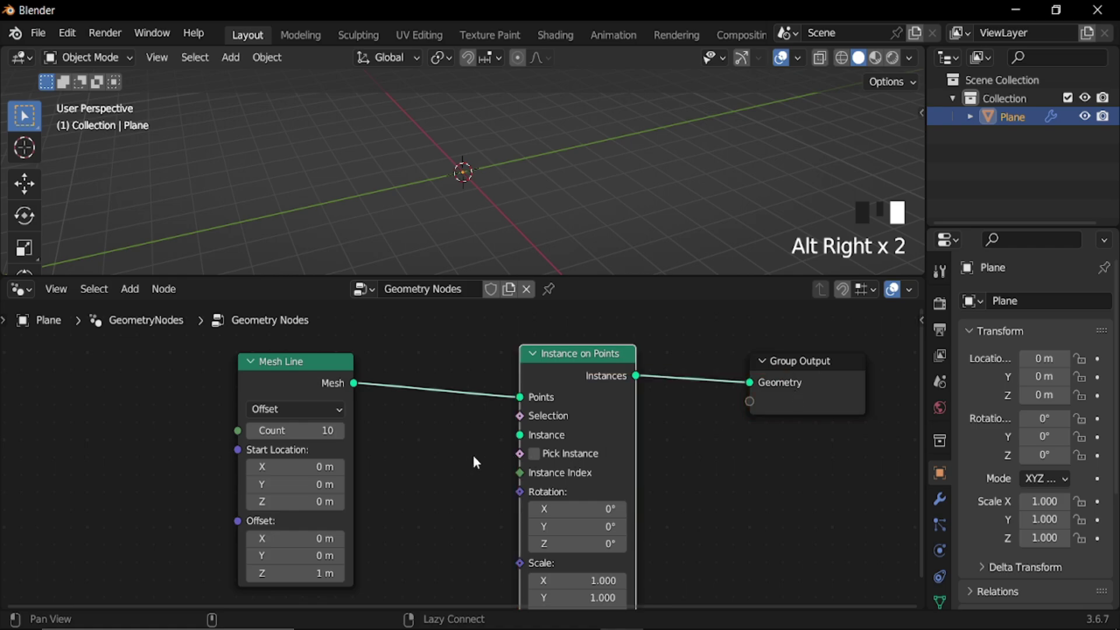
- Move the Mesh Line node farther from Instance on Points, then add a Curve Circle node and connect it to the Instance input
middle_drag(301, 417, 440, 397)
drag(439, 398, 247, 404)
key(shift+a)
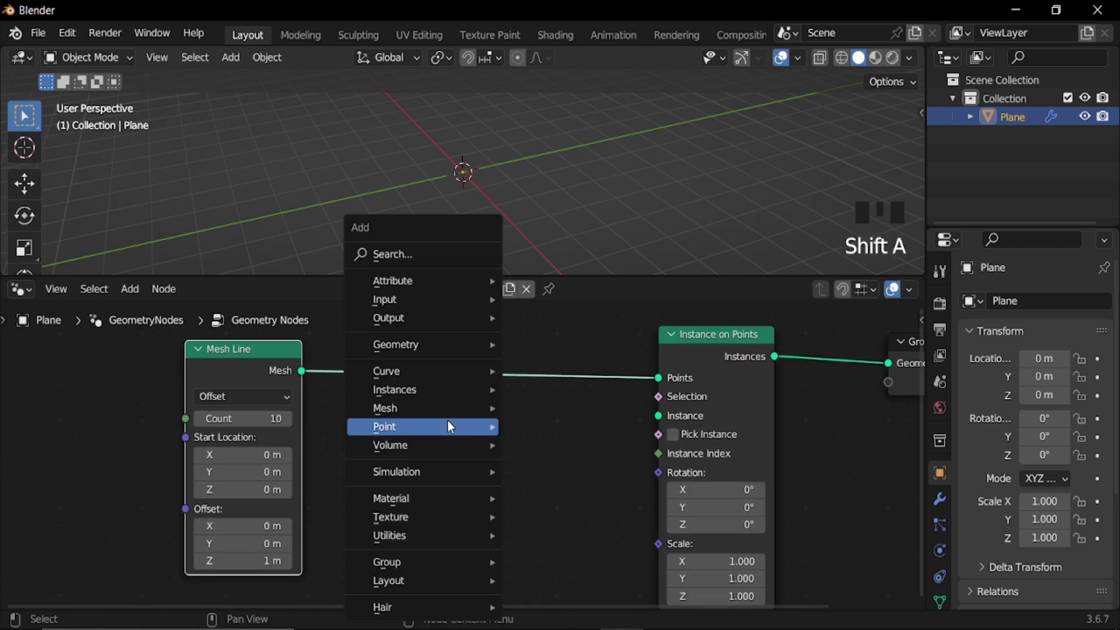
mouse_move(428, 389)
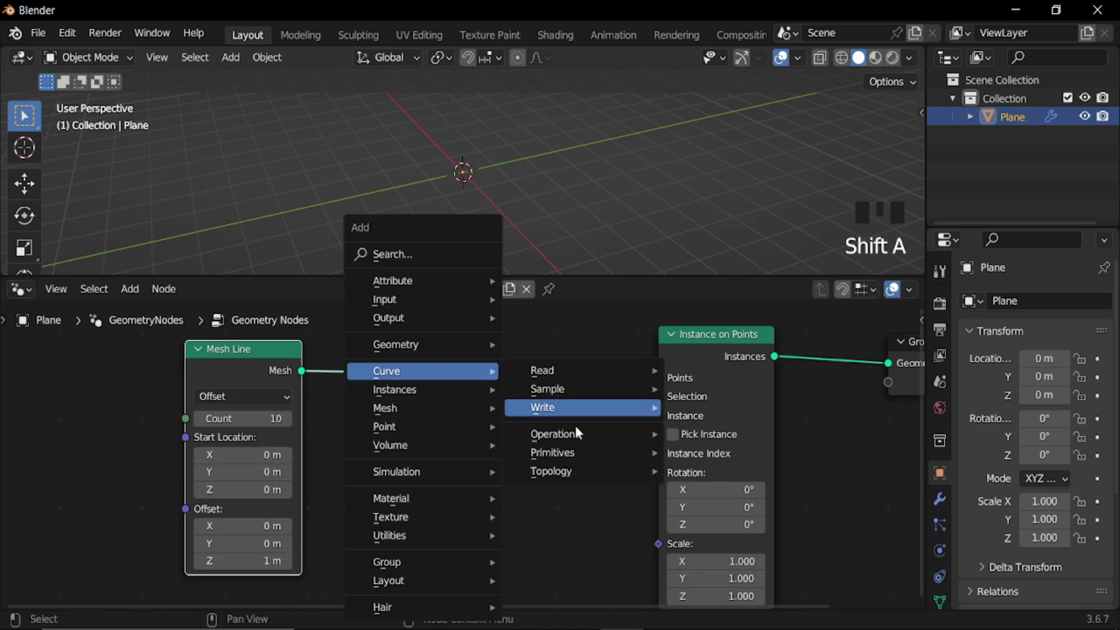
mouse_move(592, 454)
click(725, 491)
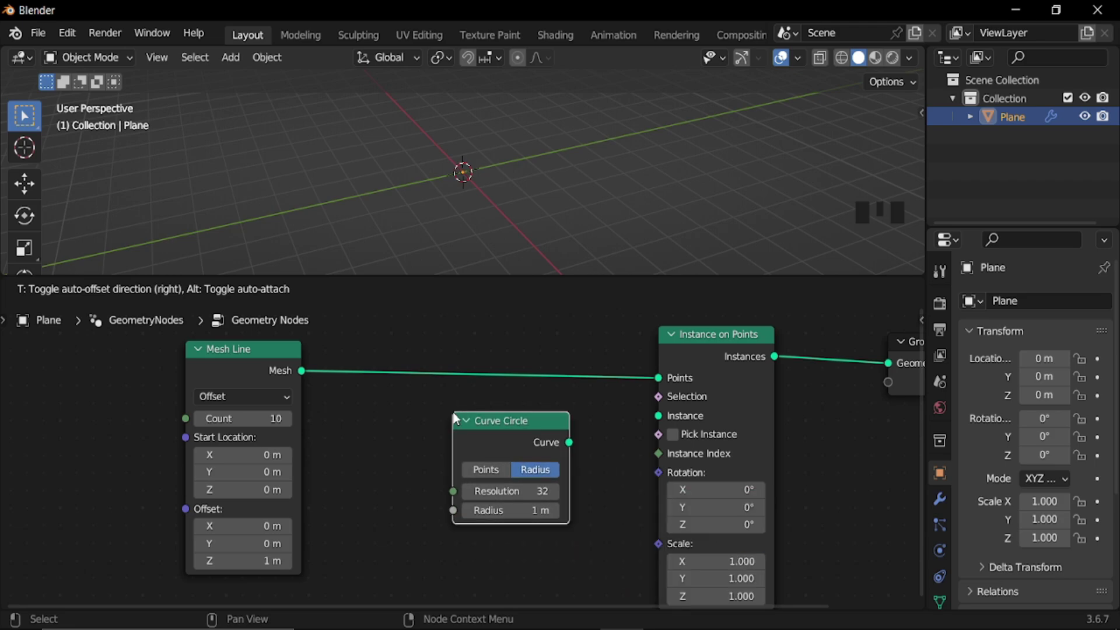
click(516, 416)
alt+right_drag(510, 449, 695, 407)
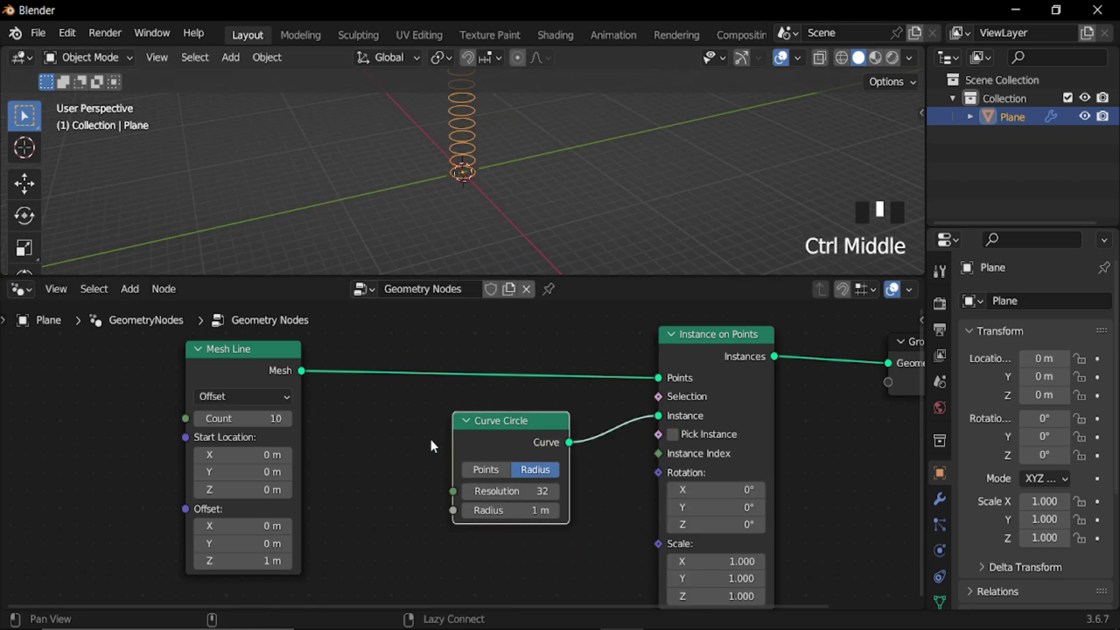
- Set the Mesh Line's start location Z to -1 m, its count to 20 and its Z offset to about 0.68 m
middle_drag(435, 442, 507, 392)
click(466, 426)
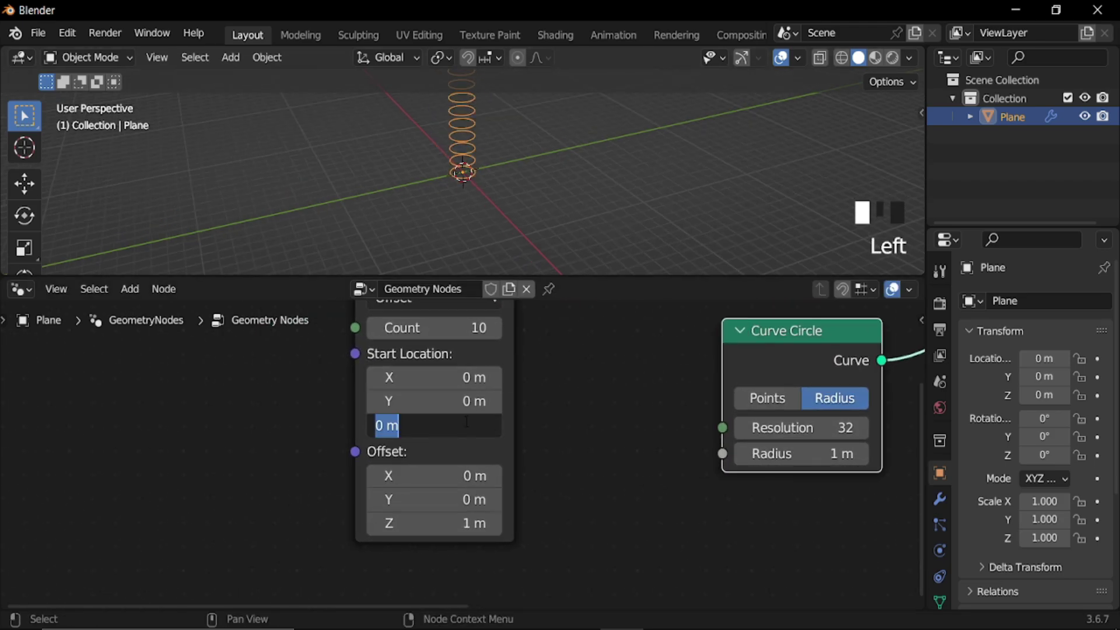
text(-1)
key(Return)
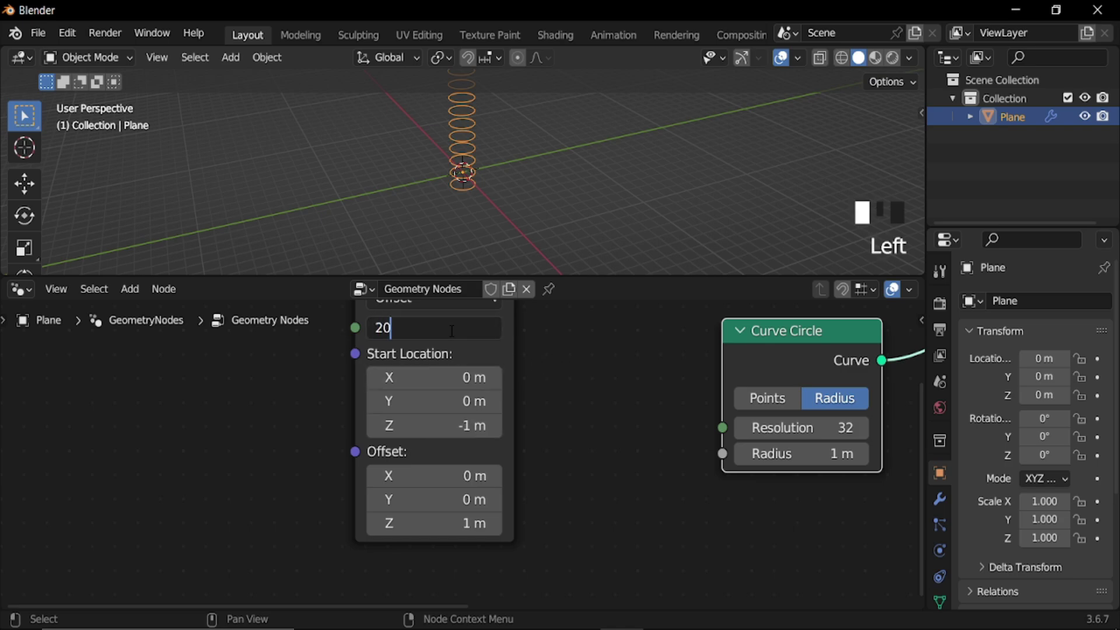
ctrl+middle_drag(488, 155, 490, 169)
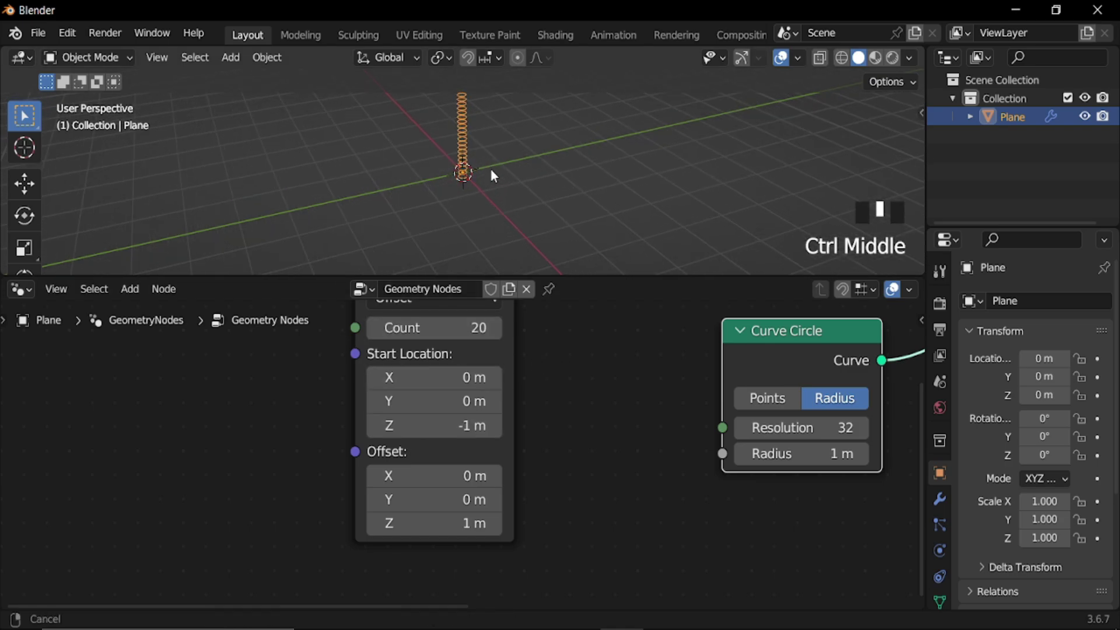
shift+drag(477, 521, 461, 522)
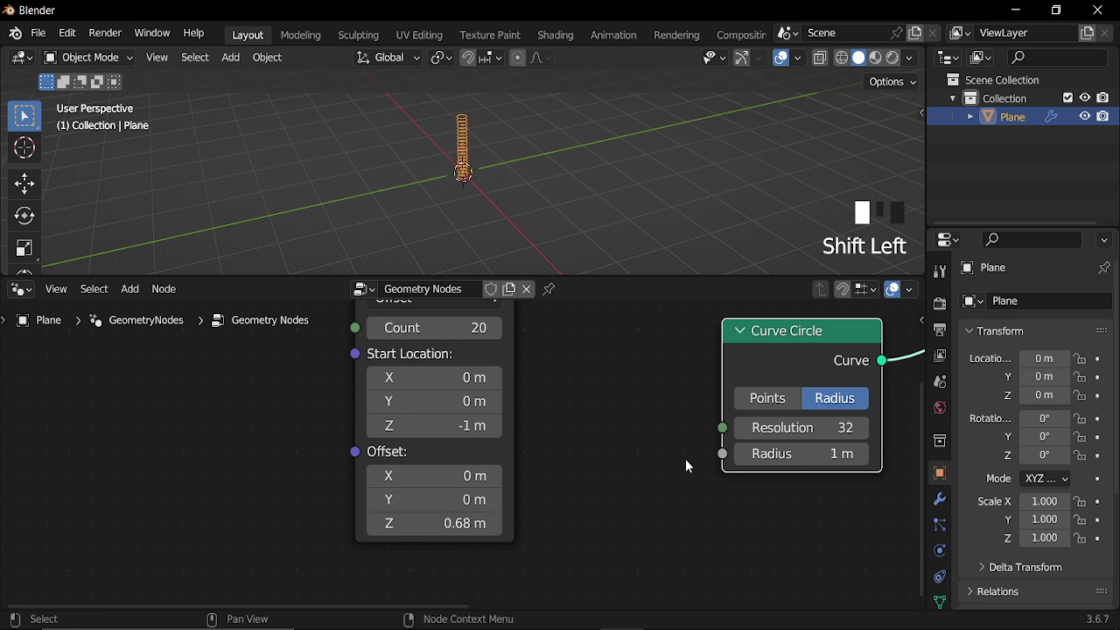
- Switch the Mesh Line node to End Points mode and raise its end location Z to about 1.54 m
middle_drag(587, 423, 501, 346)
click(498, 341)
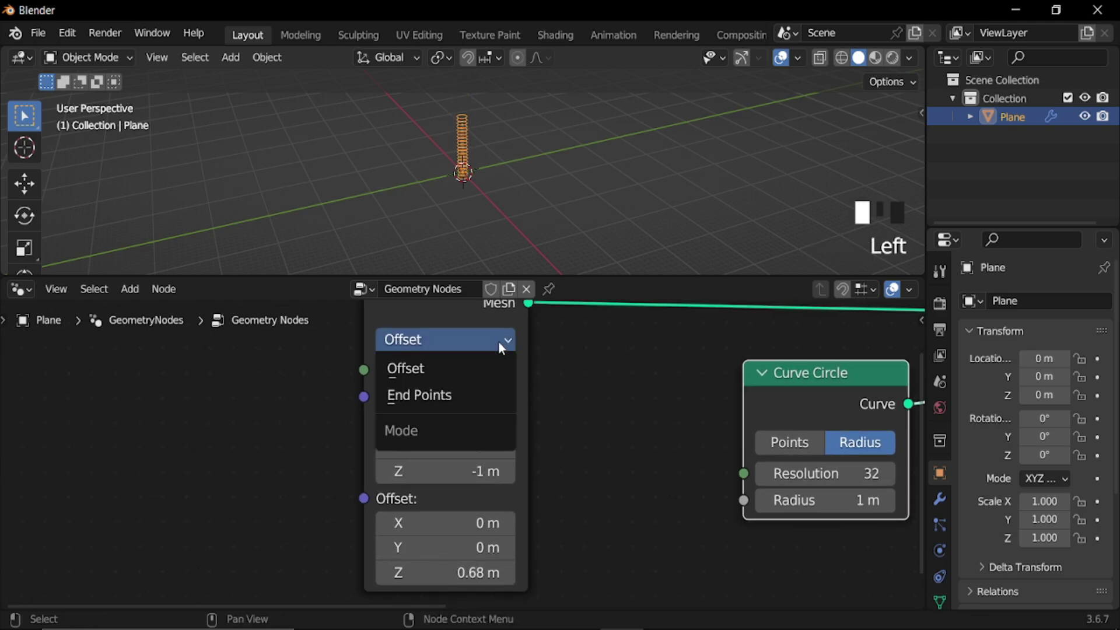
click(464, 394)
middle_drag(467, 241, 495, 203)
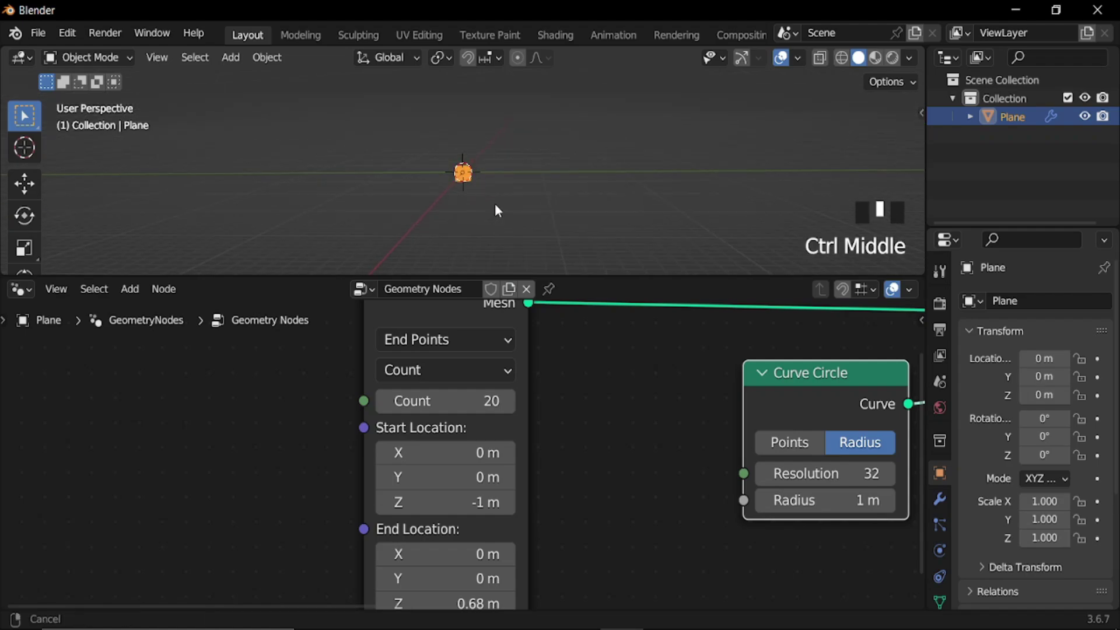
middle_drag(590, 598, 635, 466)
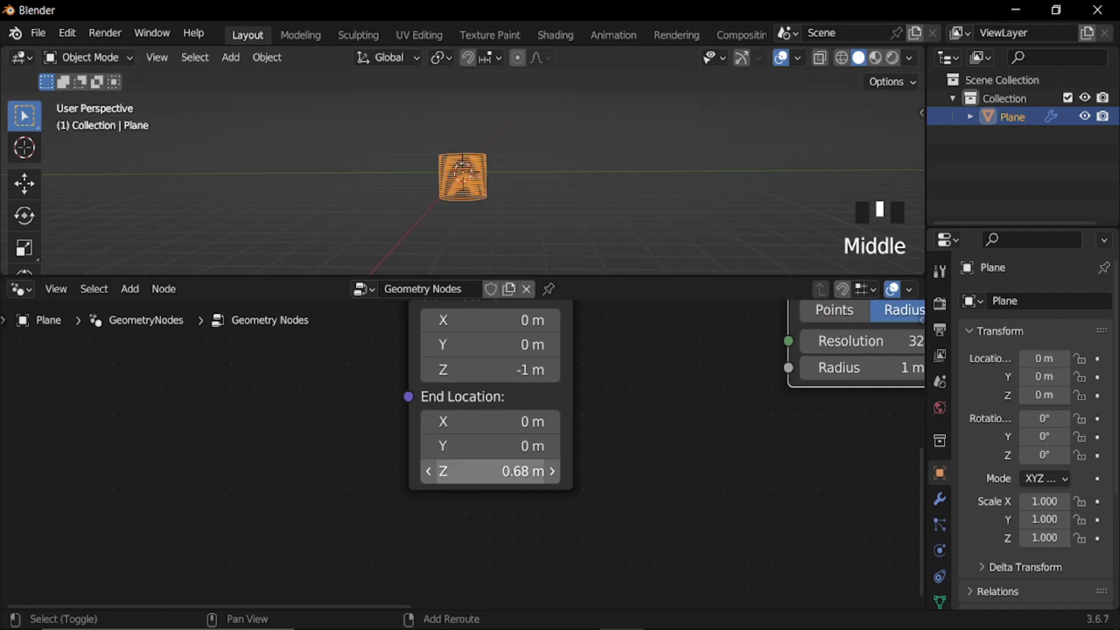
shift+drag(548, 470, 574, 471)
shift+drag(502, 470, 490, 471)
- Add a Position node below the Mesh Line node
ctrl+middle_drag(632, 347, 448, 454)
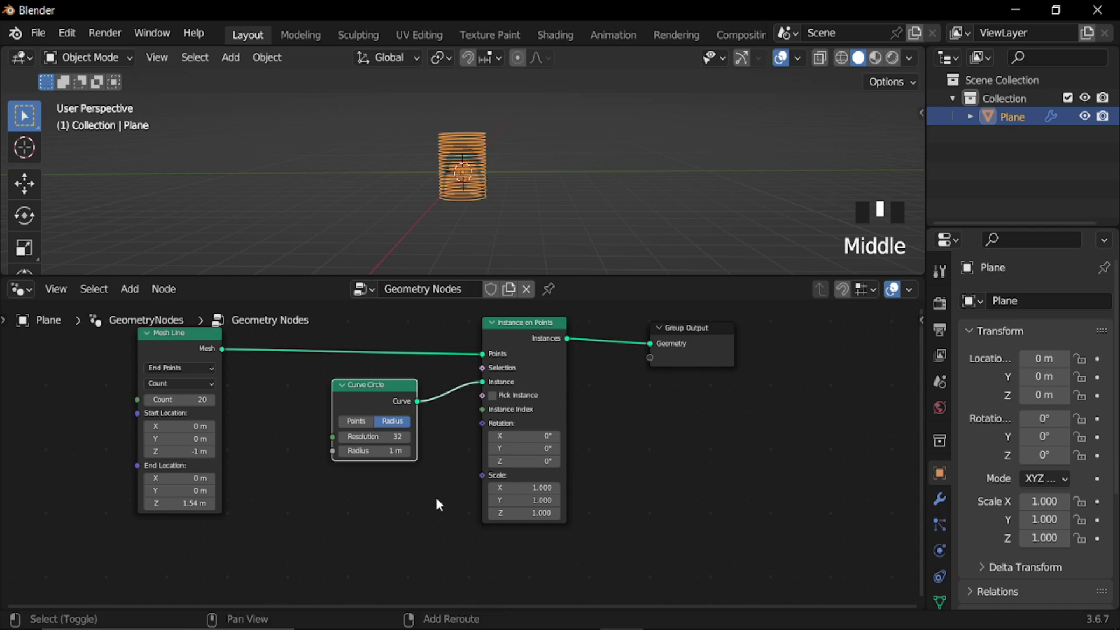
key(shift+a)
mouse_move(377, 347)
mouse_move(565, 343)
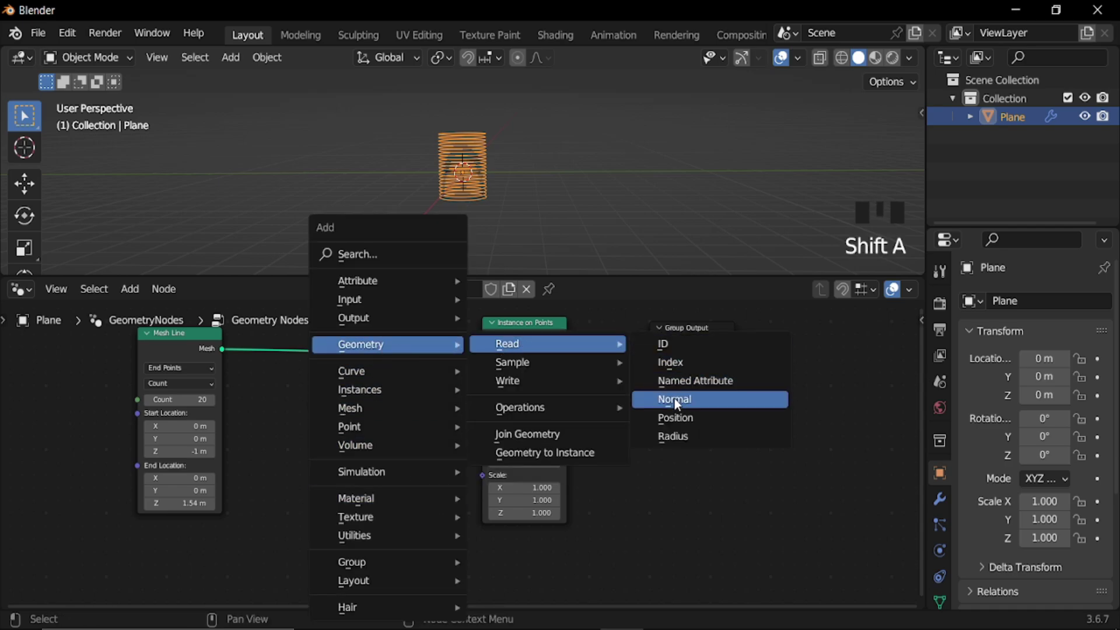
click(675, 426)
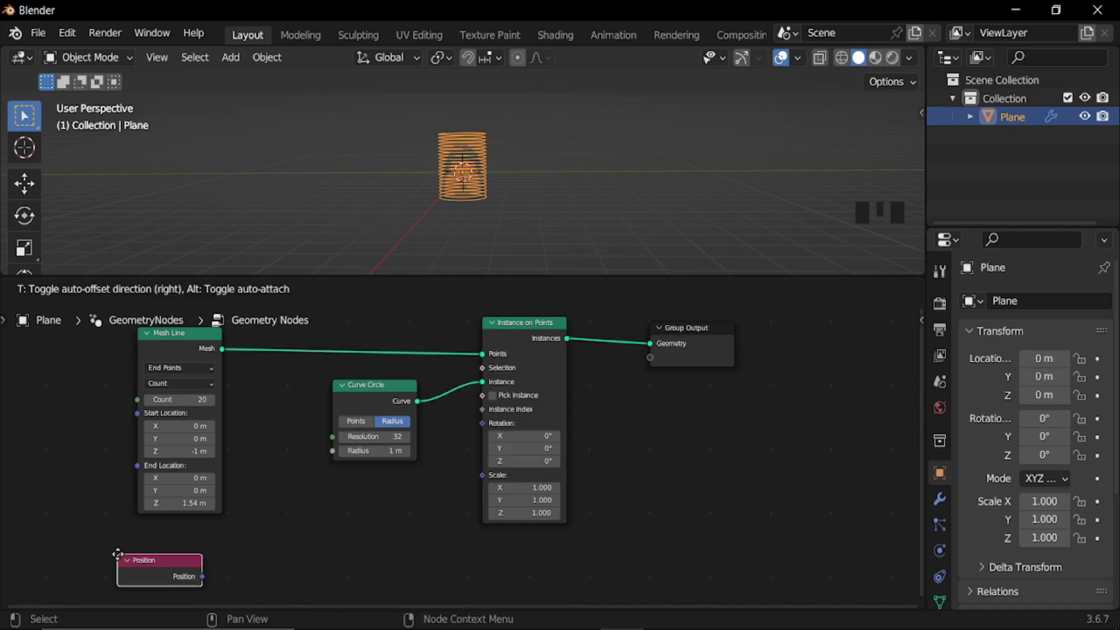
click(161, 566)
- Add a Separate XYZ node, feed the Position output into its vector input, and space out the two nodes
middle_drag(401, 531, 565, 408)
key(shift+a)
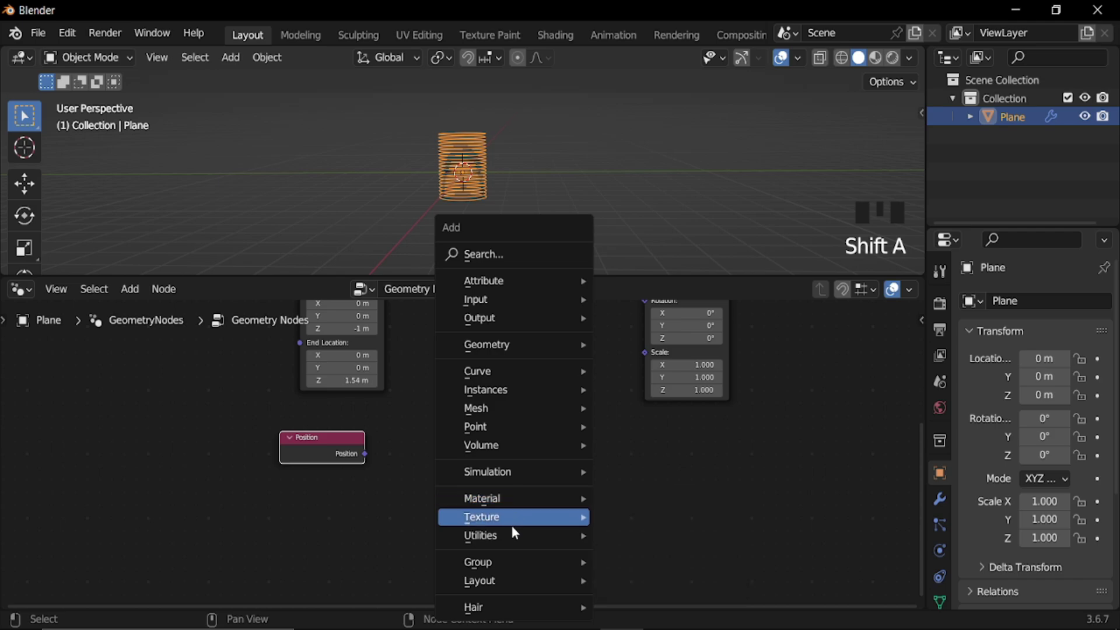
mouse_move(512, 532)
mouse_move(670, 426)
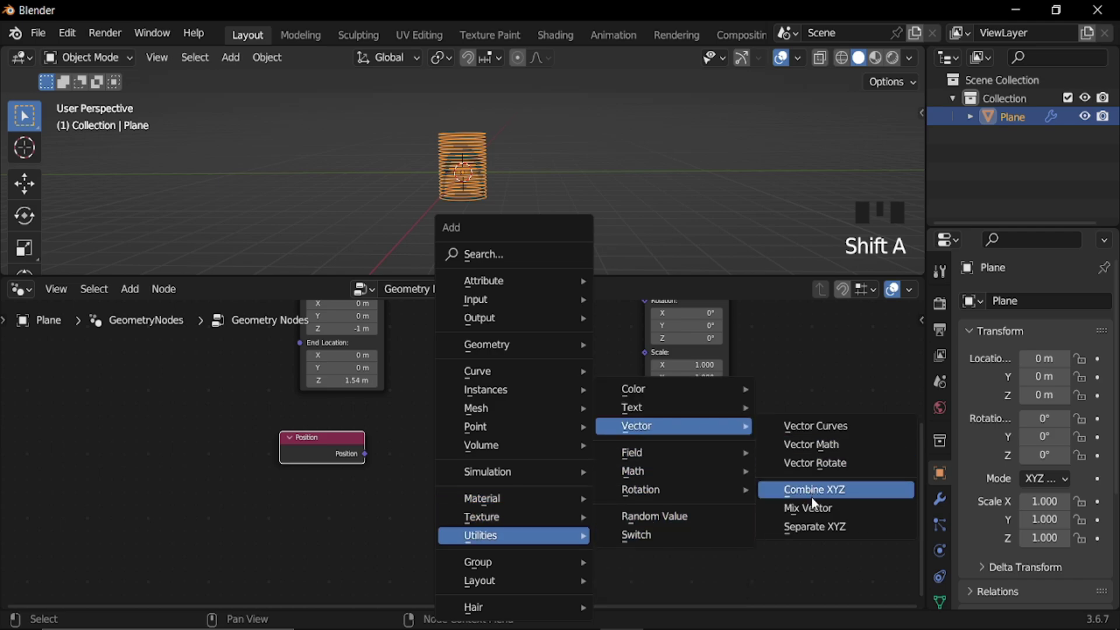
click(809, 529)
click(409, 402)
alt+right_drag(327, 436, 449, 466)
drag(298, 431, 337, 471)
- Add a Math node set to Cosine and connect the Z output of Separate XYZ to its value
key(shift+a)
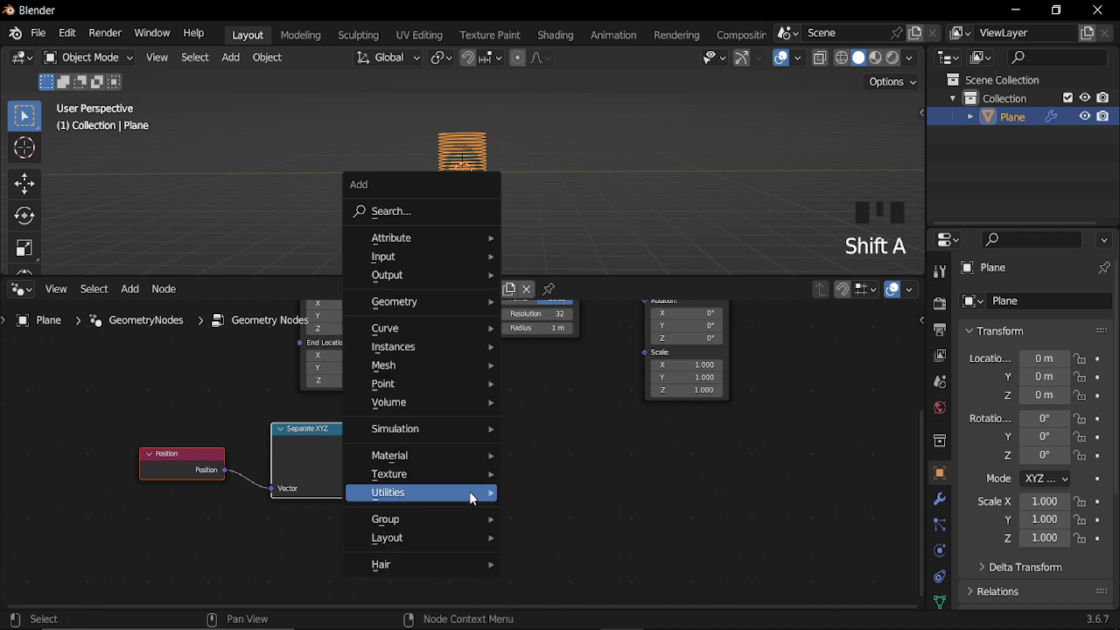
mouse_move(435, 492)
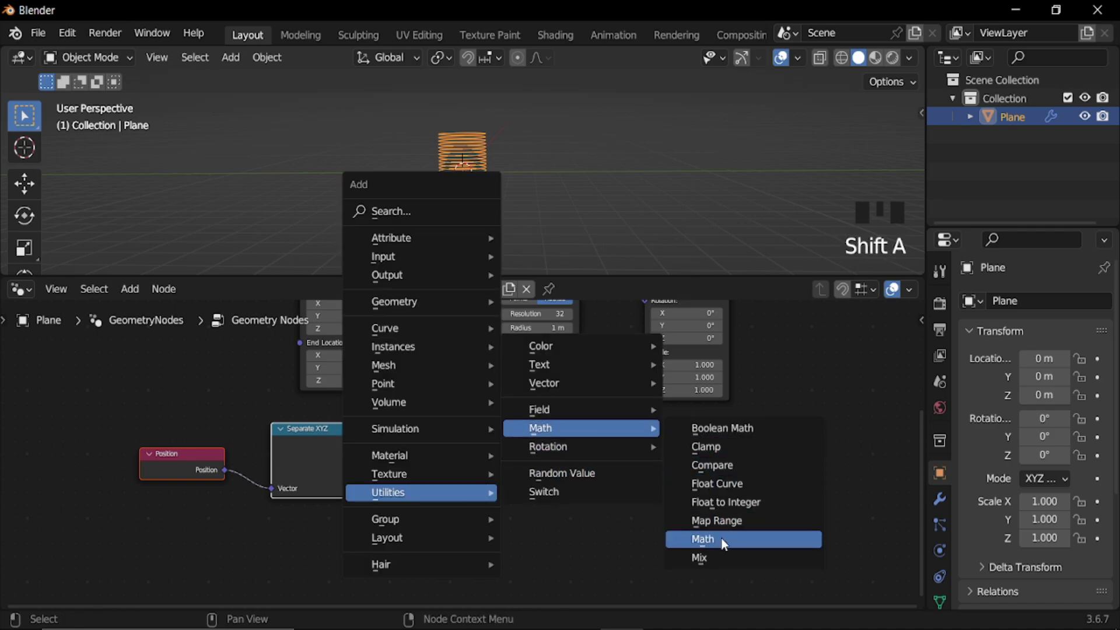
click(721, 538)
click(405, 388)
ctrl+middle_drag(492, 539, 479, 440)
click(481, 441)
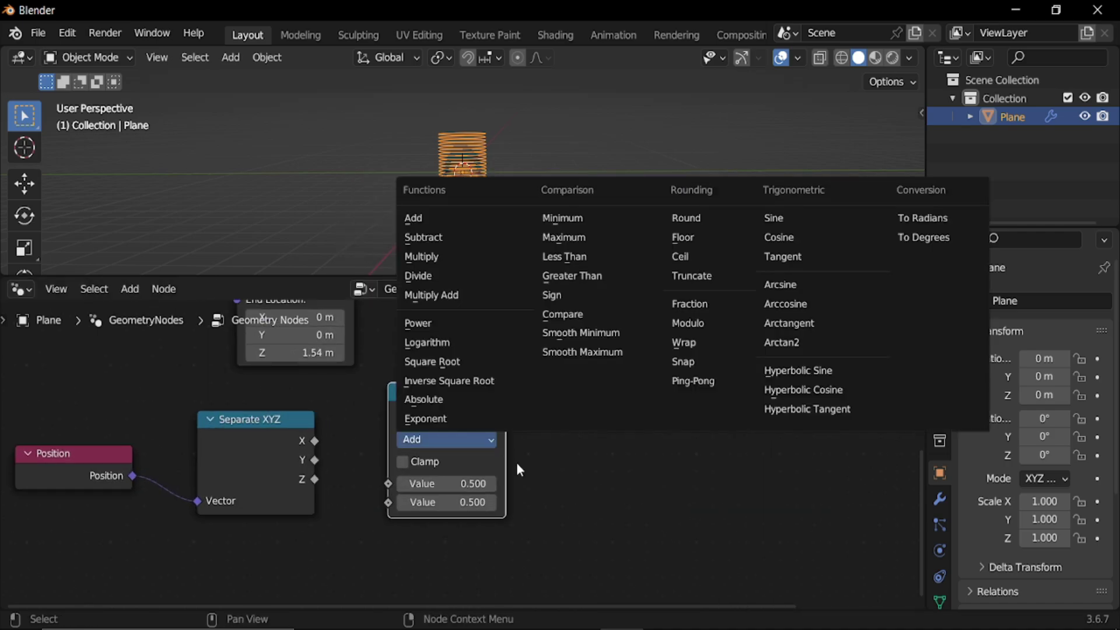
click(480, 439)
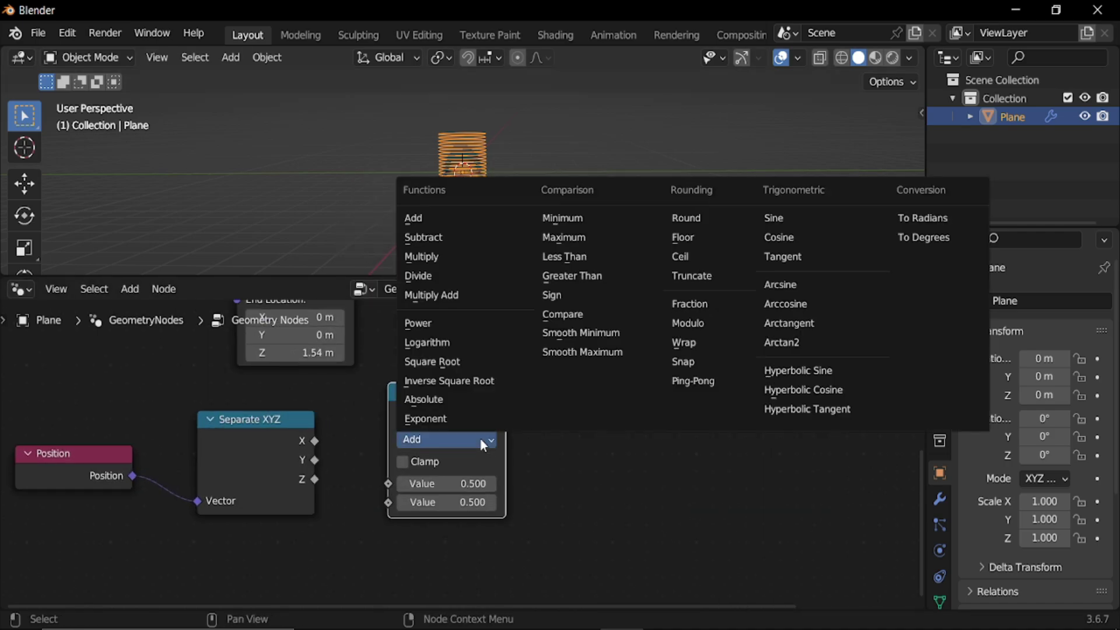
click(780, 239)
drag(315, 479, 390, 483)
- Connect the Cosine node's value output to the Scale input of Instance on Points
middle_drag(549, 429, 323, 453)
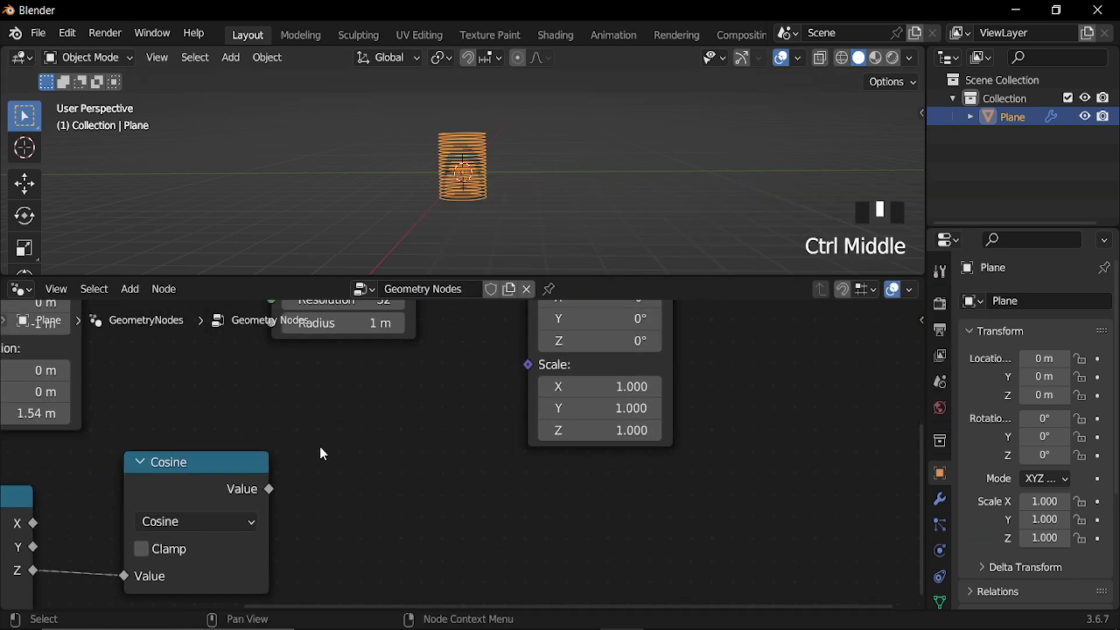
drag(268, 489, 526, 359)
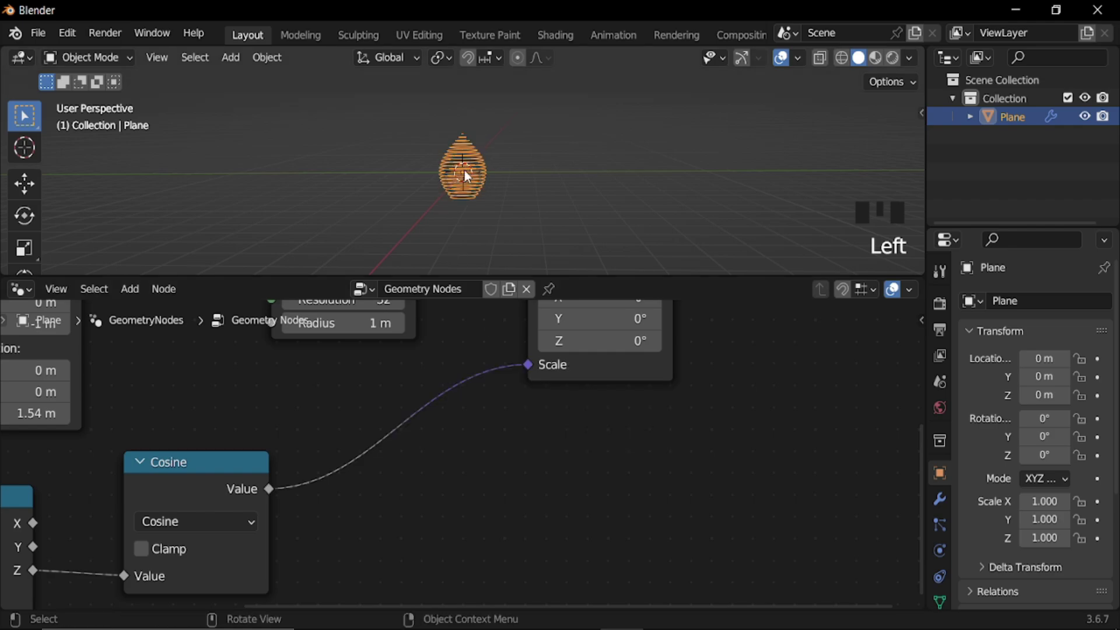
mouse_move(464, 171)
middle_down()
mouse_move(492, 225)
mouse_move(471, 169)
mouse_move(466, 184)
middle_up()
- Duplicate the Cosine node, insert the copy between Separate XYZ and Cosine, and change its operation to Multiply
middle_drag(357, 501, 674, 431)
key(shift+s)
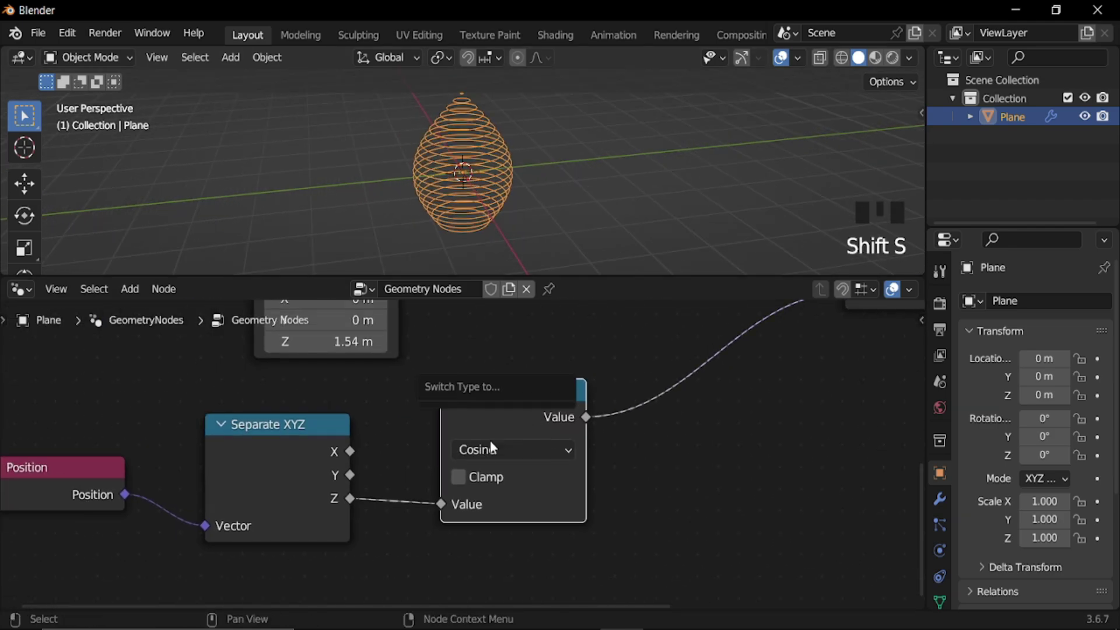
key(shift+d)
click(410, 438)
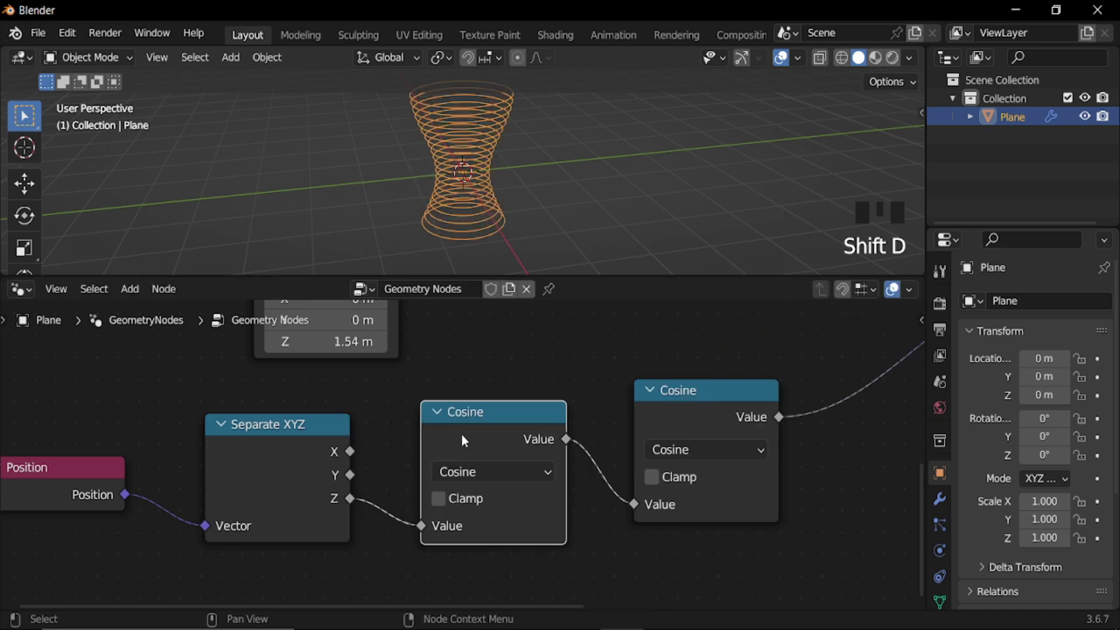
middle_drag(583, 485, 592, 414)
click(541, 402)
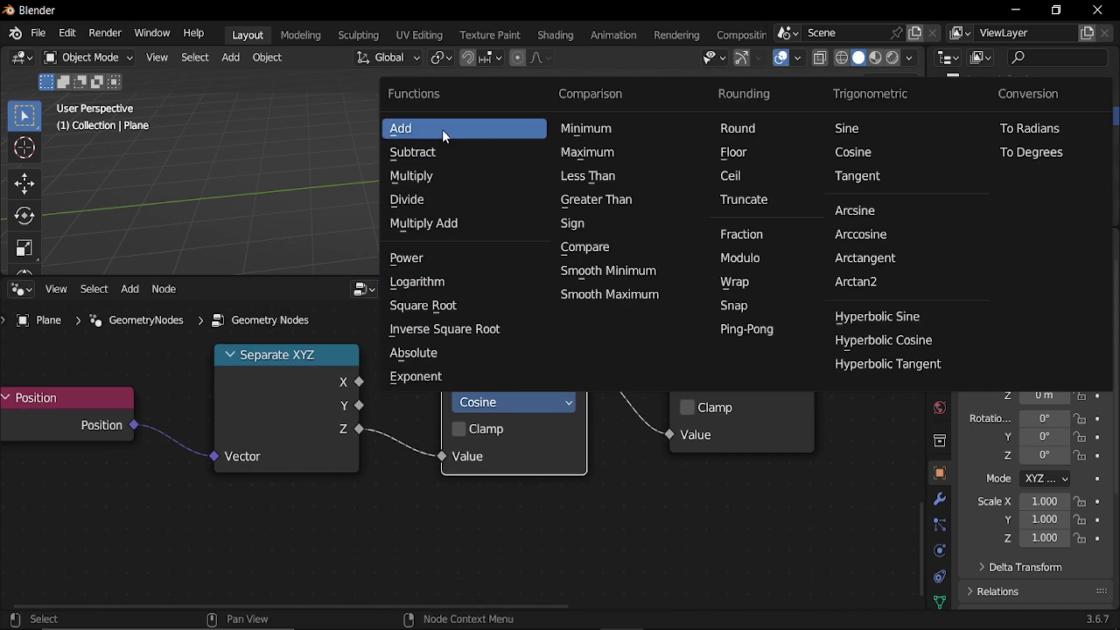
click(433, 177)
- Set the Multiply node's second value to 3.14/2
middle_drag(579, 488, 490, 468)
ctrl+middle_drag(462, 476, 460, 470)
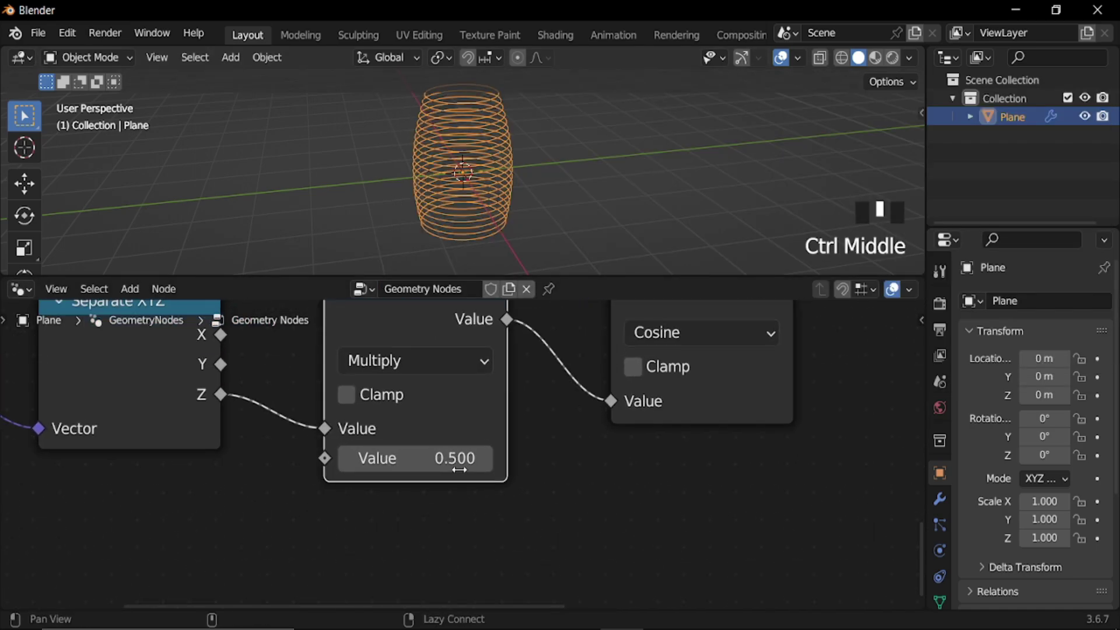
click(459, 461)
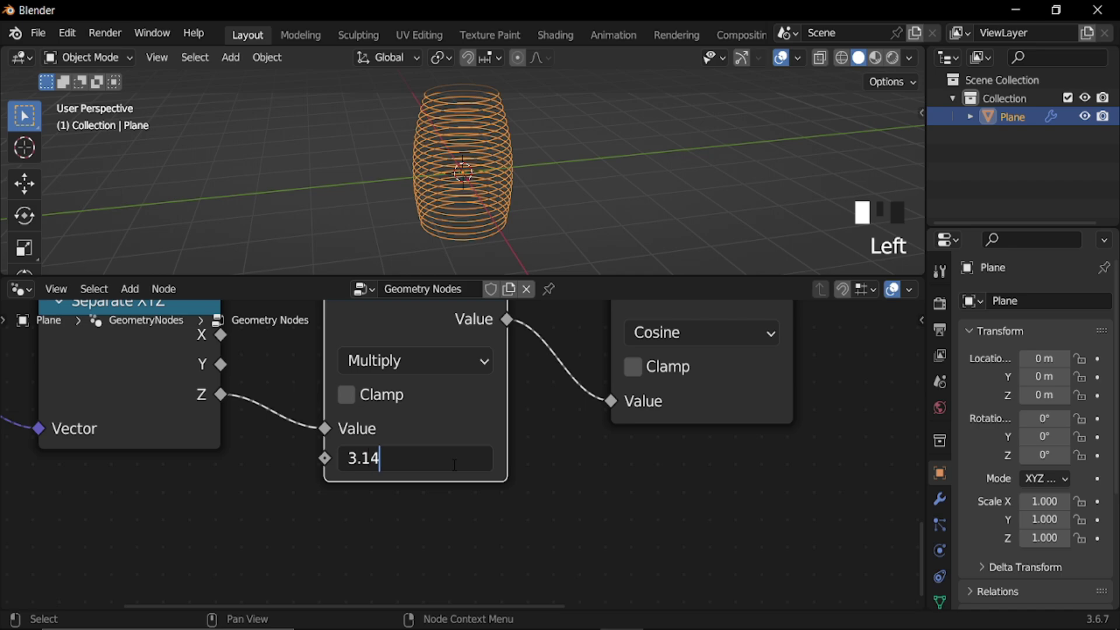
text(3.14/2)
key(Return)
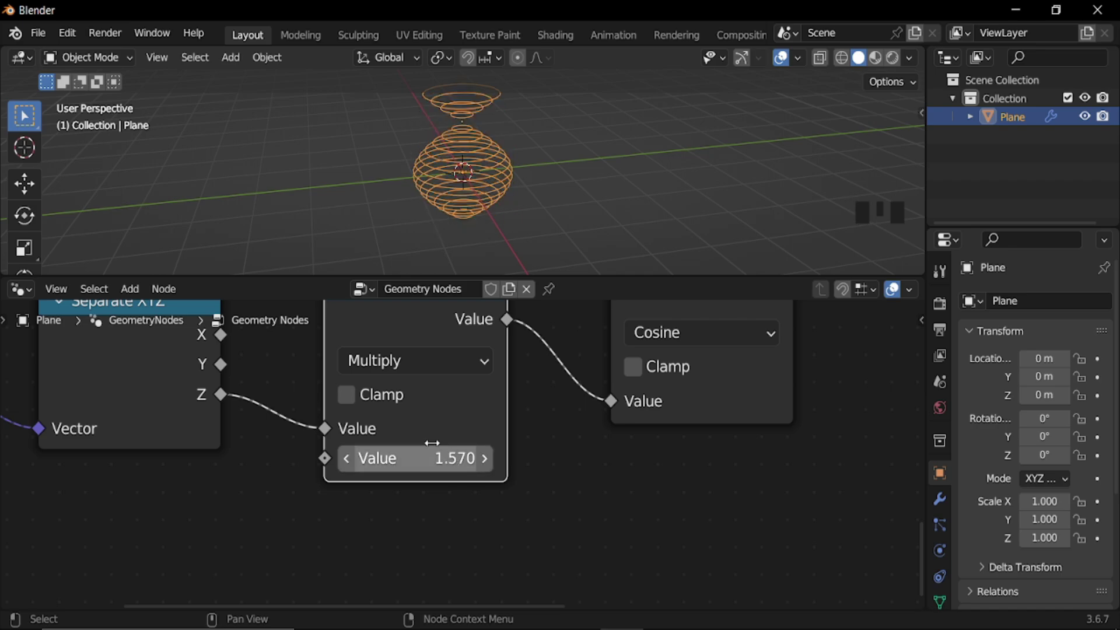
- Set the Multiply node's second value to the exact expression pi/2
middle_drag(456, 258, 436, 173)
click(462, 463)
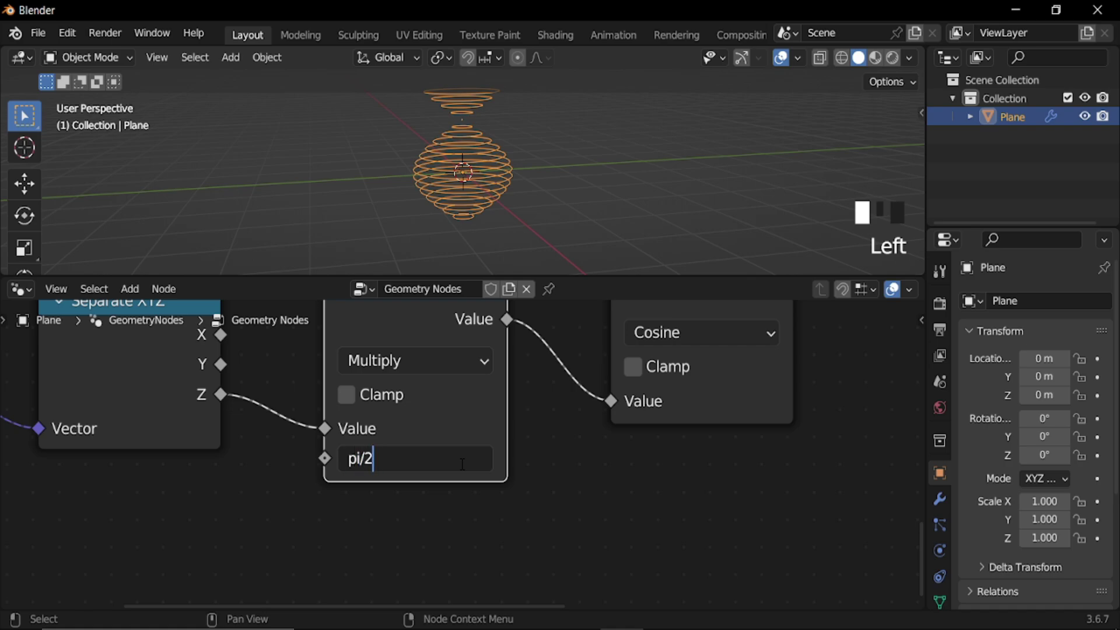
text(pi/2)
key(Return)
- Move the Group Output node farther away from Instance on Points to make room between them
ctrl+middle_drag(518, 385, 446, 467)
middle_drag(532, 426, 379, 528)
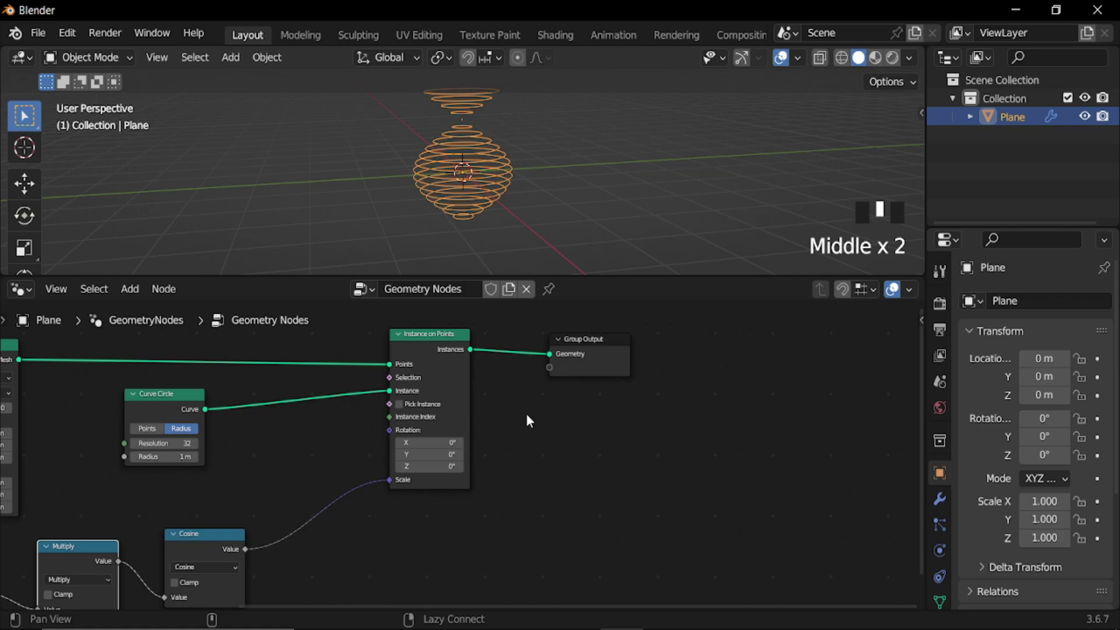
middle_drag(527, 415, 452, 451)
drag(536, 382, 679, 380)
- Set the Mesh Line's end location Z to 1 m
middle_drag(245, 496, 739, 461)
ctrl+middle_drag(492, 530, 449, 502)
shift+drag(376, 528, 294, 528)
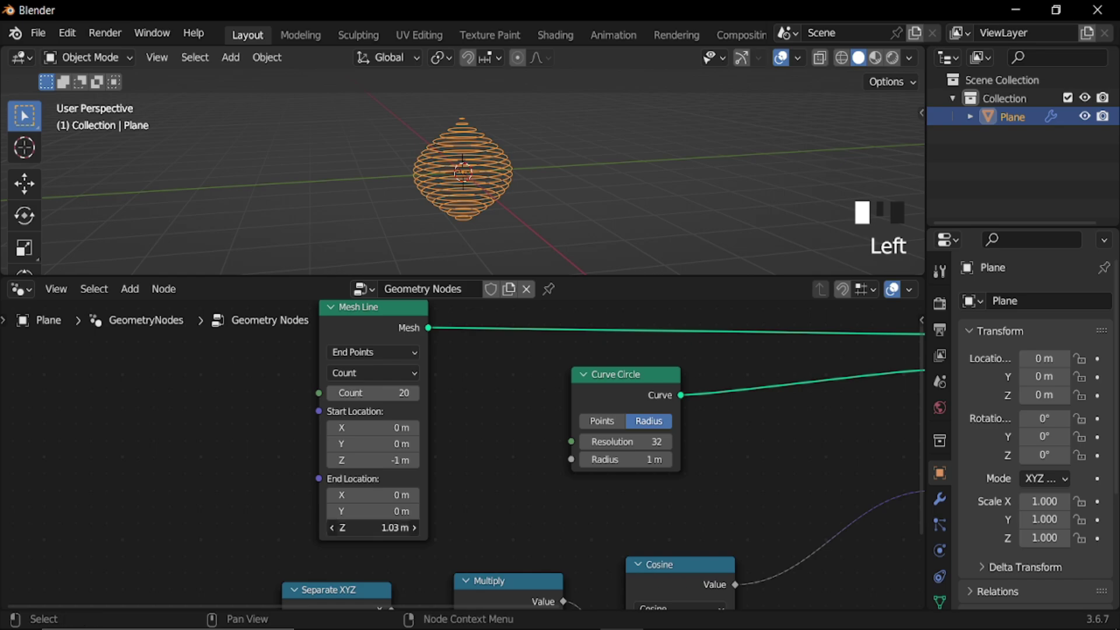
key(Return)
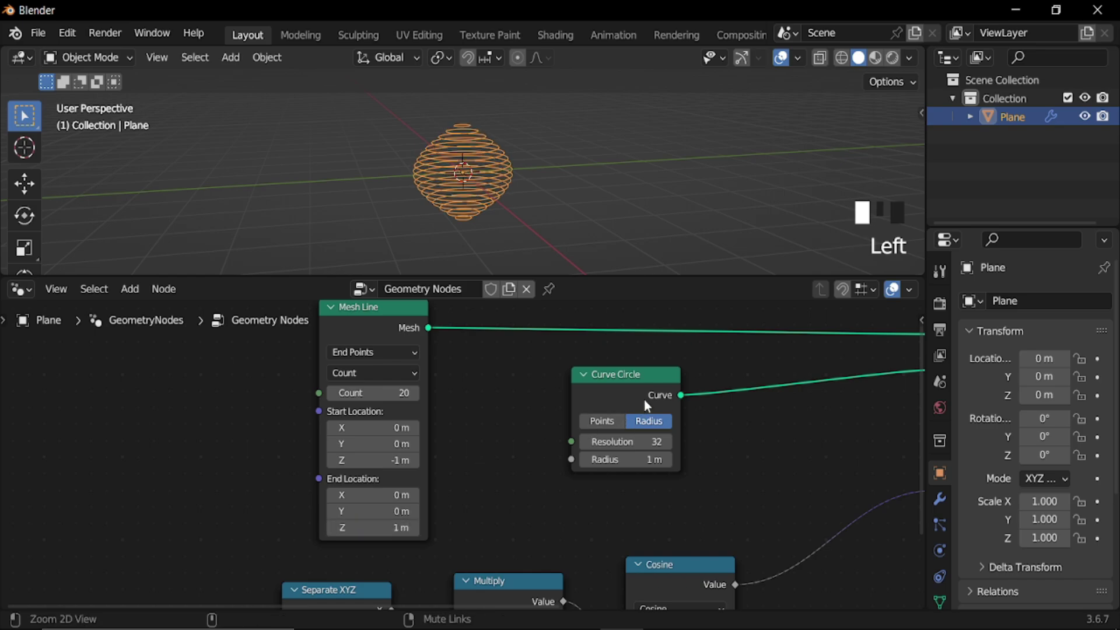
- Move the Group Output node farther away and insert a Set Position node between it and Instance on Points
ctrl+middle_drag(647, 405, 296, 464)
drag(622, 378, 727, 387)
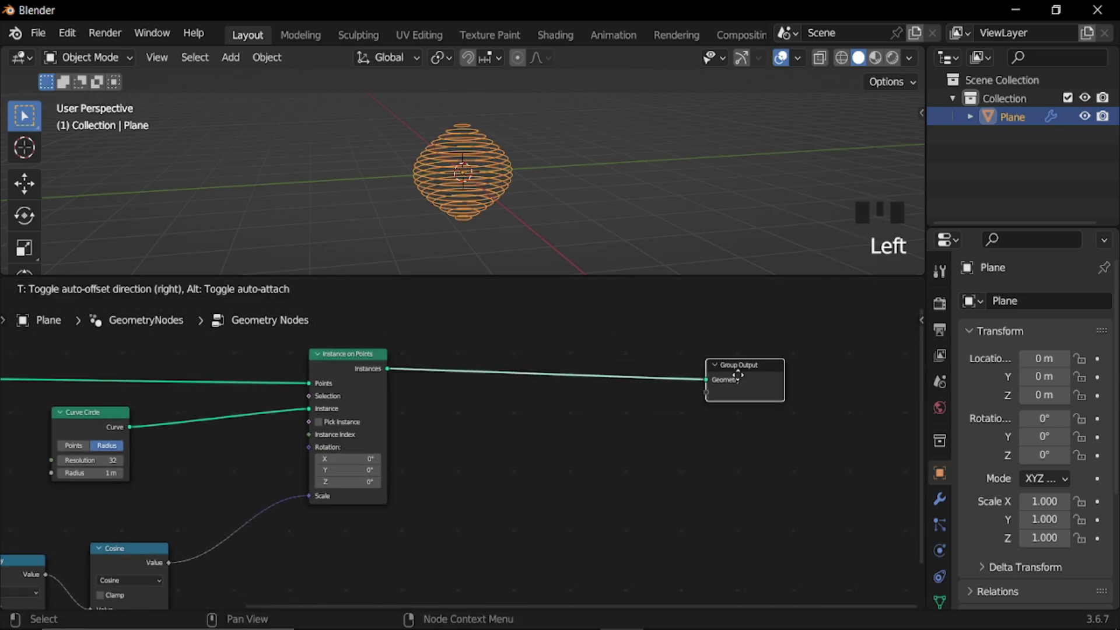
key(shift+a)
mouse_move(521, 266)
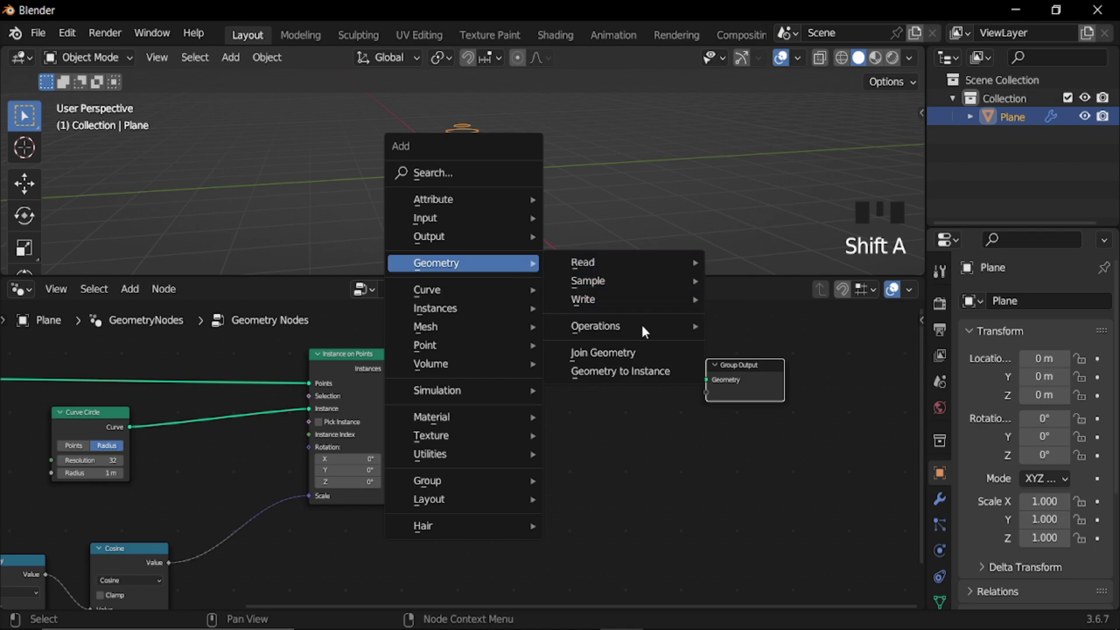
mouse_move(636, 299)
click(759, 316)
click(565, 362)
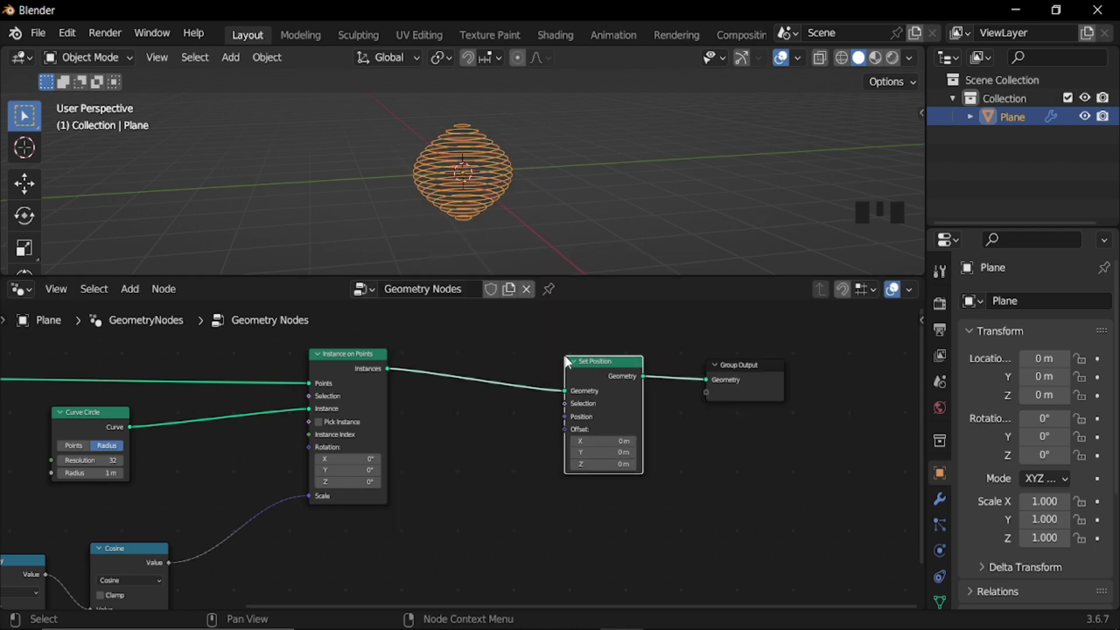
- Duplicate the Position, Separate XYZ, Multiply and Cosine node chain and place the copy beside the original
middle_drag(413, 490, 651, 333)
drag(457, 419, 6, 548)
key(shift+d)
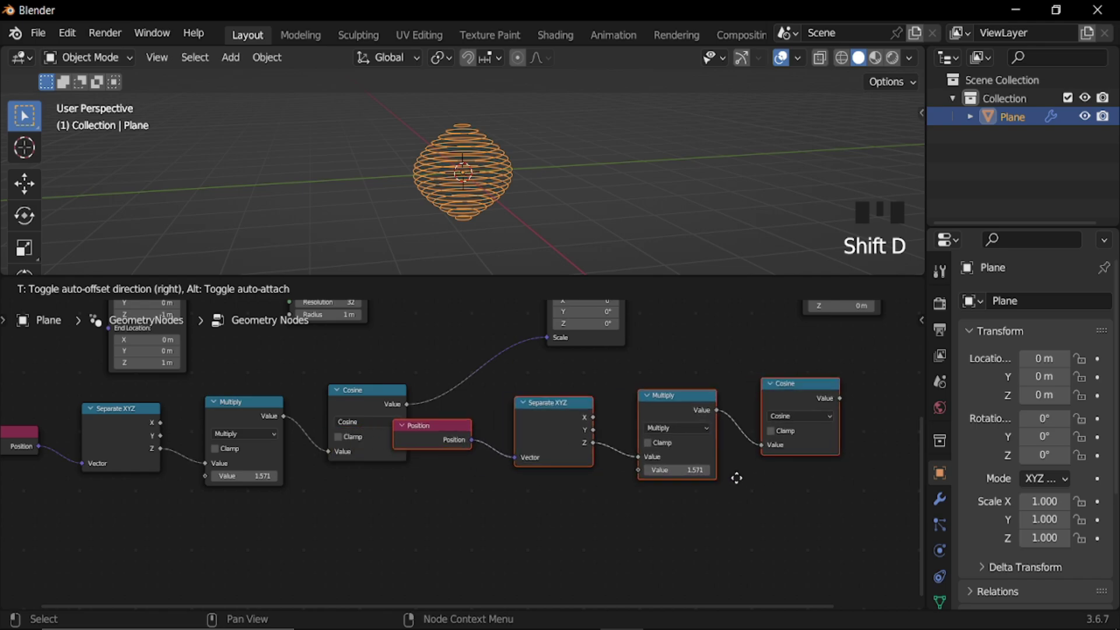
click(748, 480)
middle_drag(747, 480, 315, 533)
- Move the Set Position node next to the copied chain and connect the copied Cosine value to its Position input
drag(509, 366, 619, 449)
drag(504, 368, 580, 445)
middle_drag(515, 497, 559, 409)
ctrl+middle_drag(558, 410, 628, 444)
middle_drag(628, 444, 555, 480)
drag(555, 479, 580, 379)
middle_drag(470, 204, 558, 200)
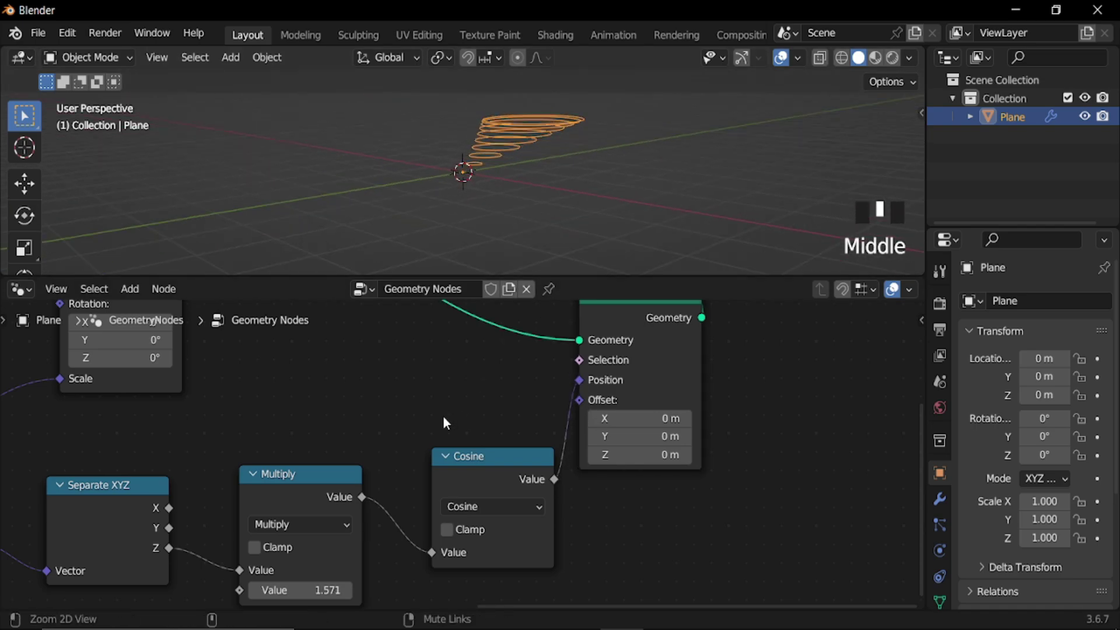
- Change the copied Cosine node's operation to Sine
ctrl+middle_drag(443, 415, 435, 463)
middle_drag(434, 463, 519, 430)
drag(538, 418, 496, 429)
click(531, 452)
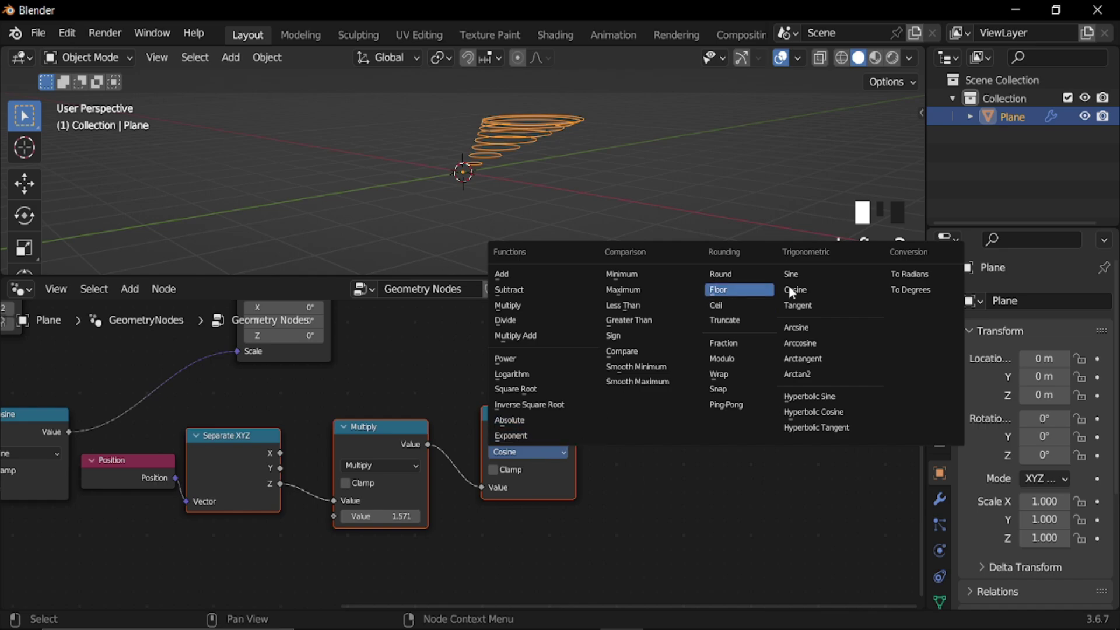
click(801, 274)
- Insert a Combine XYZ node between Sine and Set Position and feed the Sine value into its Z input
middle_drag(626, 491, 538, 501)
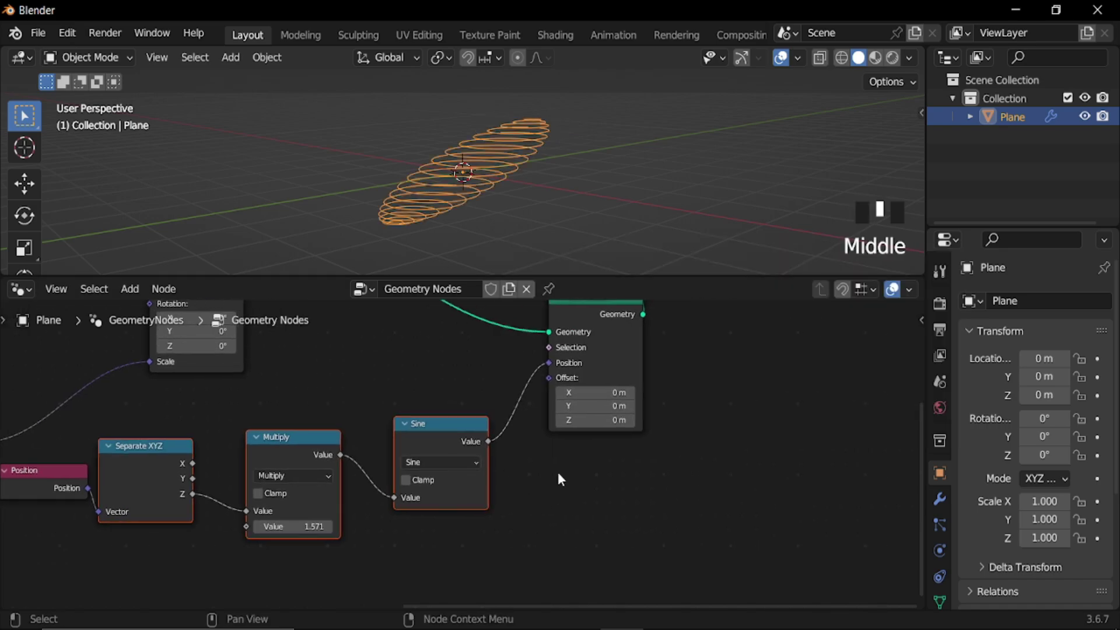
key(shift+a)
mouse_move(478, 535)
mouse_move(669, 426)
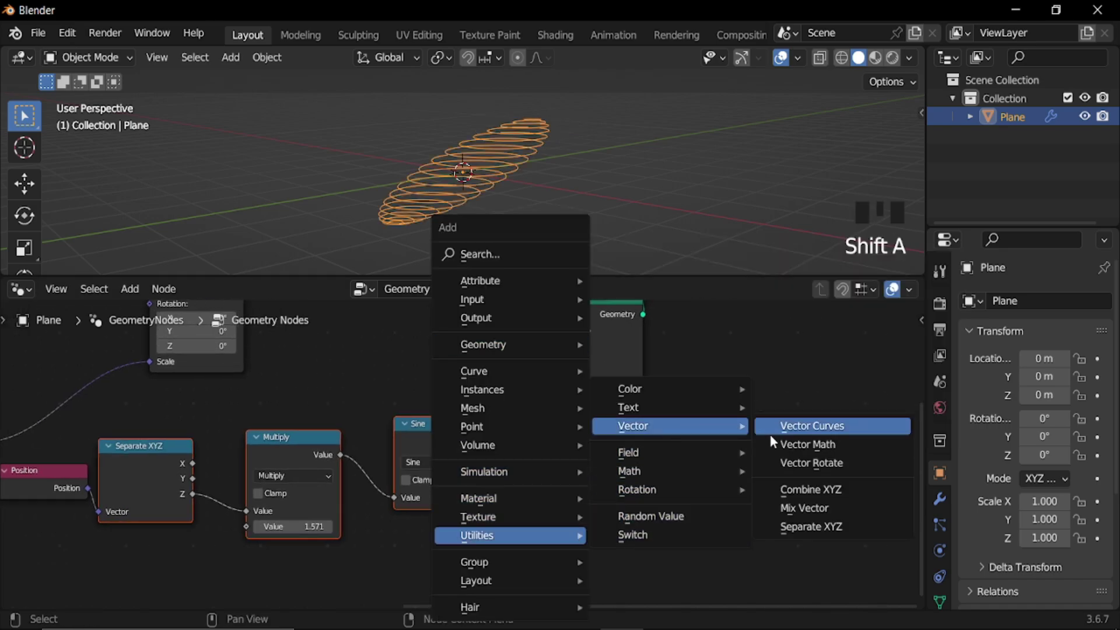
click(811, 489)
click(522, 400)
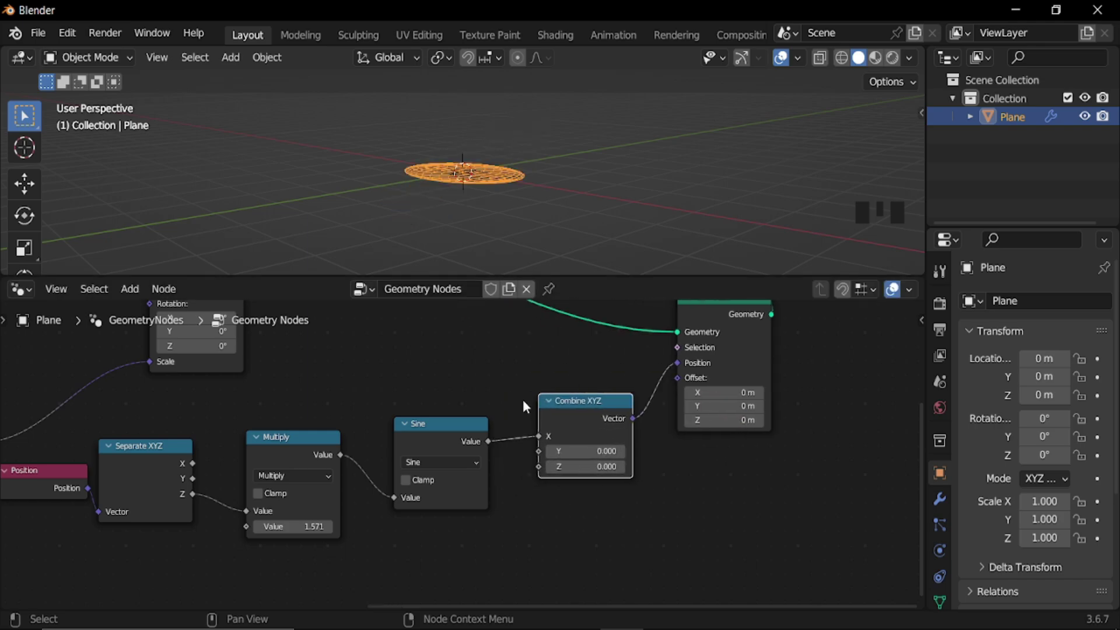
middle_drag(584, 527, 524, 418)
drag(508, 407, 509, 448)
middle_drag(453, 260, 423, 174)
- Move the Group Output node farther from Set Position and insert a Translate Instances node between them
ctrl+middle_drag(609, 406, 601, 519)
middle_drag(749, 389, 466, 531)
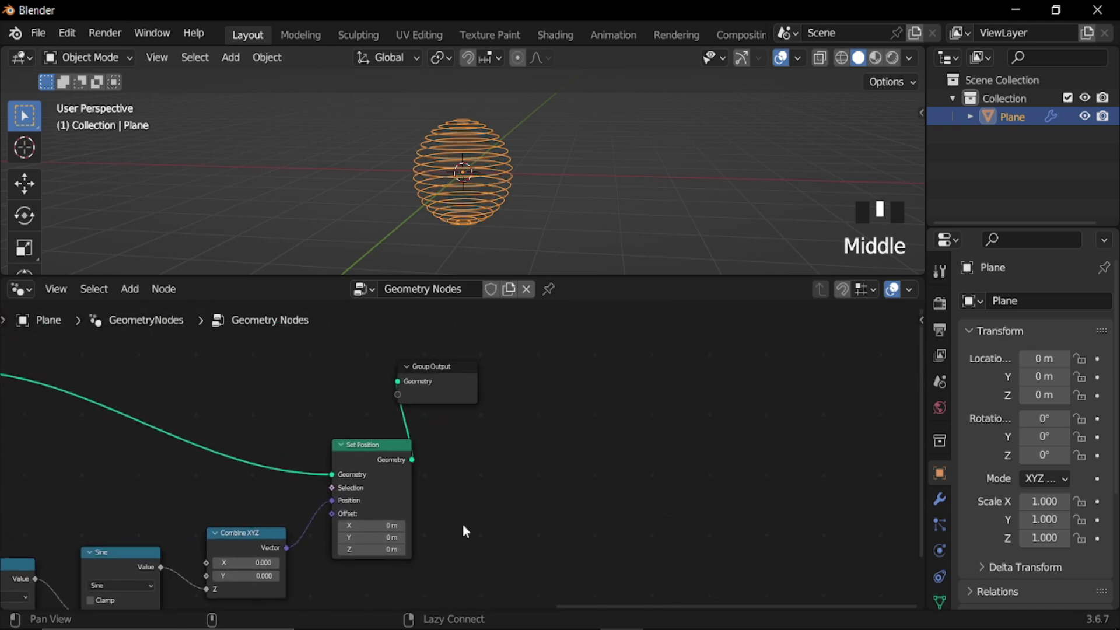
drag(446, 391, 749, 459)
middle_drag(554, 514, 594, 446)
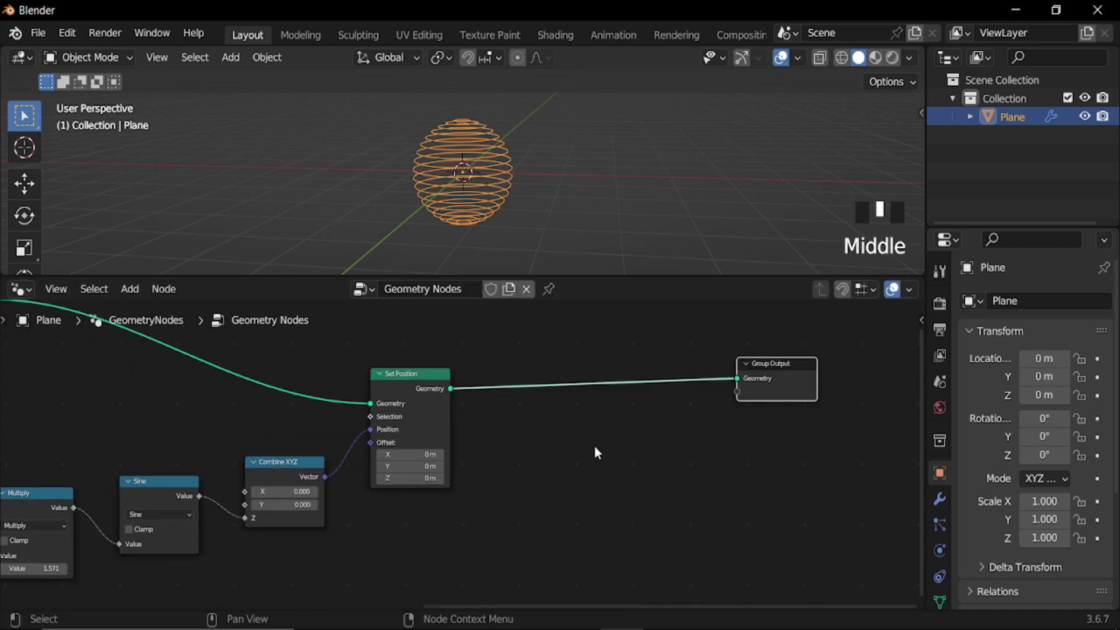
key(shift+a)
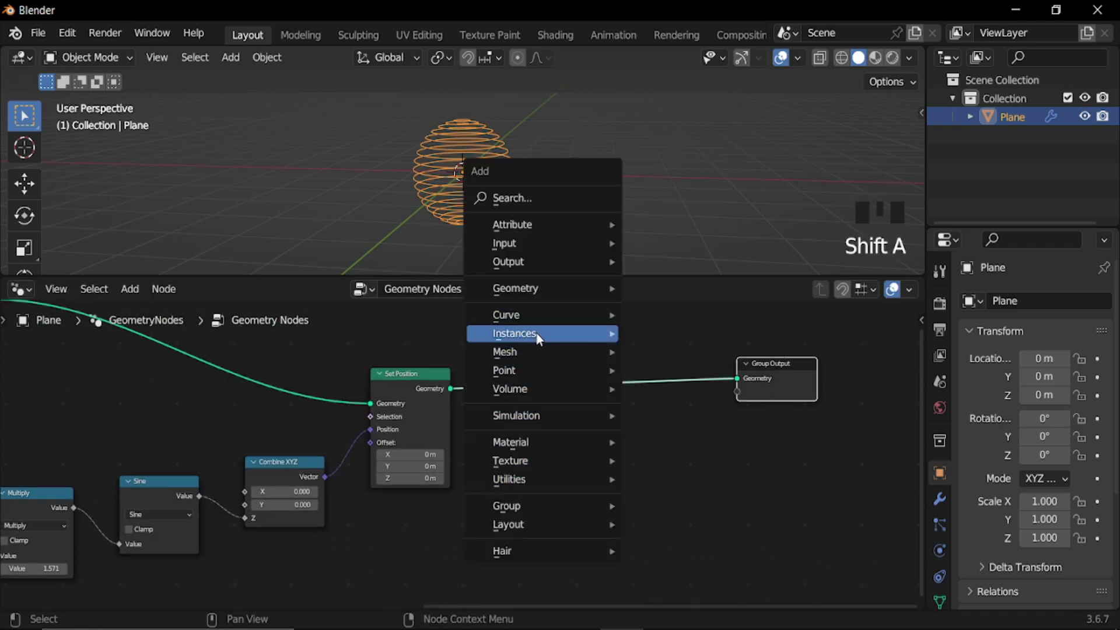
mouse_move(537, 336)
click(702, 432)
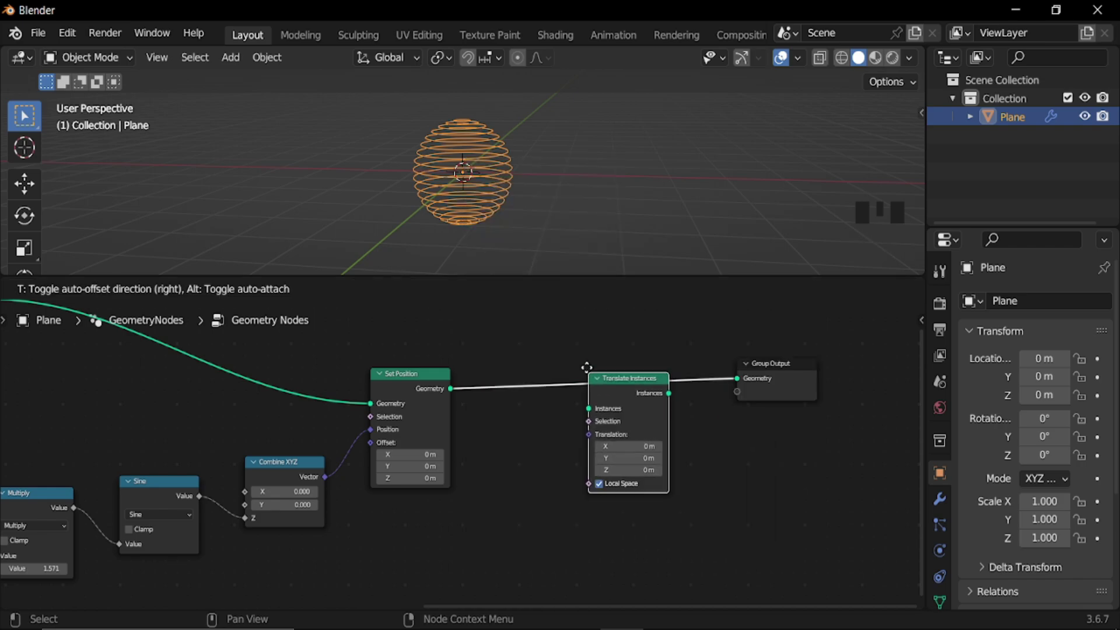
click(582, 354)
- Turn off Local Space on the Translate Instances node
middle_drag(688, 507, 605, 513)
ctrl+middle_drag(604, 528, 592, 467)
mouse_move(566, 431)
mouse_down()
mouse_move(654, 431)
mouse_move(553, 430)
mouse_move(601, 427)
mouse_move(570, 427)
mouse_up()
key(ctrl+z)
key(ctrl+z)
- Add an Index node below the Set Position node
middle_drag(458, 497, 545, 527)
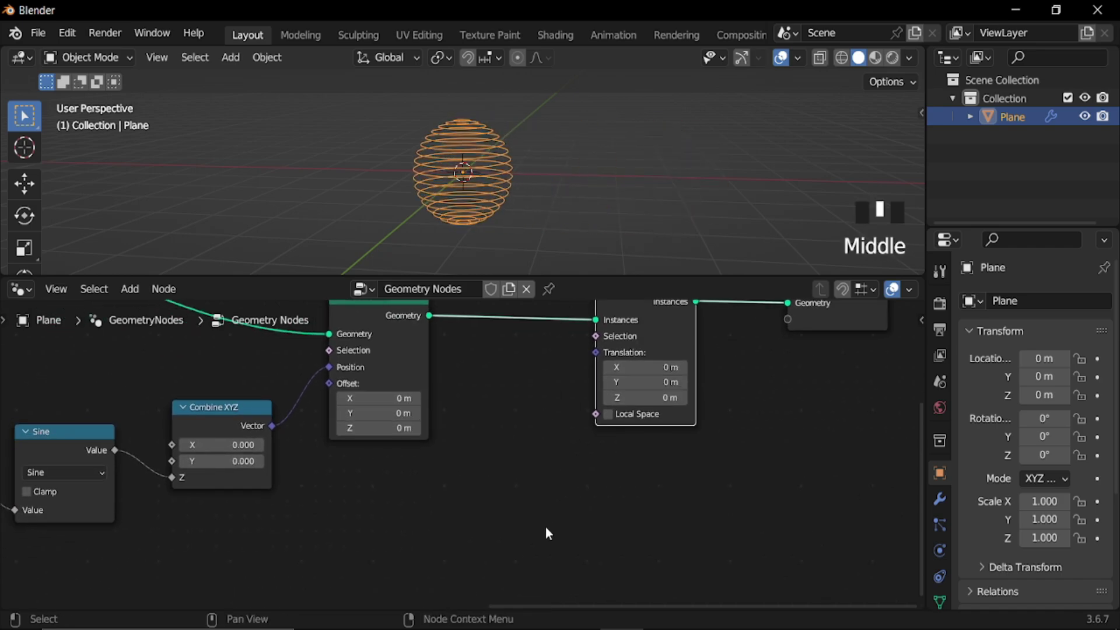
key(shift+a)
mouse_move(513, 345)
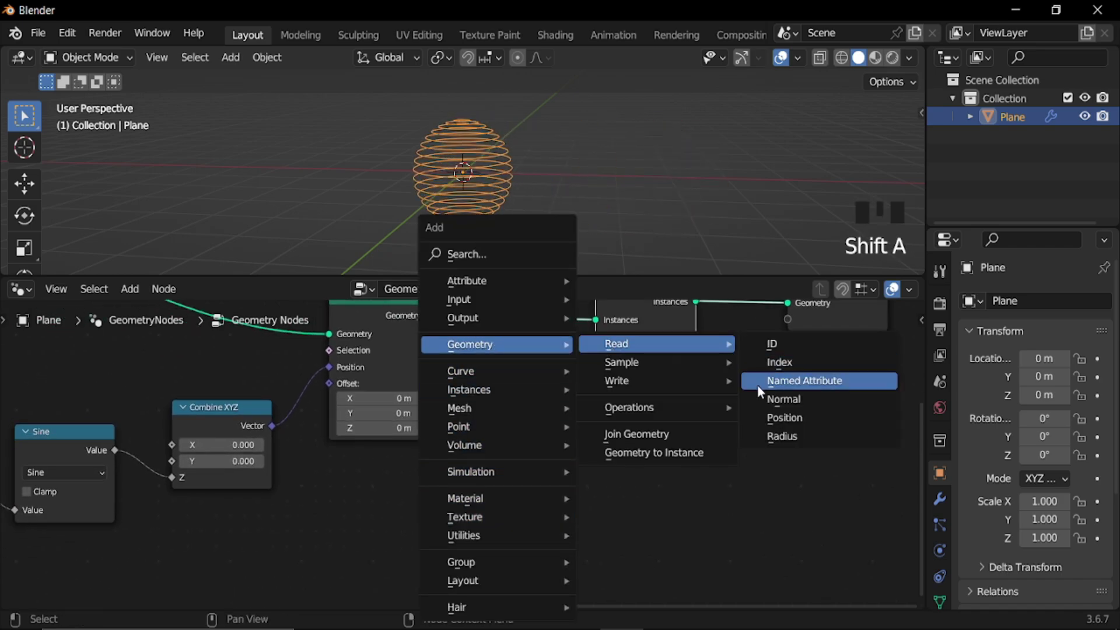
click(777, 363)
click(294, 496)
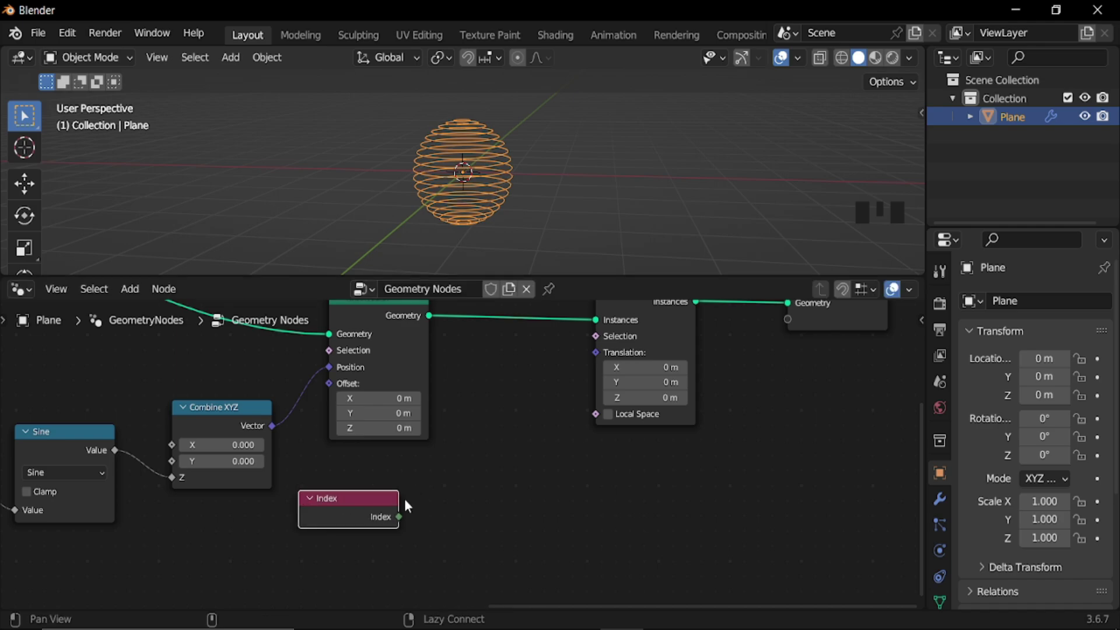
- Duplicate the Combine XYZ node and place the copy between Index and Translate Instances
middle_drag(452, 495, 565, 481)
key(shift+a)
mouse_move(567, 474)
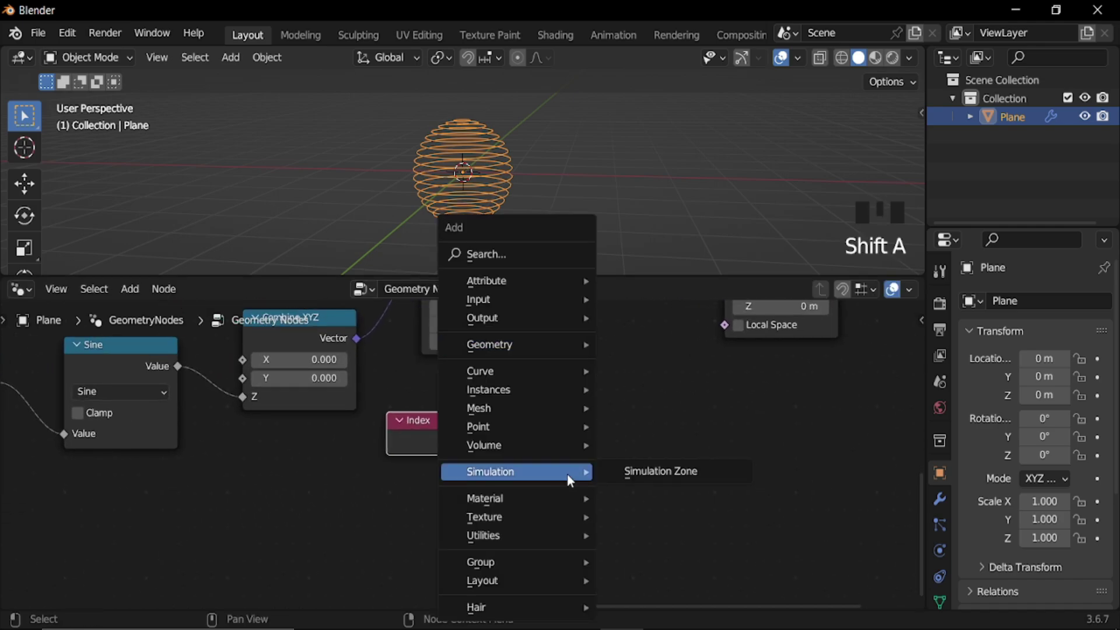
click(304, 337)
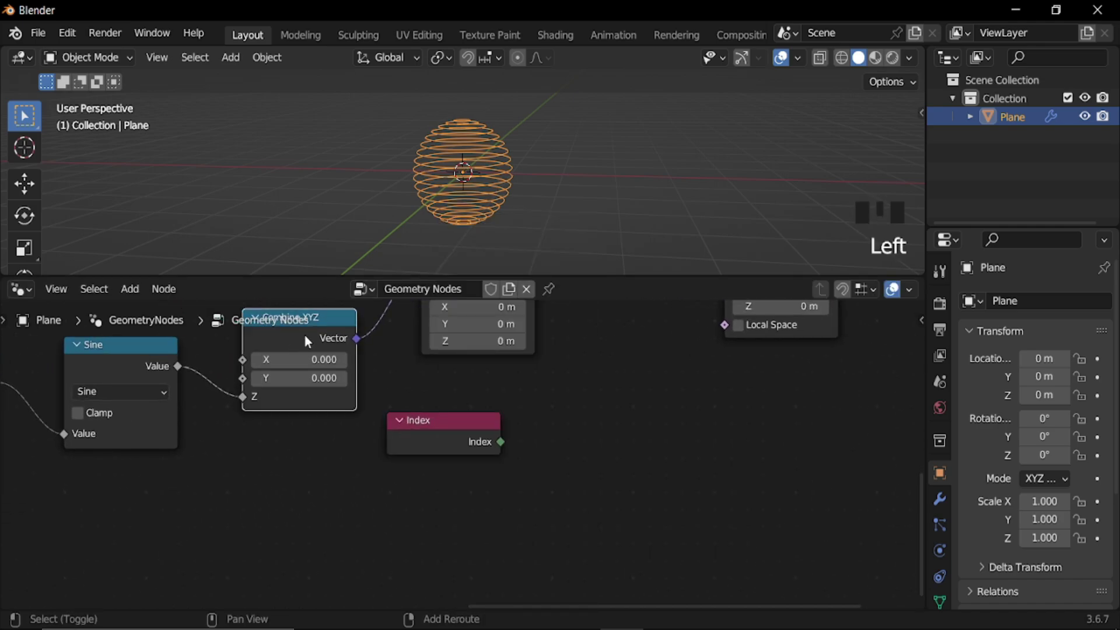
key(shift+d)
click(662, 396)
middle_drag(496, 453, 370, 482)
ctrl+middle_drag(370, 482, 374, 468)
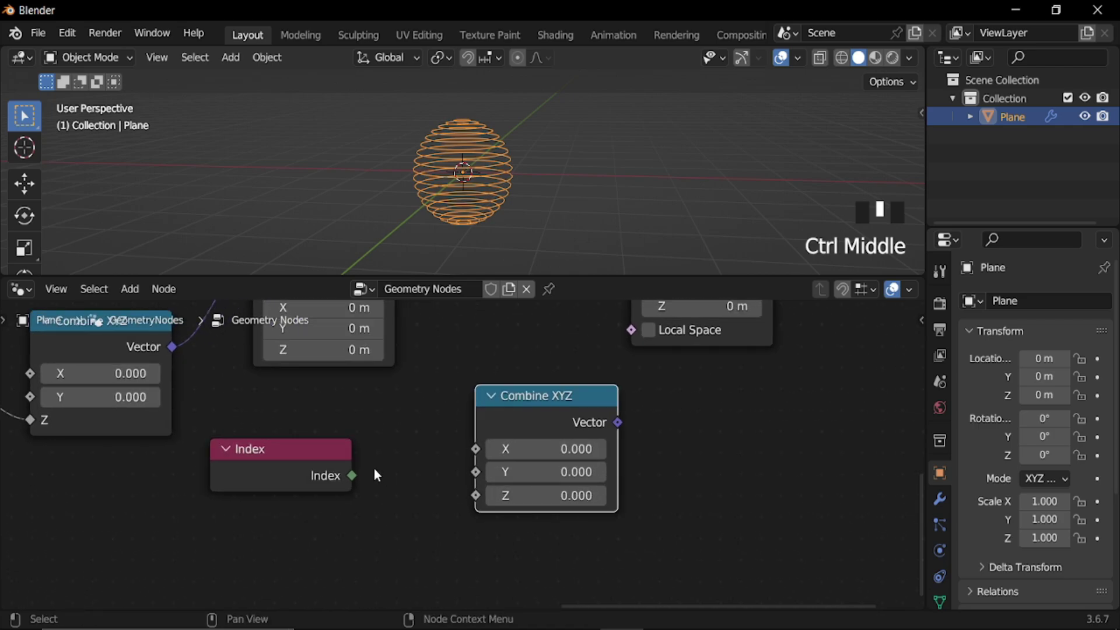
- Connect Index to the copied Combine XYZ node's X input and its Vector output to the Translation input of Translate Instances
drag(352, 476, 386, 483)
drag(476, 457, 476, 449)
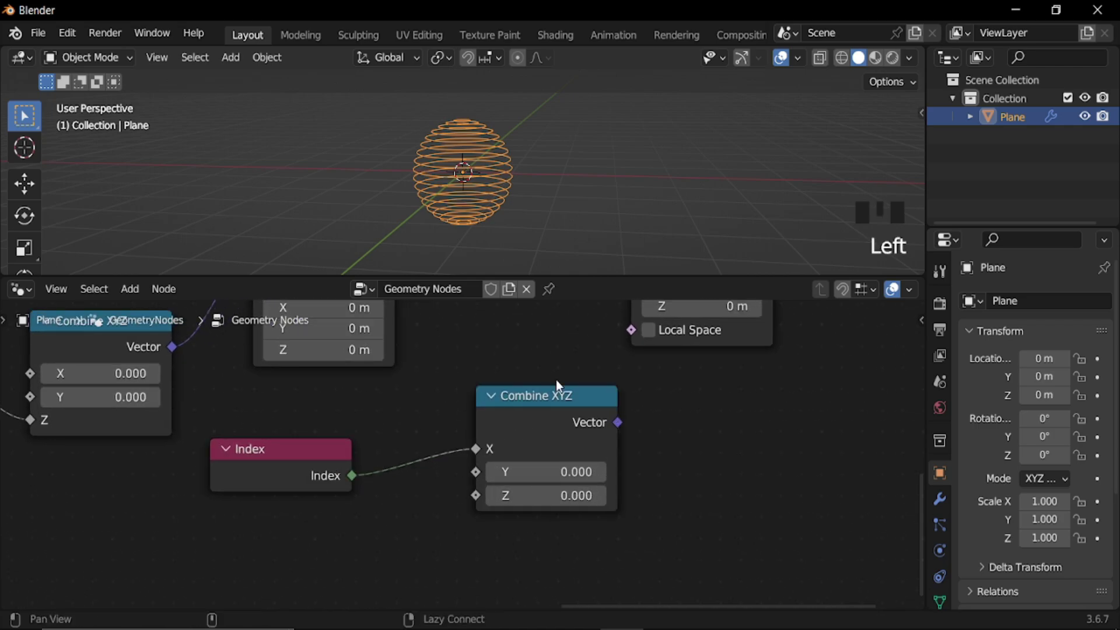
middle_drag(602, 384, 487, 511)
drag(503, 550, 504, 380)
- Move the Index node away from Combine XYZ and insert a copy of the Sine node between them
middle_drag(250, 598, 478, 447)
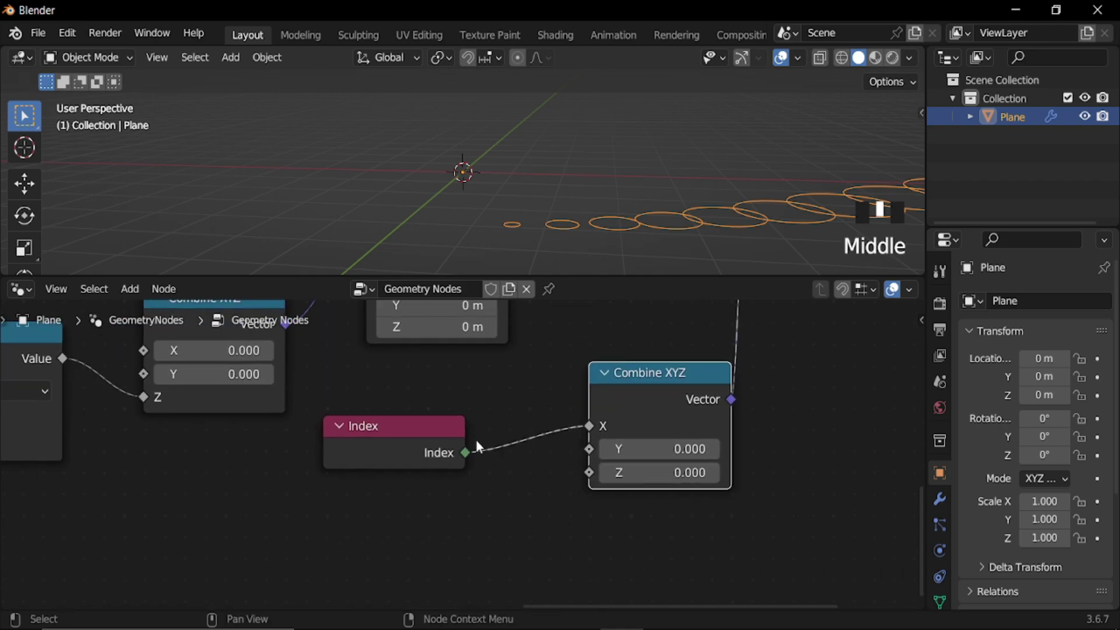
drag(419, 455, 207, 496)
drag(620, 411, 543, 441)
middle_drag(437, 474, 594, 432)
key(shift+a)
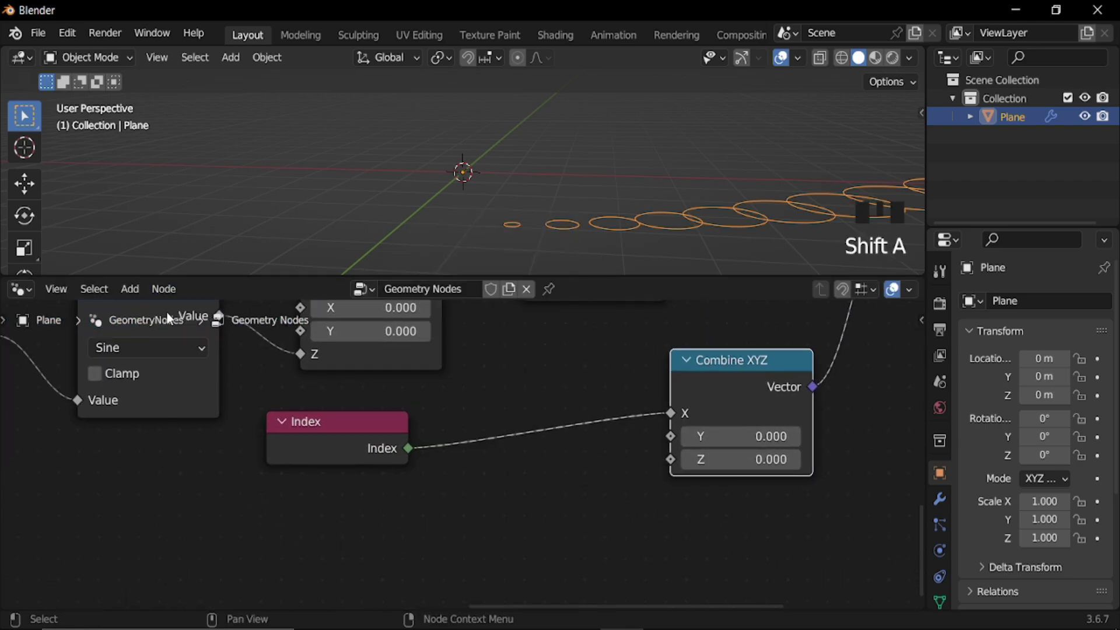
click(154, 374)
ctrl+middle_drag(255, 410, 245, 377)
click(247, 361)
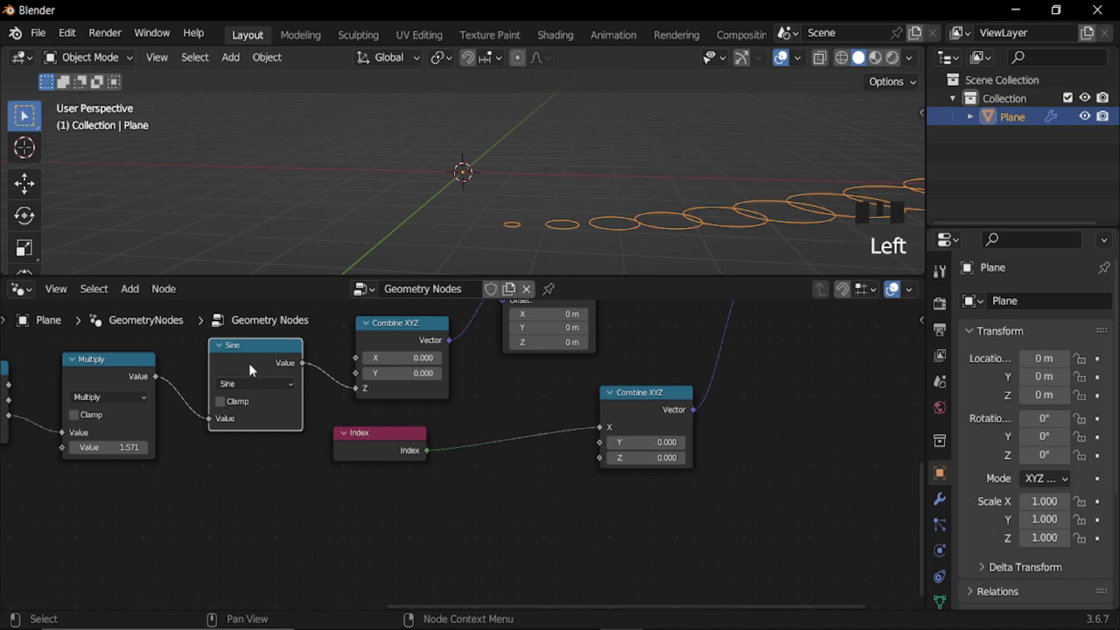
key(shift+d)
click(541, 424)
middle_drag(539, 419, 480, 446)
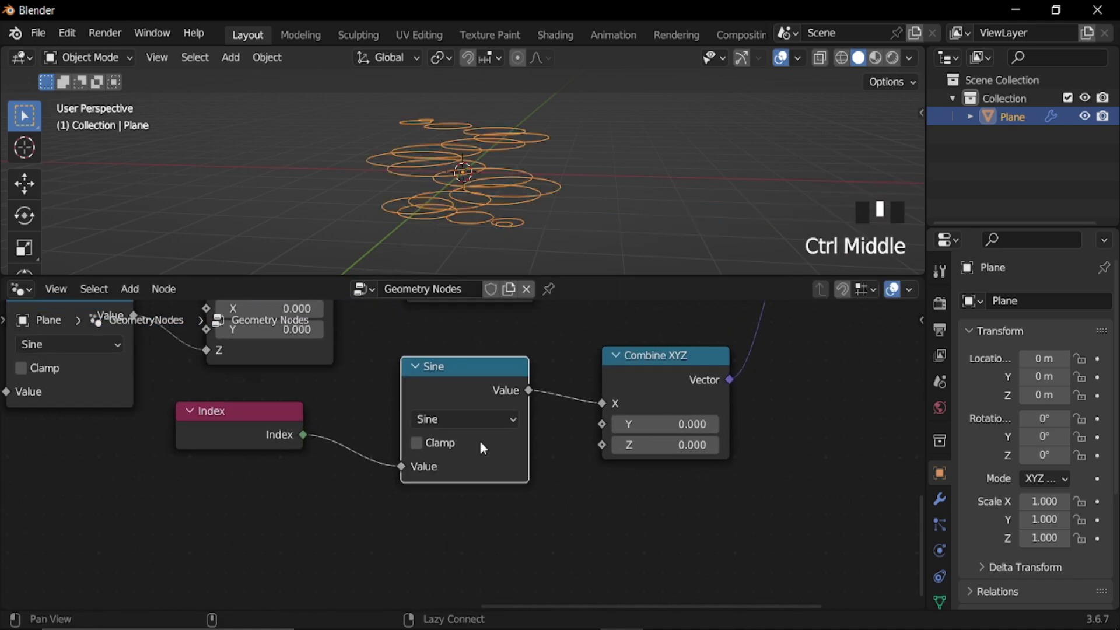
- Insert another Sine copy before Combine XYZ, changed to a Multiply operation with a second value of 2
click(450, 379)
key(shift+d)
click(589, 397)
middle_drag(665, 443, 523, 440)
click(522, 432)
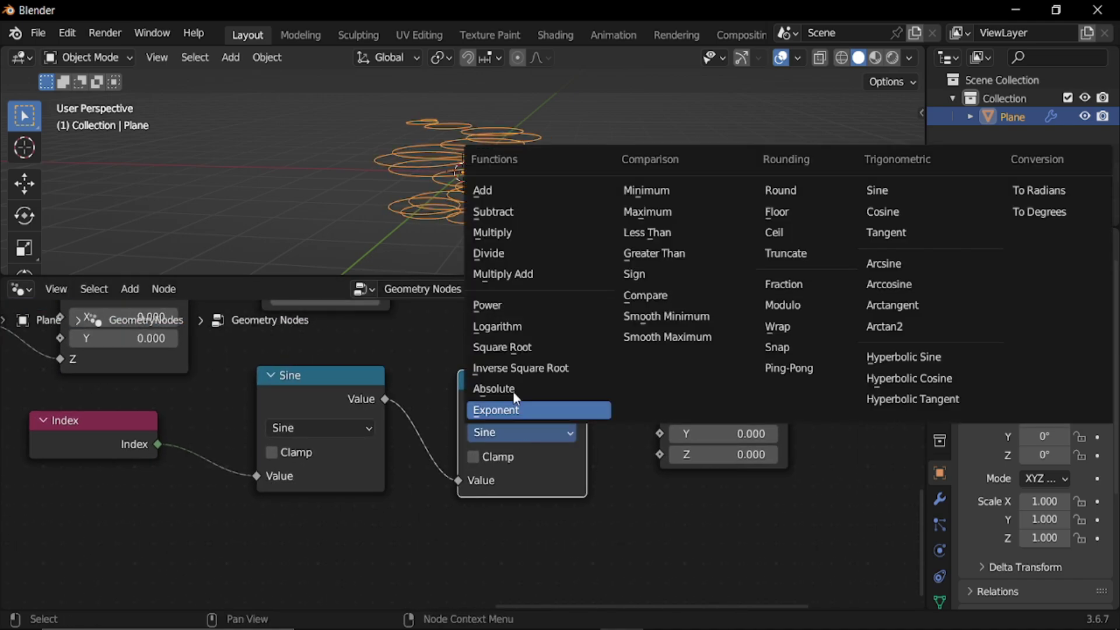
click(495, 233)
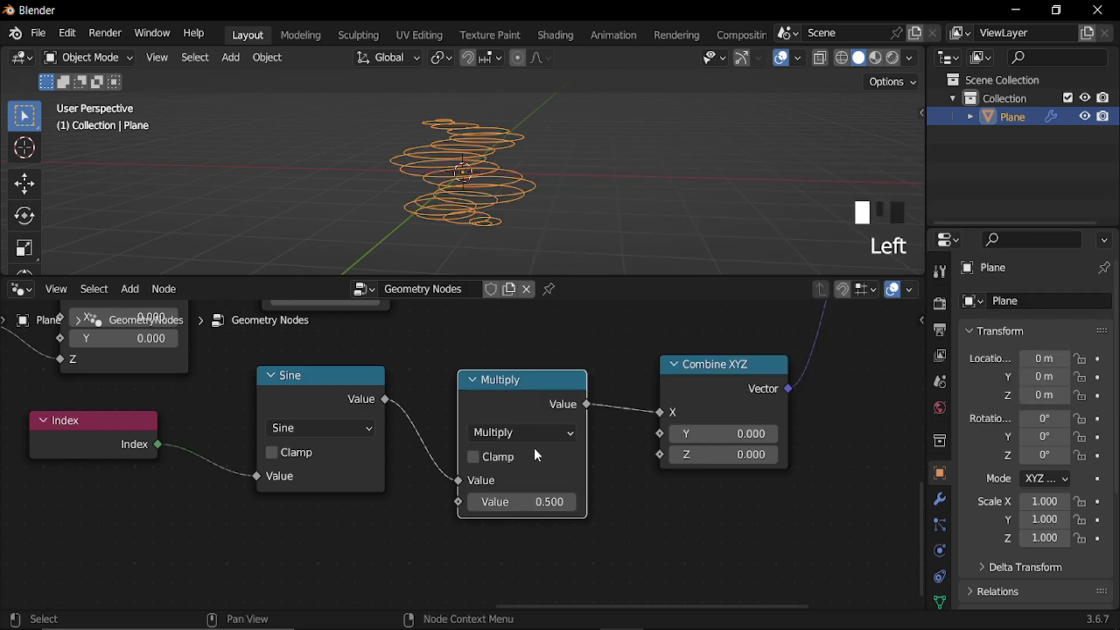
click(528, 505)
text(2)
key(Return)
- Move the Index node farther back and insert a copy of the Sine node between it and the existing Sine
middle_drag(391, 473, 681, 453)
drag(398, 424, 231, 451)
middle_drag(583, 483, 691, 398)
click(677, 337)
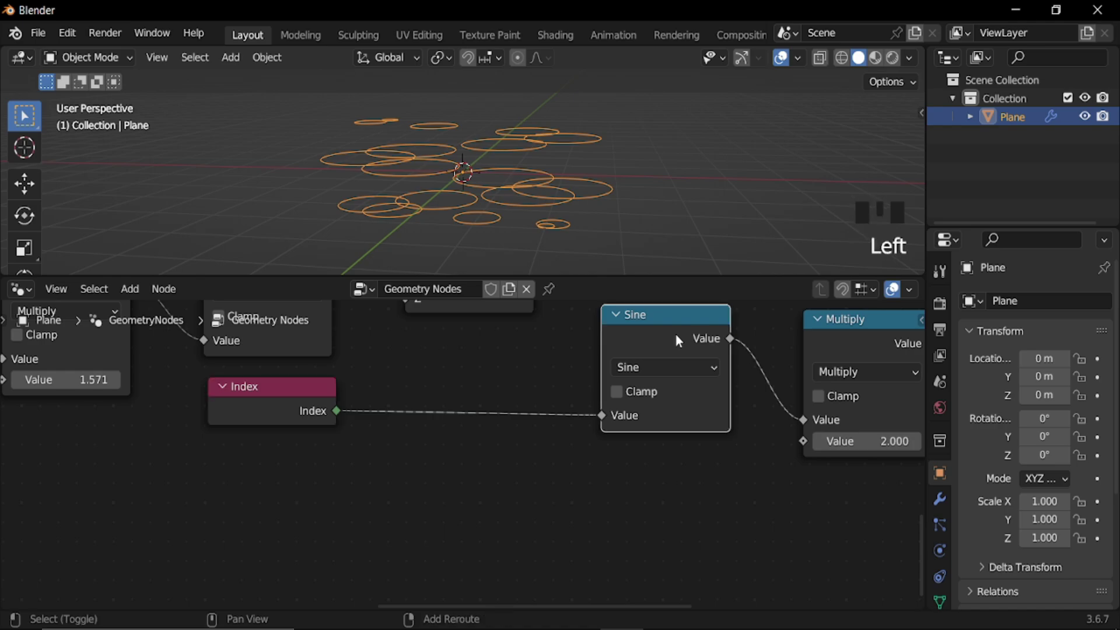
key(shift+d)
click(527, 371)
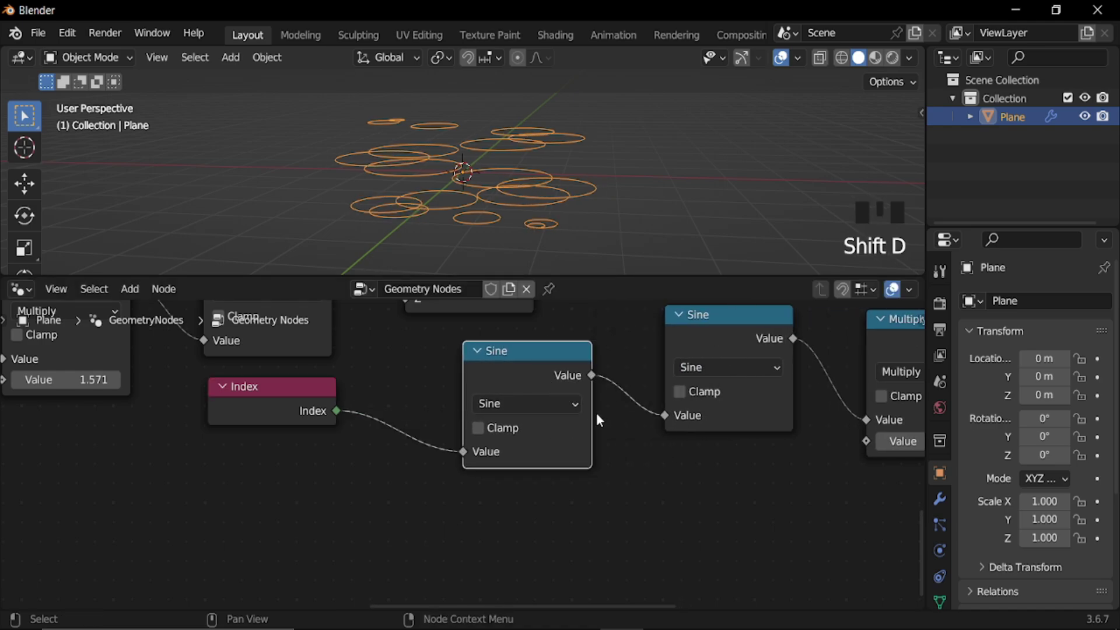
- Change the newly inserted Sine copy to an Add operation and set its second value to 3.820
click(558, 404)
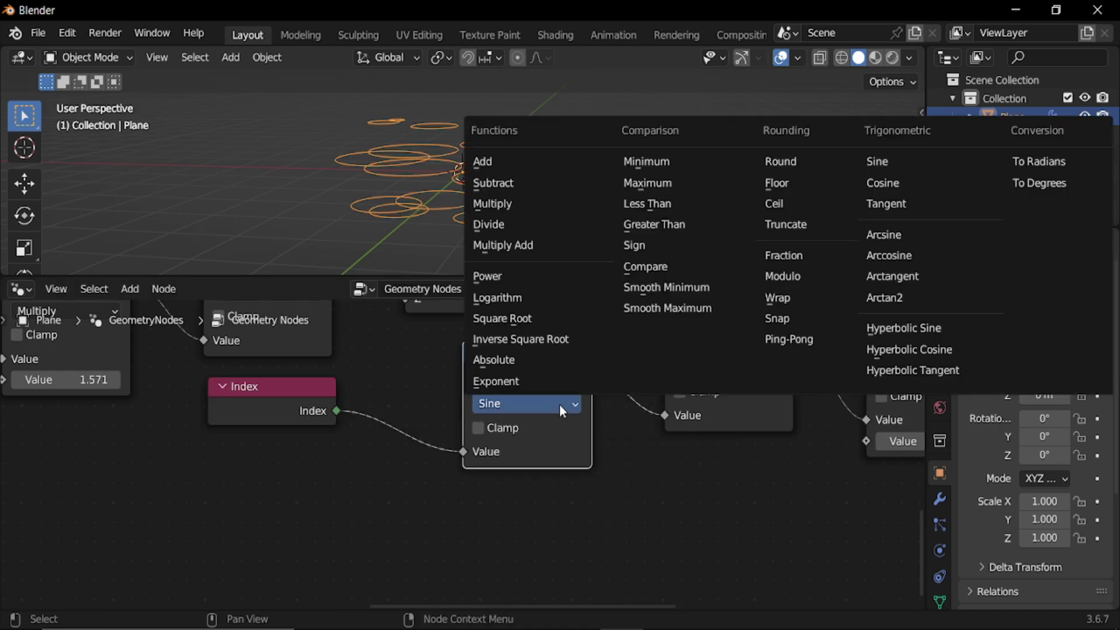
click(502, 161)
drag(529, 475, 531, 380)
- Insert a copy of the Add node between Add and Sine and change its operation to Divide
click(530, 362)
key(shift+d)
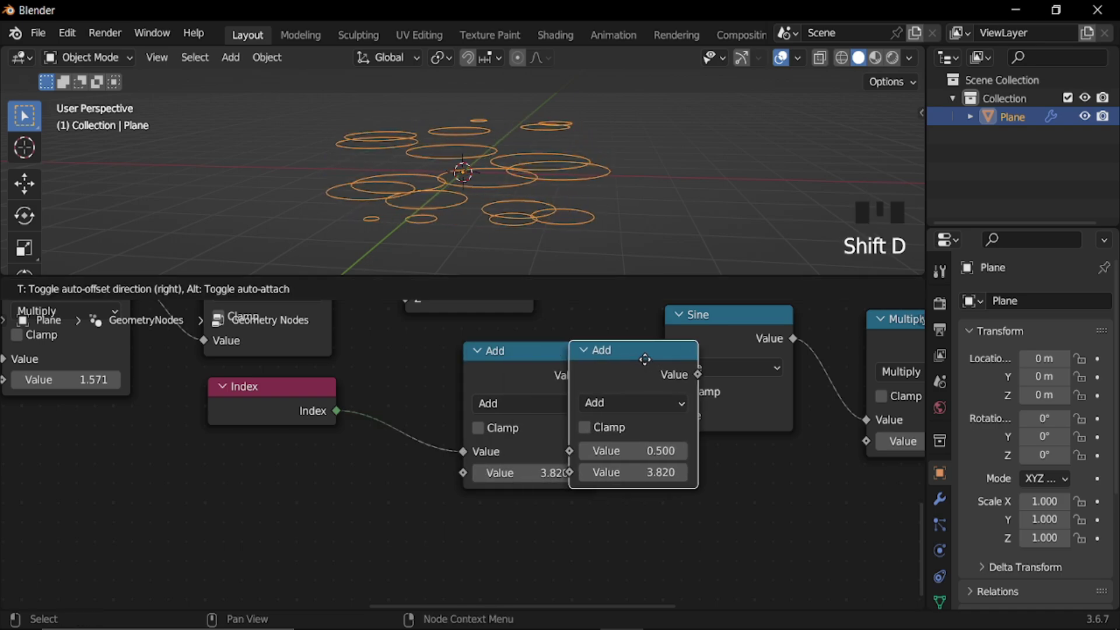
click(657, 417)
middle_drag(725, 390, 559, 436)
click(563, 446)
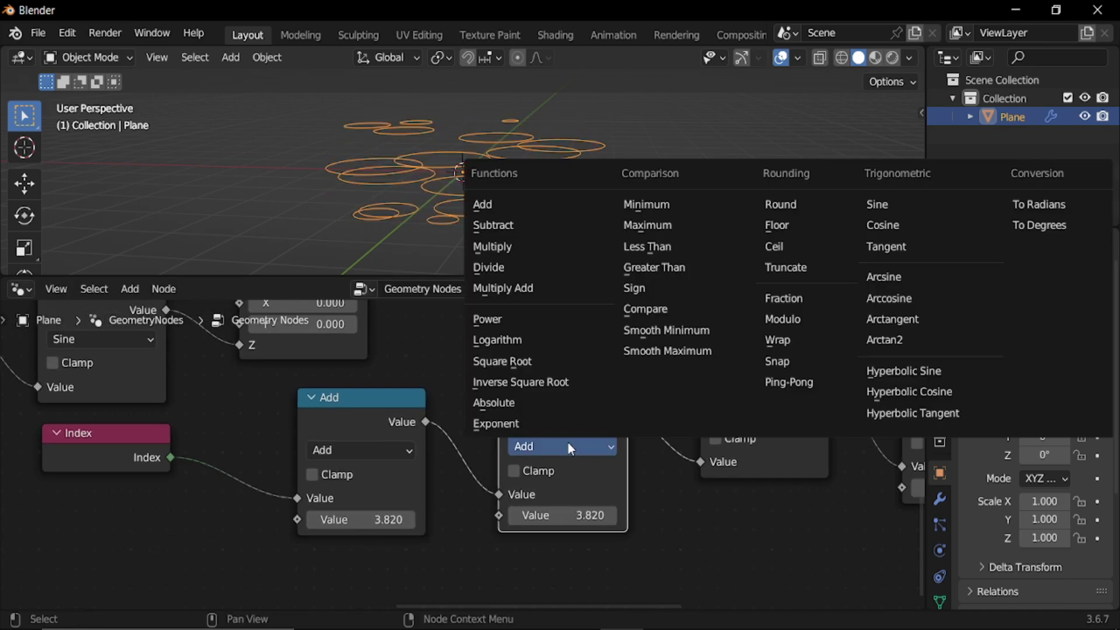
click(513, 264)
- Set the Add node's second value to 70.820 and the Divide node's second value to 2
middle_drag(606, 469, 572, 447)
drag(364, 500, 1108, 500)
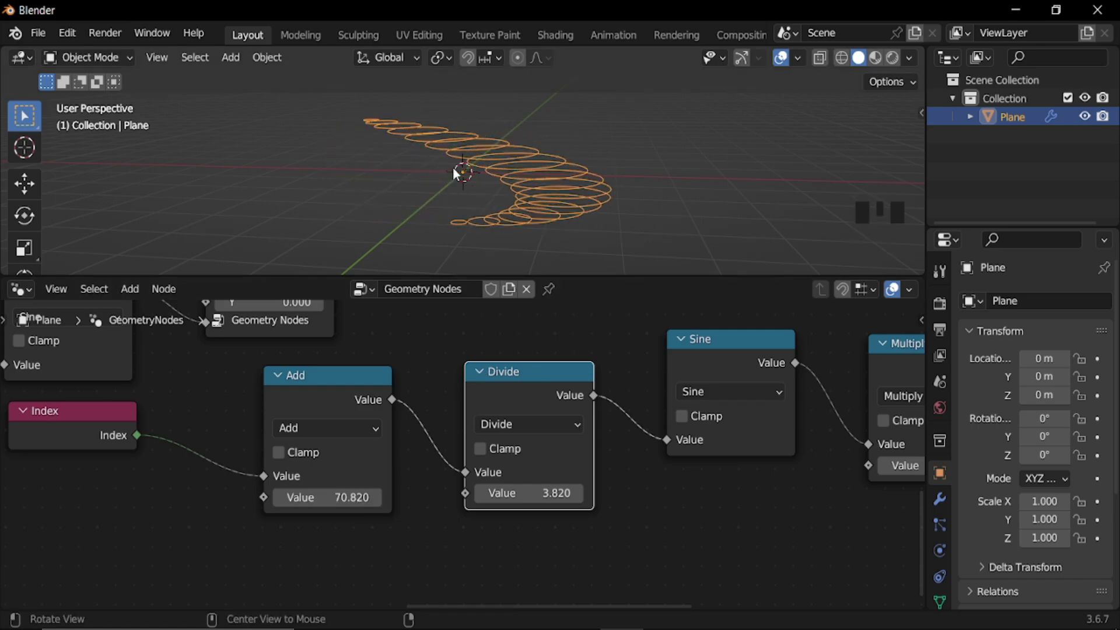
mouse_move(454, 168)
middle_down()
mouse_move(536, 244)
mouse_move(453, 175)
middle_up()
middle_drag(664, 536, 534, 479)
click(534, 479)
click(534, 475)
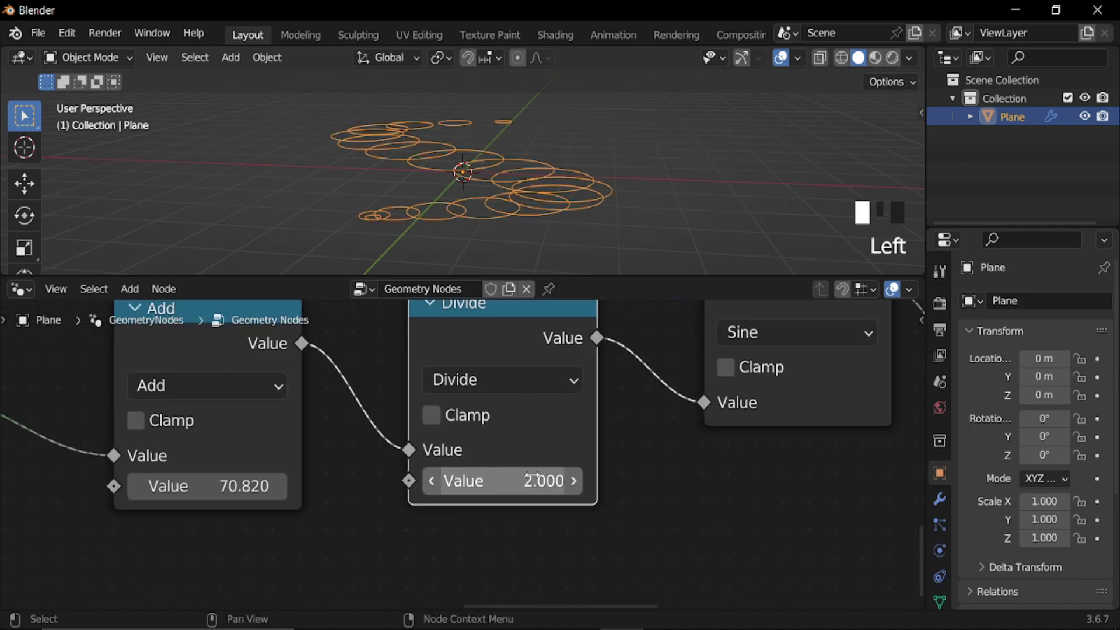
- Enable Clamp on the Divide node and set the Add node's second value to -9.680
drag(245, 486, 268, 486)
click(433, 417)
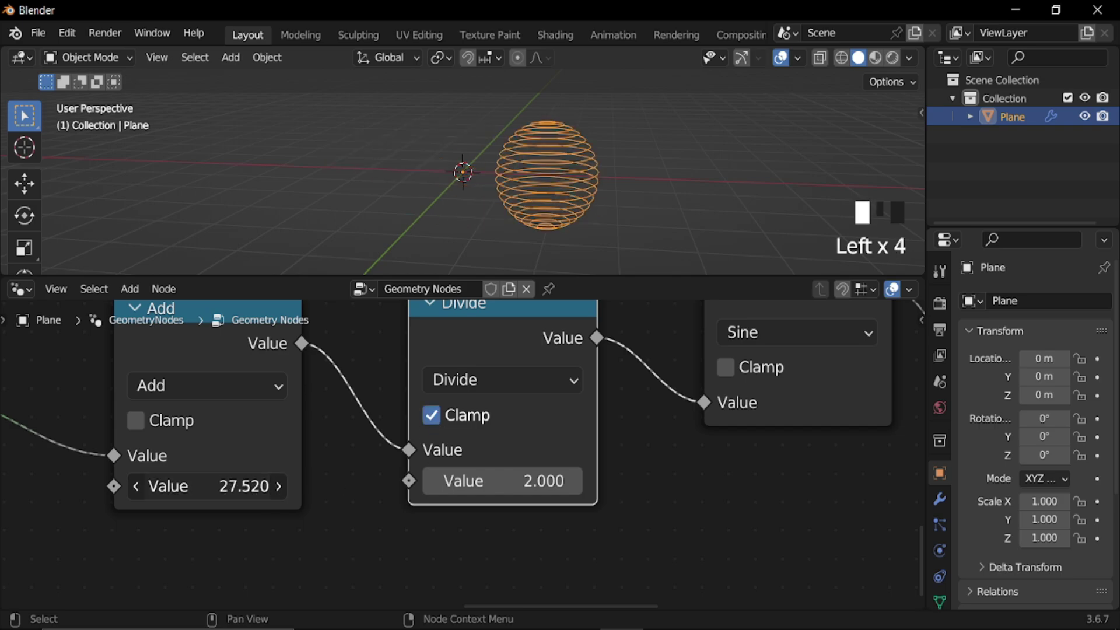
drag(280, 486, 135, 487)
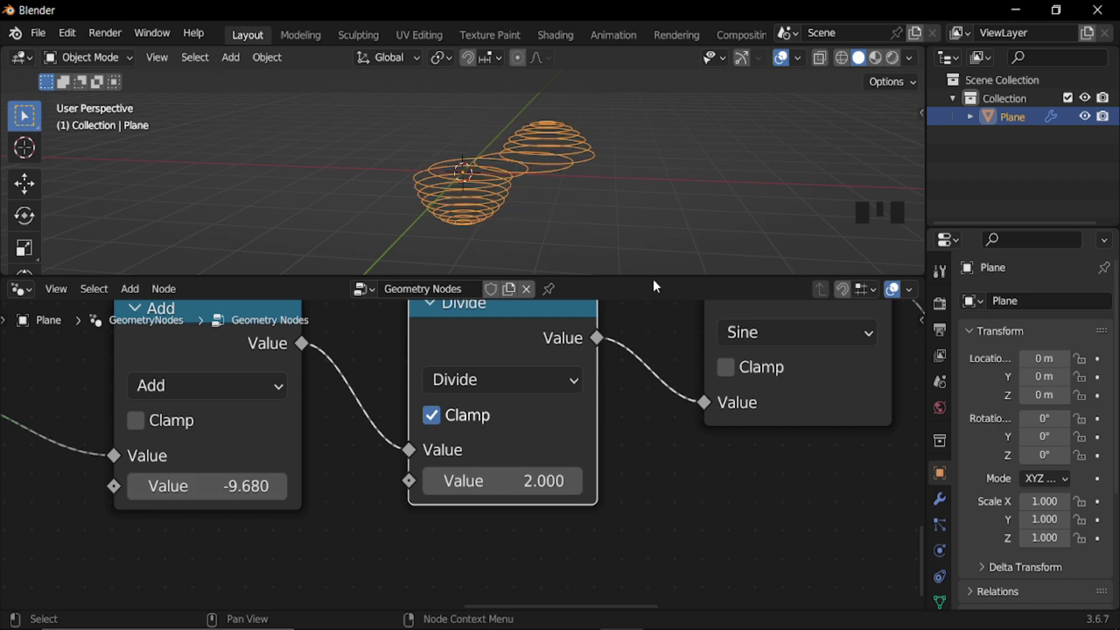
- Enlarge the 3D view and split off a Timeline editor between it and the node editor
drag(652, 278, 648, 378)
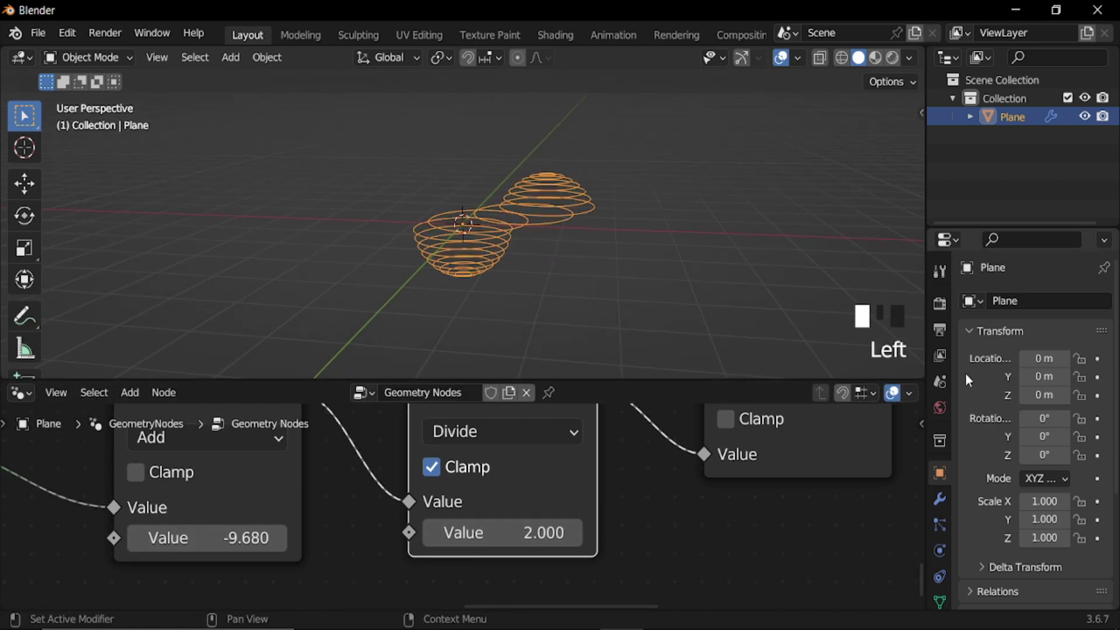
drag(920, 376, 910, 318)
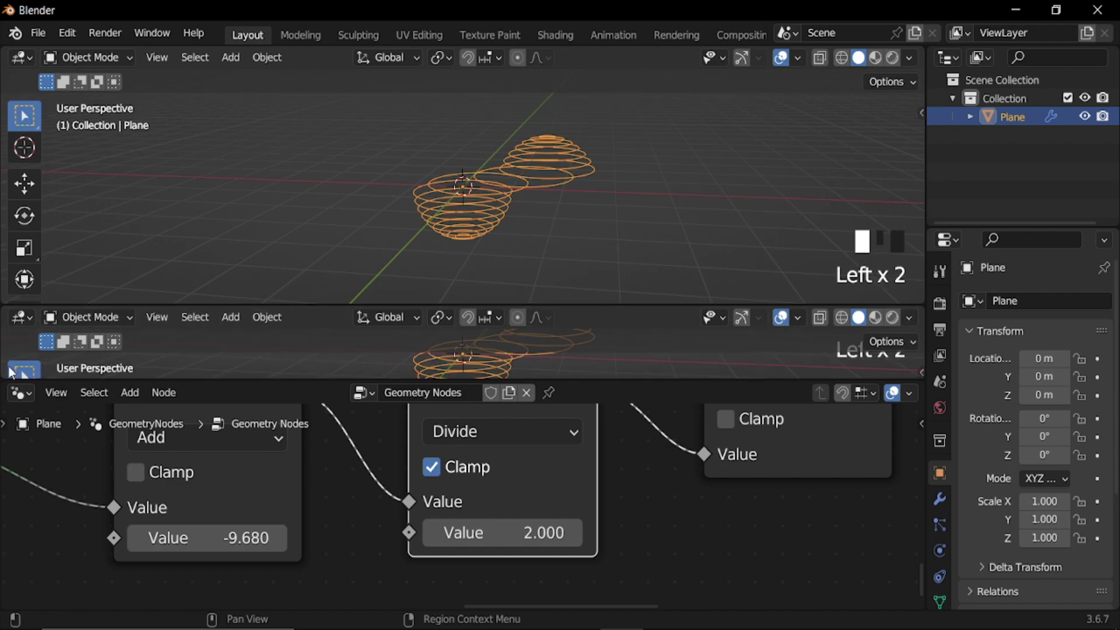
click(21, 317)
click(271, 390)
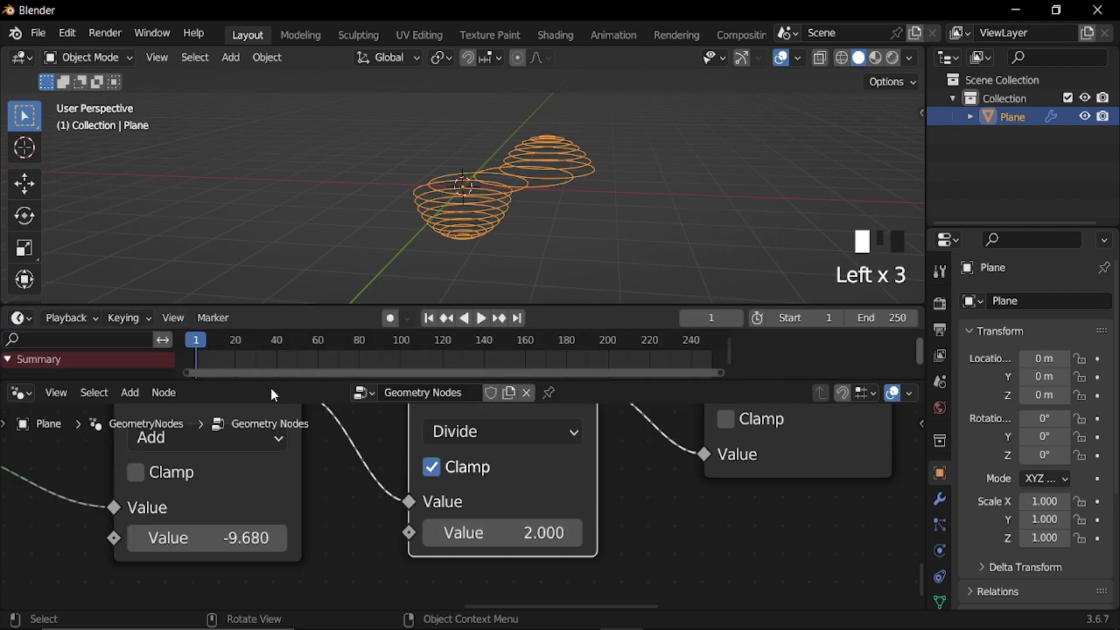
- Go to frame 0, set the Add node's second value to -18.980 and keyframe it
click(714, 321)
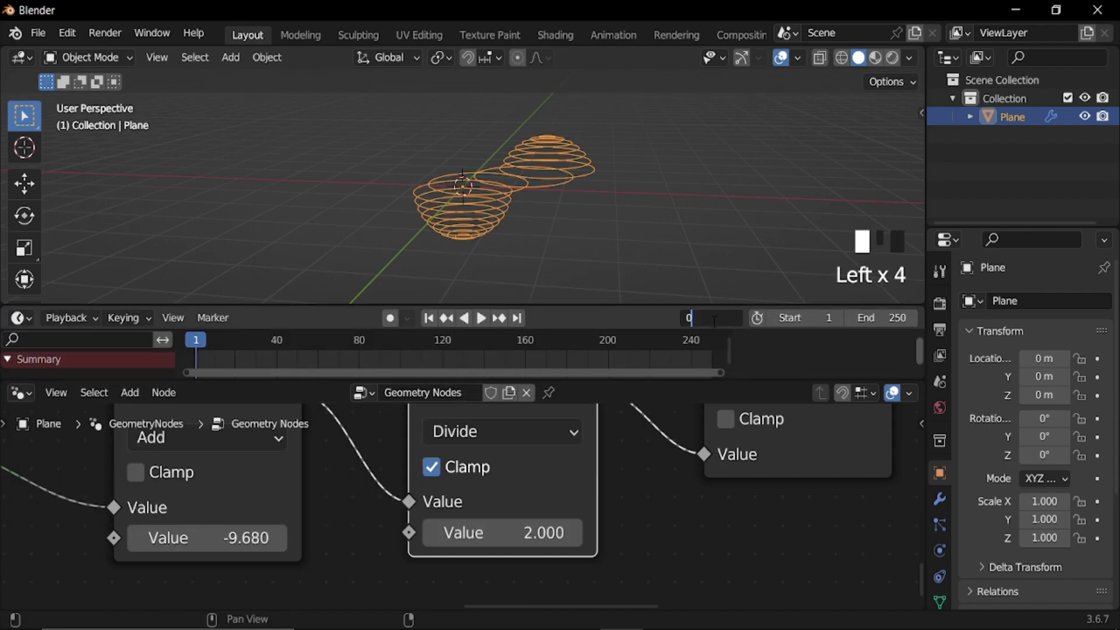
key(Return)
middle_drag(328, 523, 632, 510)
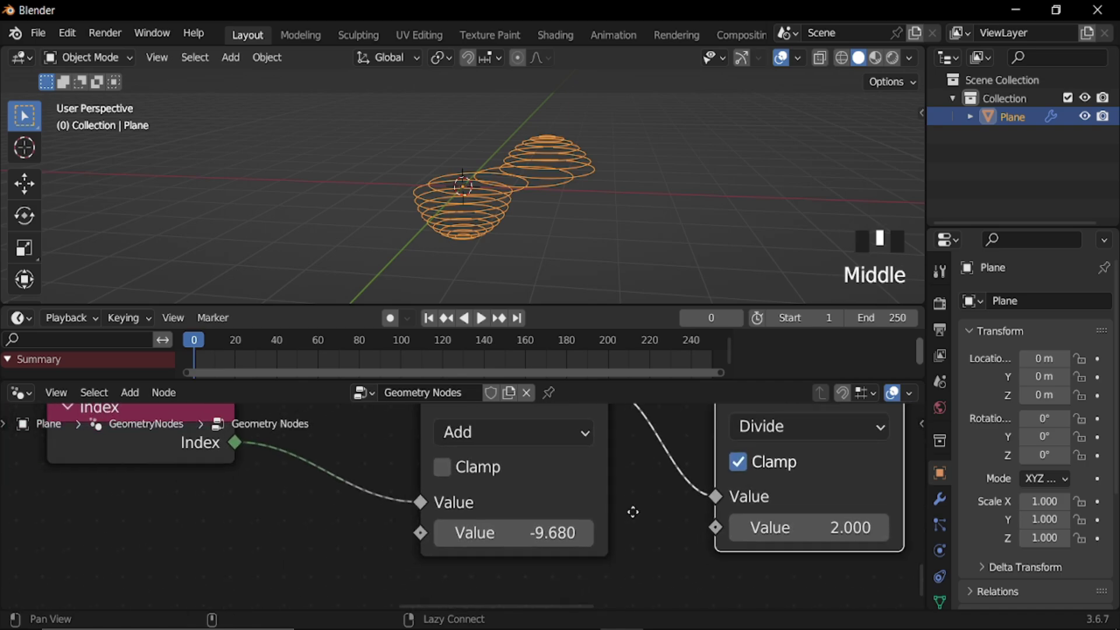
drag(461, 531, 374, 531)
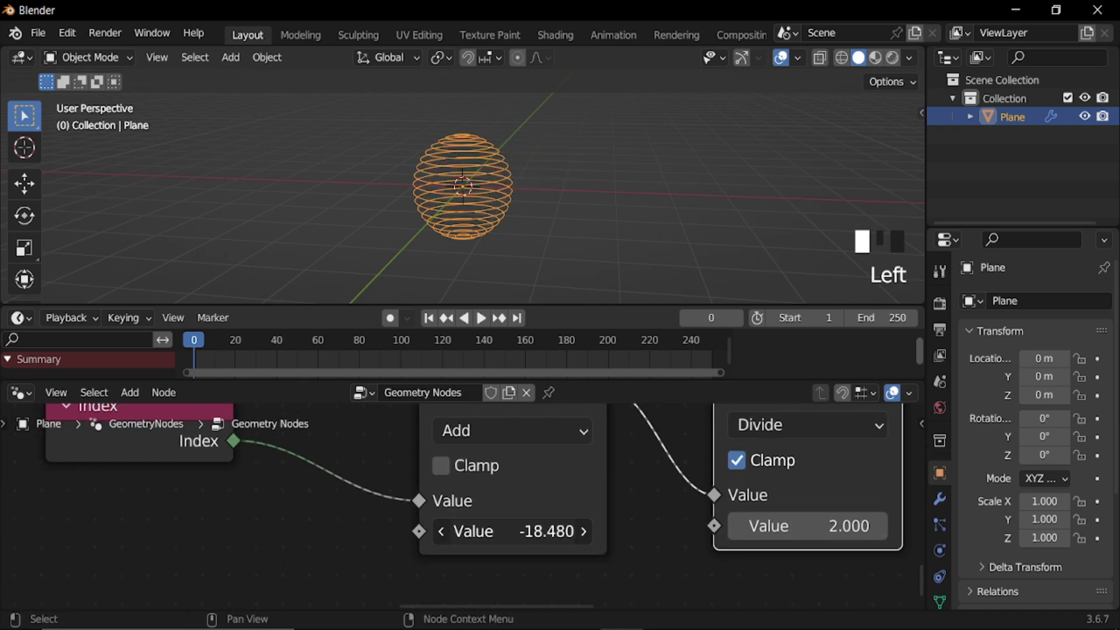
drag(552, 531, 546, 532)
key(i)
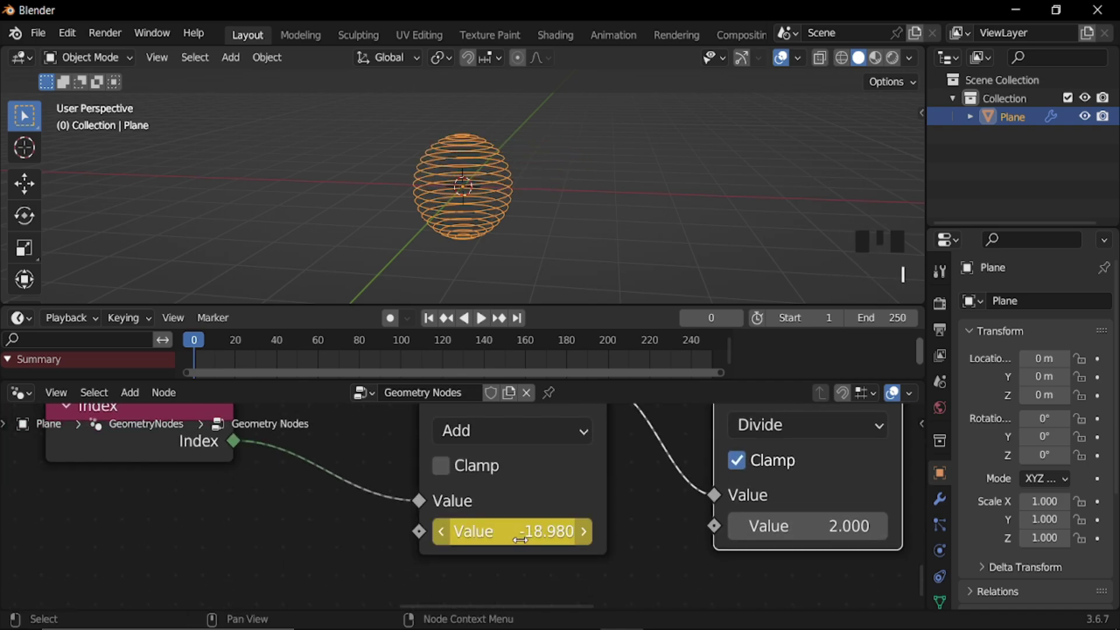
click(708, 320)
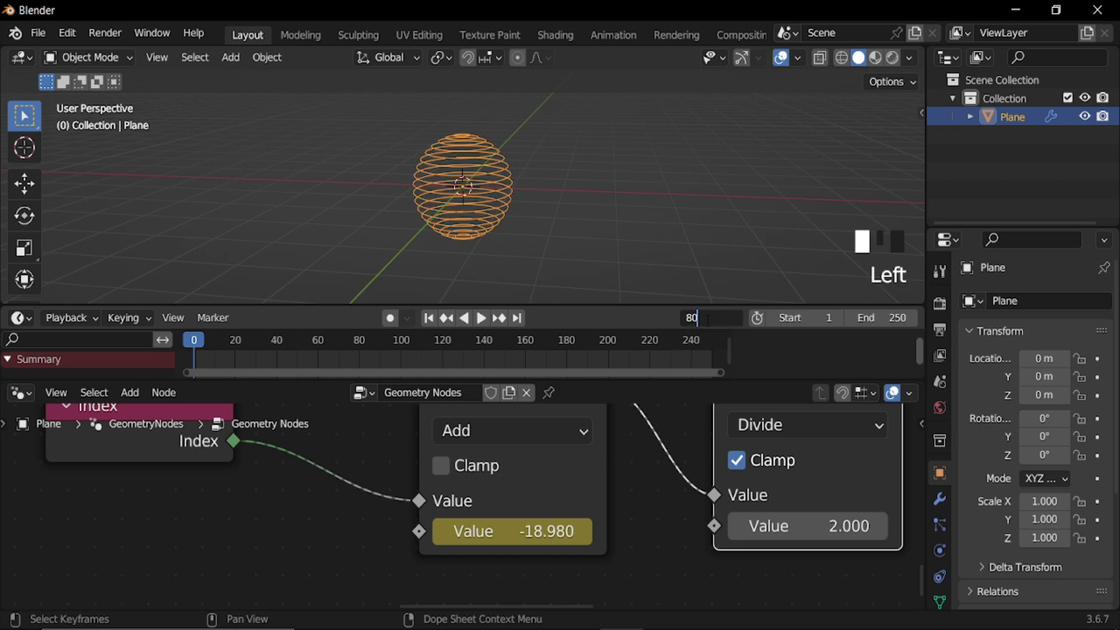
text(80)
key(Return)
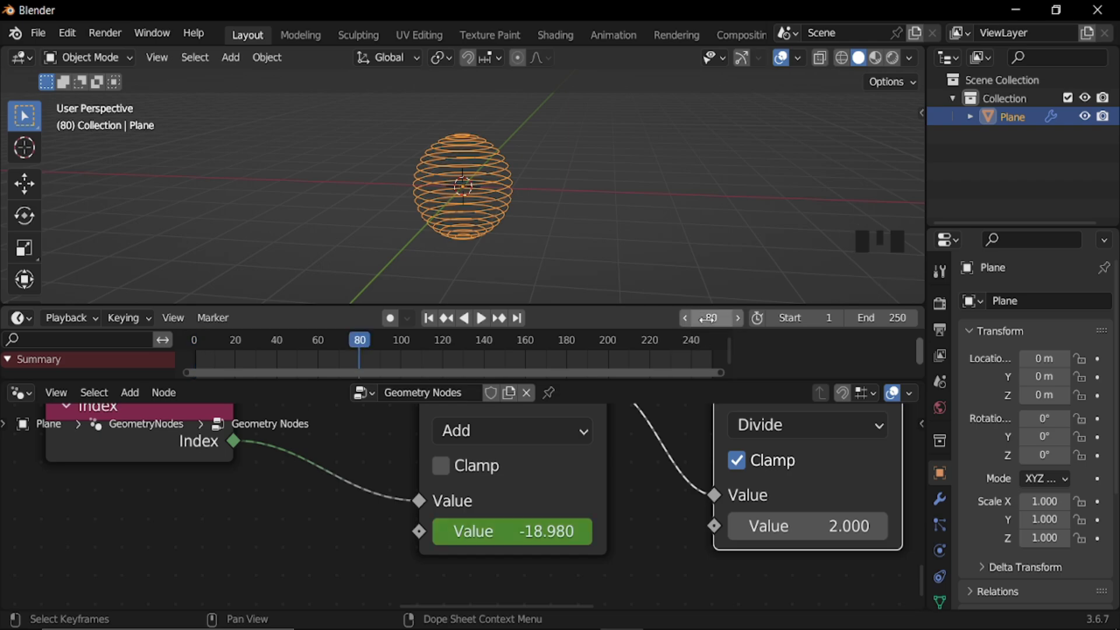
- Go to frame 60, set the Add node's second value to 2.220 and keyframe it, keeping the Add node selected
click(708, 320)
text(60)
key(Return)
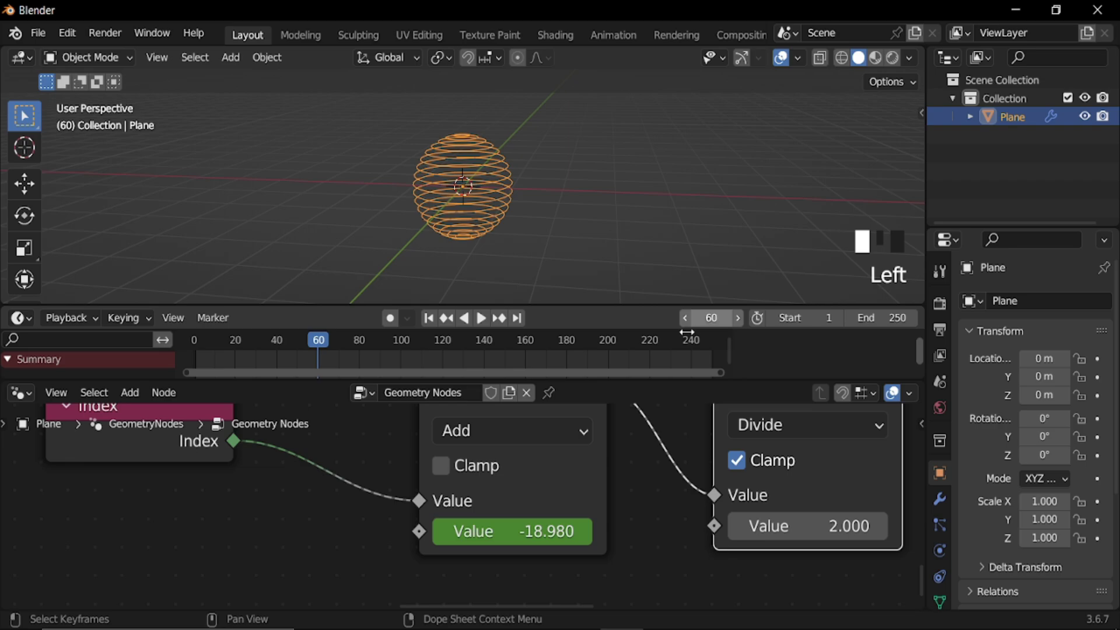
drag(507, 531, 603, 530)
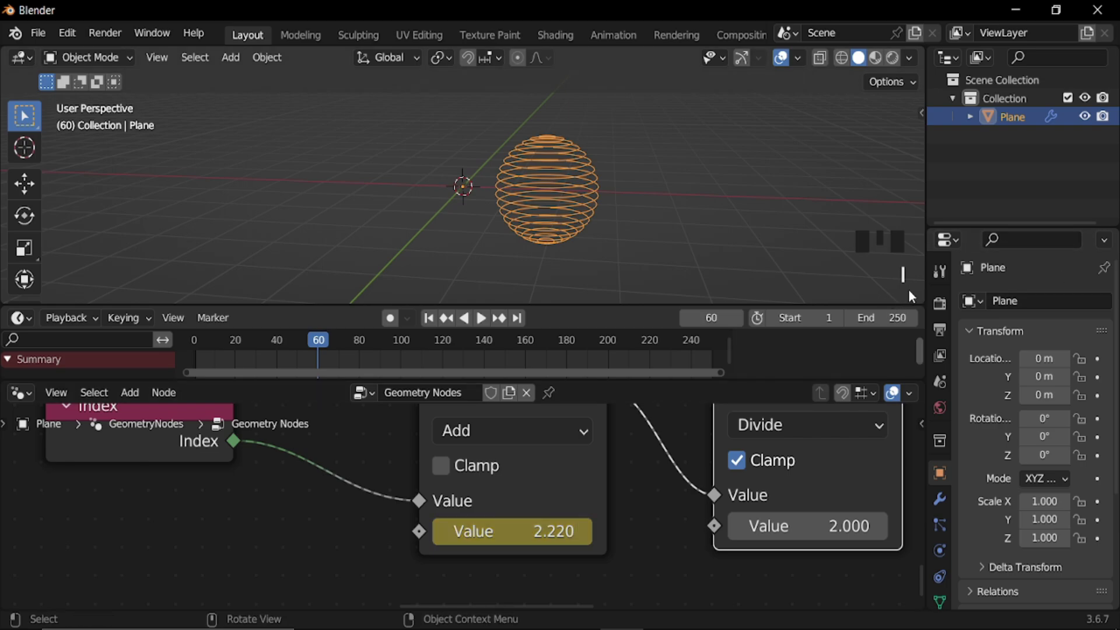
ctrl+middle_drag(596, 471, 513, 430)
click(514, 430)
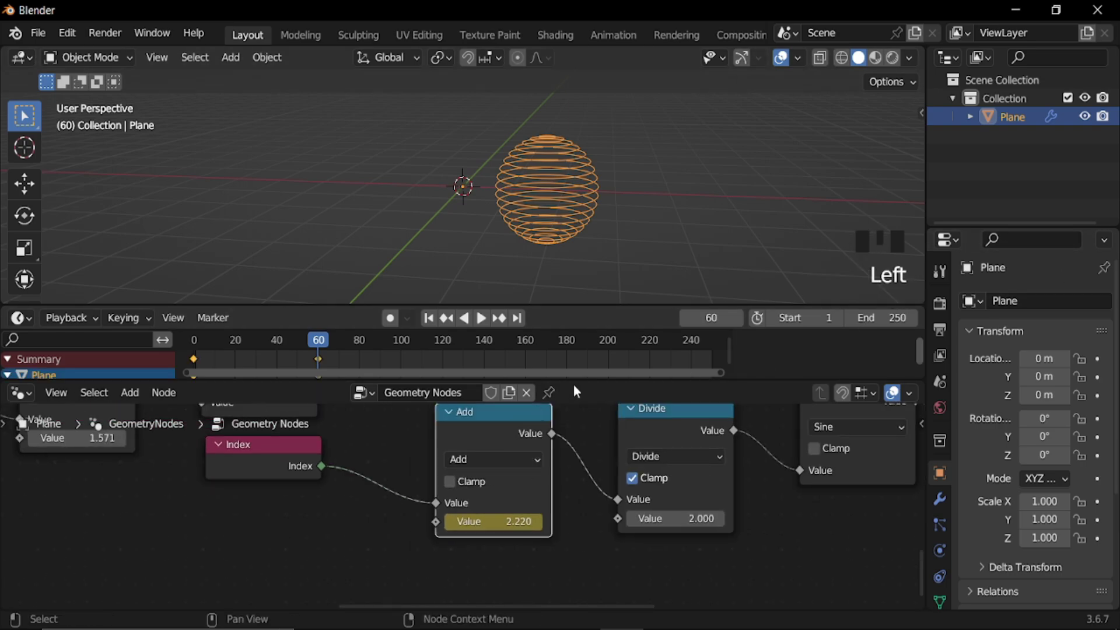
- Enlarge the timeline and duplicate the frame 60 keyframe to about frame 67 to hold its value
drag(577, 377, 576, 496)
ctrl+middle_drag(462, 402, 358, 421)
click(358, 388)
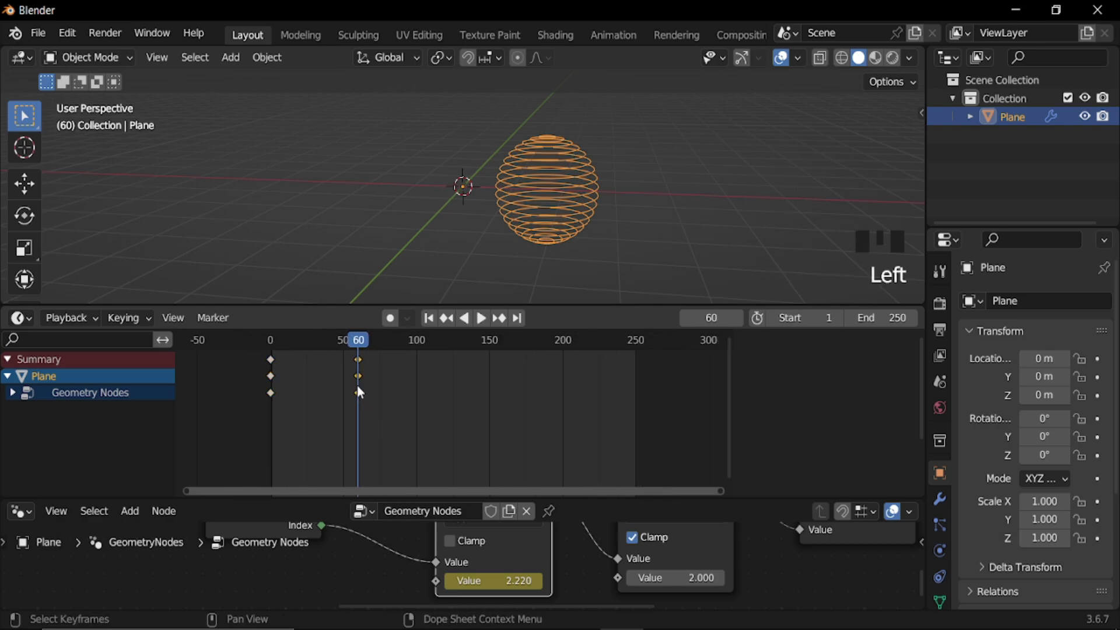
key(shift+d)
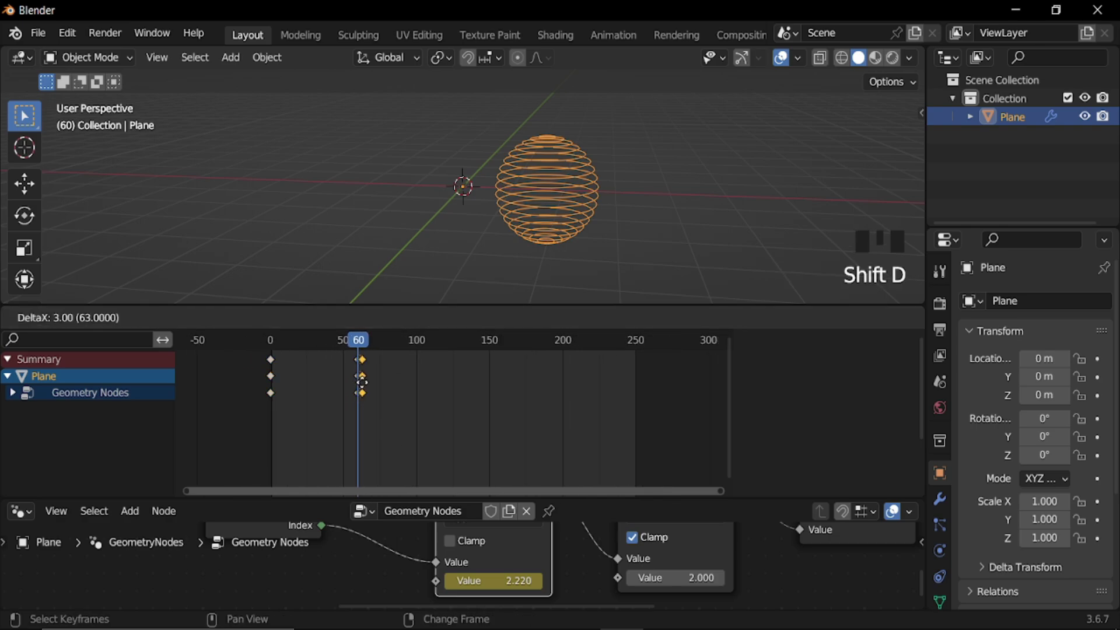
click(370, 389)
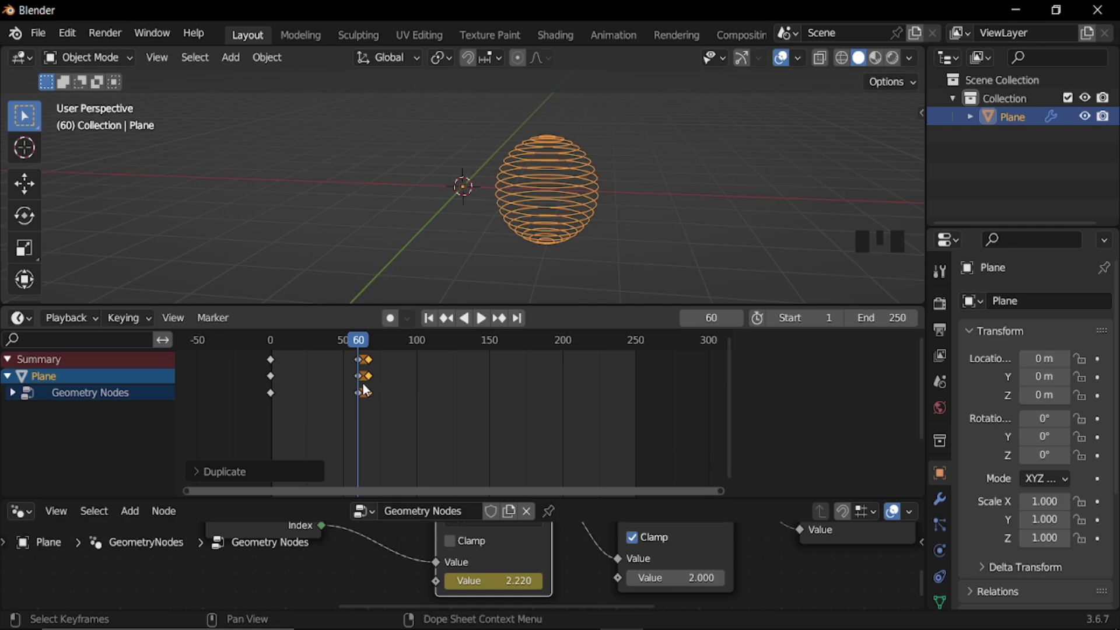
key(Right)
key(Right)
key(Right)
key(Right)
key(Right)
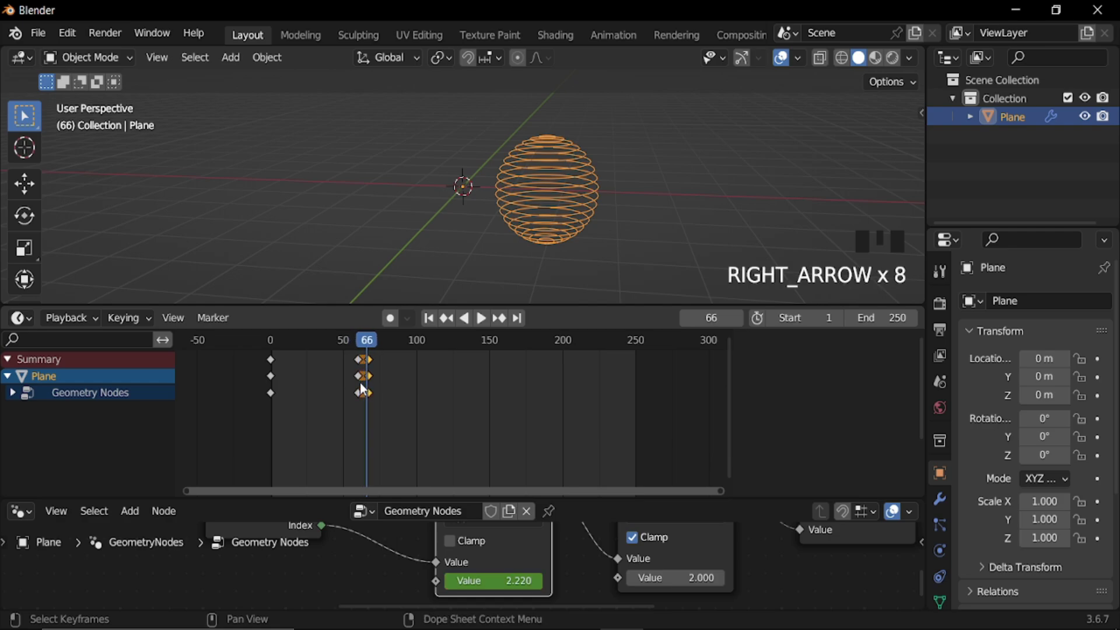
- Duplicate the frame 0 keyframe to frame 126, and duplicate that copy to frame 133 as a hold
click(272, 370)
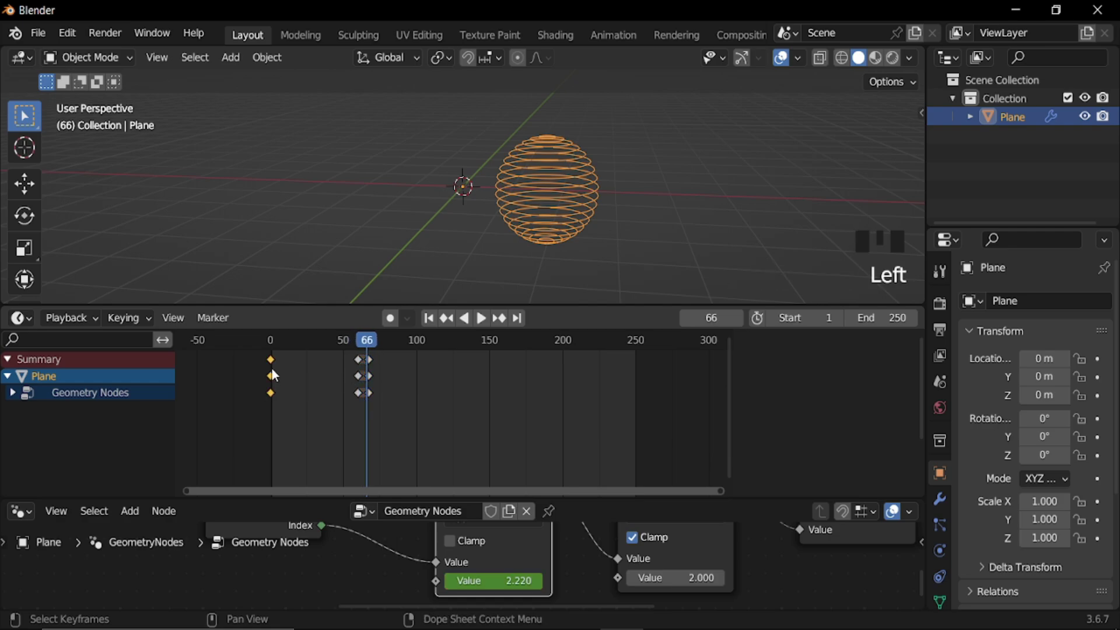
key(shift+d)
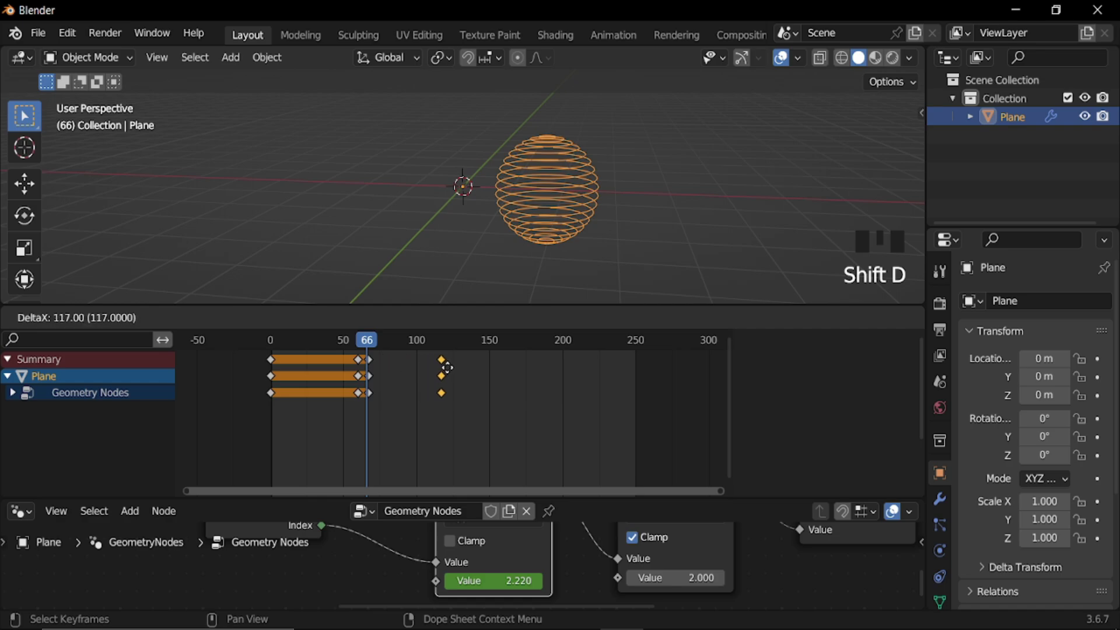
click(455, 366)
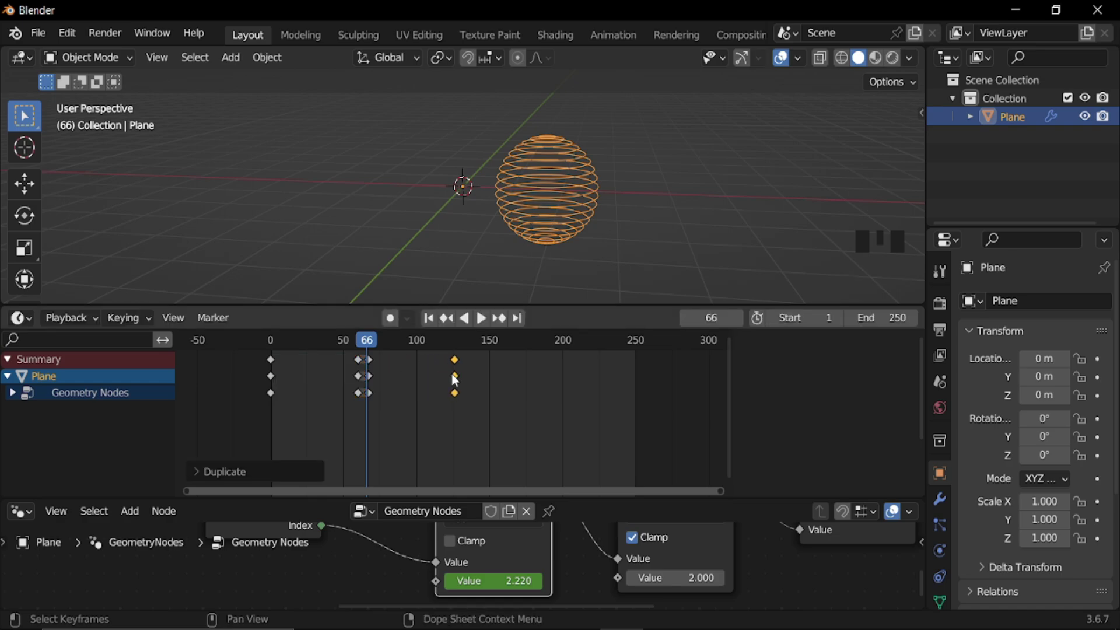
click(452, 386)
key(shift+d)
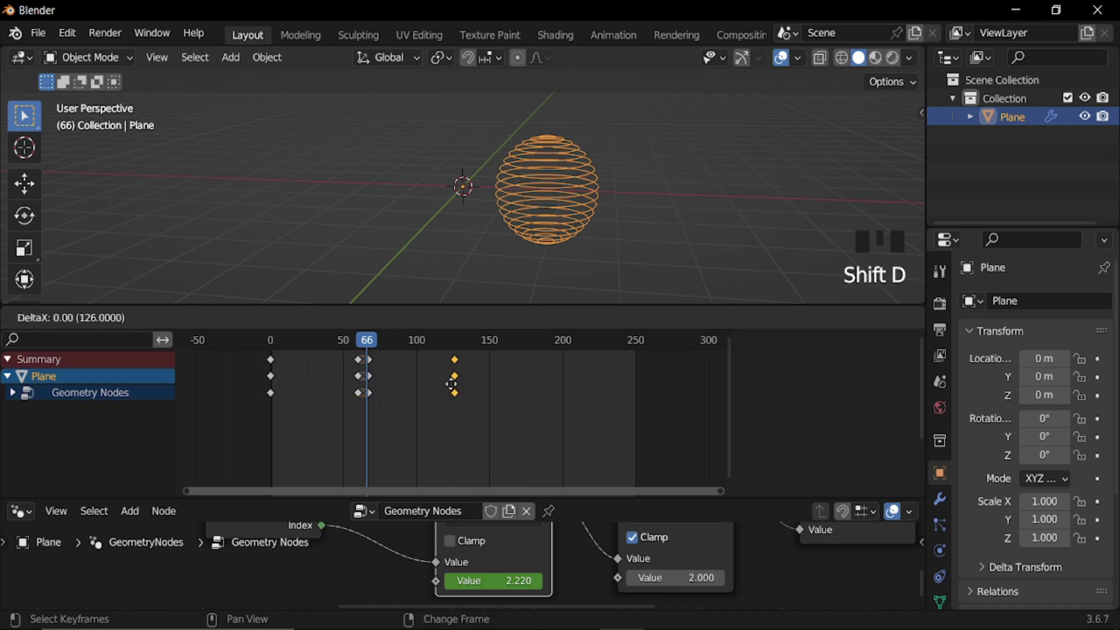
click(465, 387)
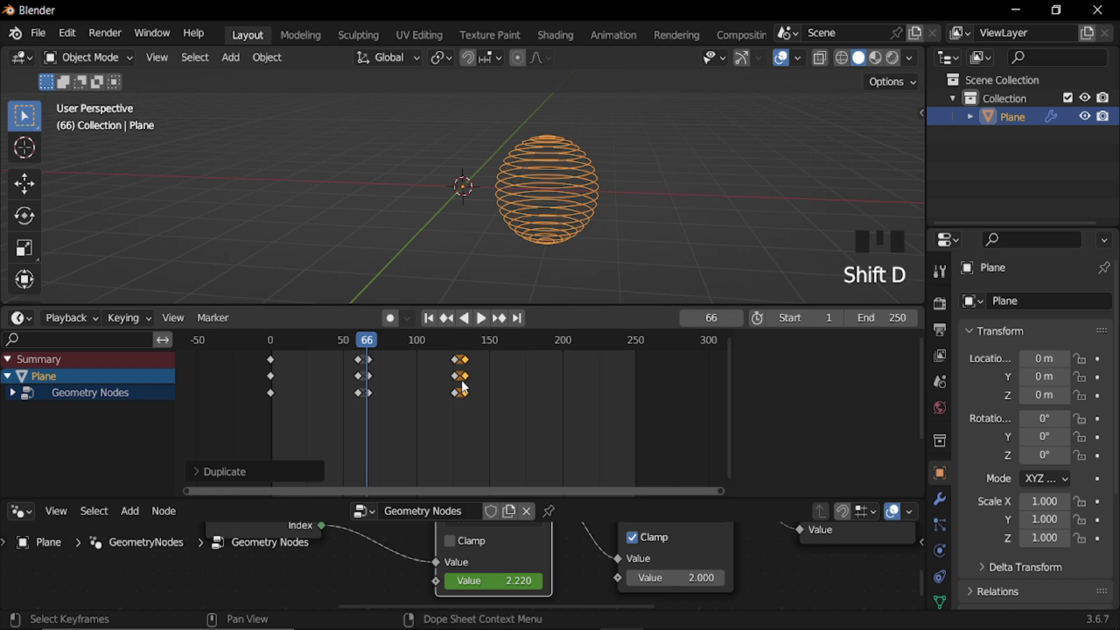
- Preview the animation and move the last keyframe to frame 136 to lengthen the second hold
key(space)
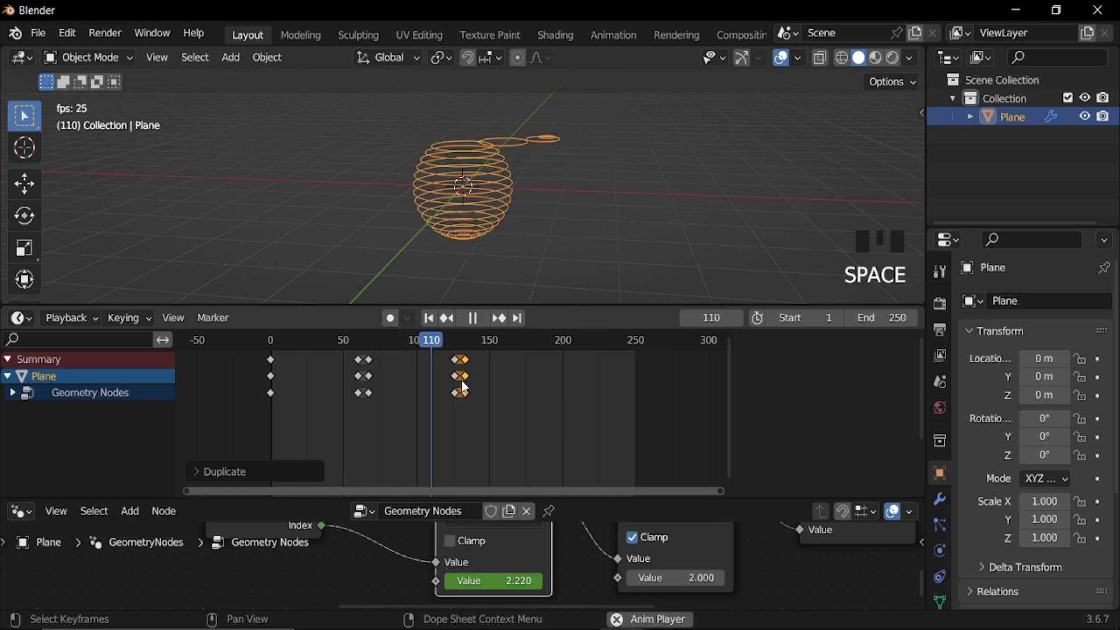
key(space)
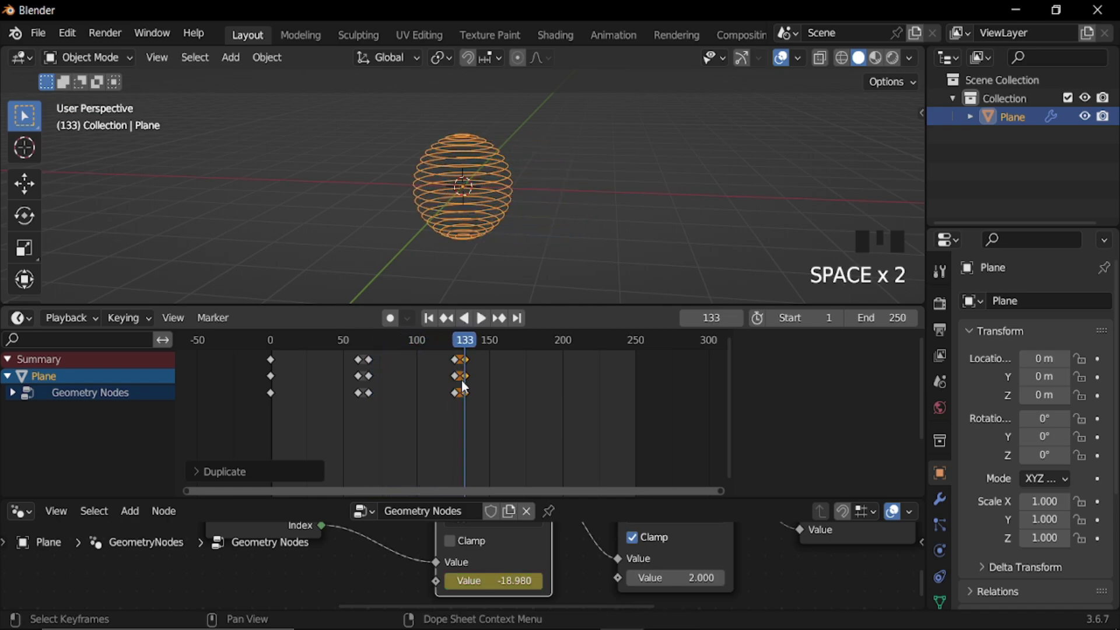
key(Right)
key(Right)
key(Right)
key(Right)
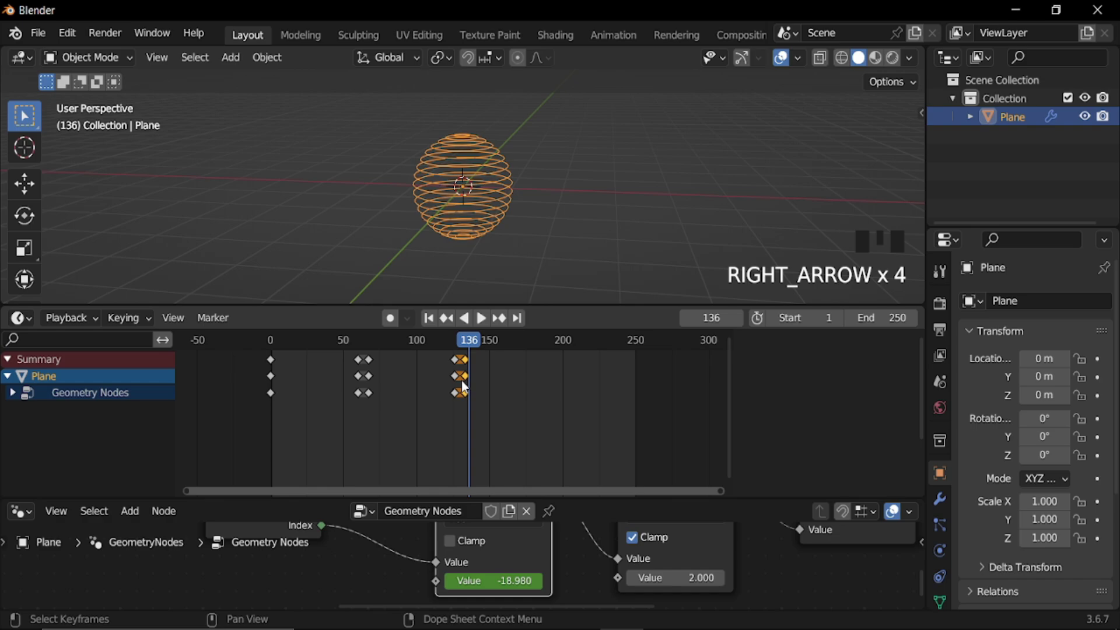
key(g)
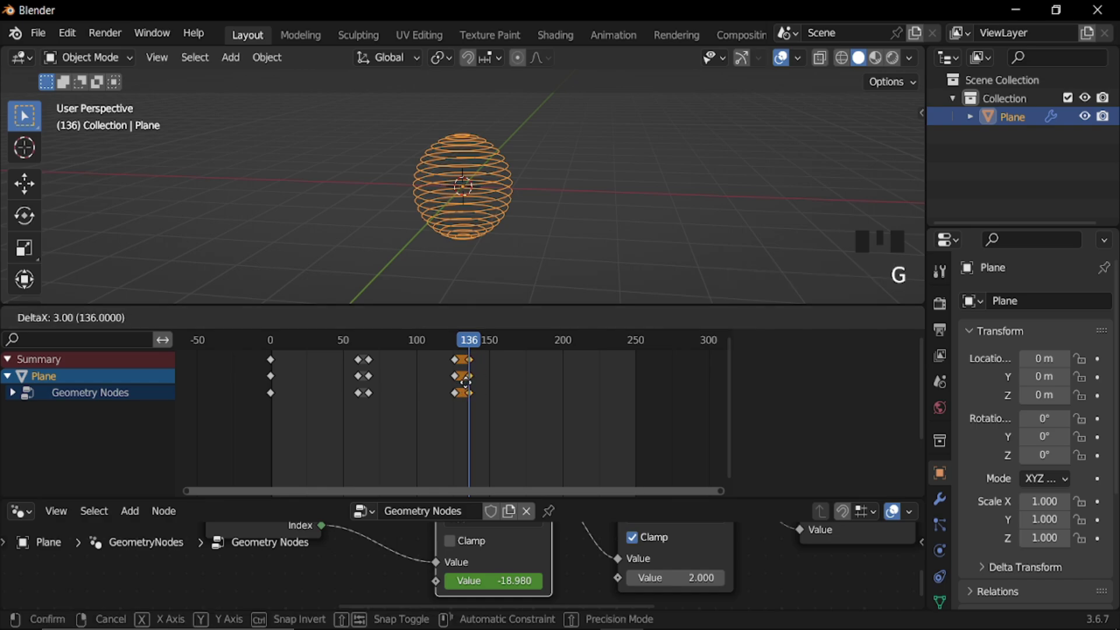
click(465, 383)
- Duplicate the keyframe pair at frames 60 and 67 and place the copy so that it starts at frame 179
drag(394, 368, 341, 396)
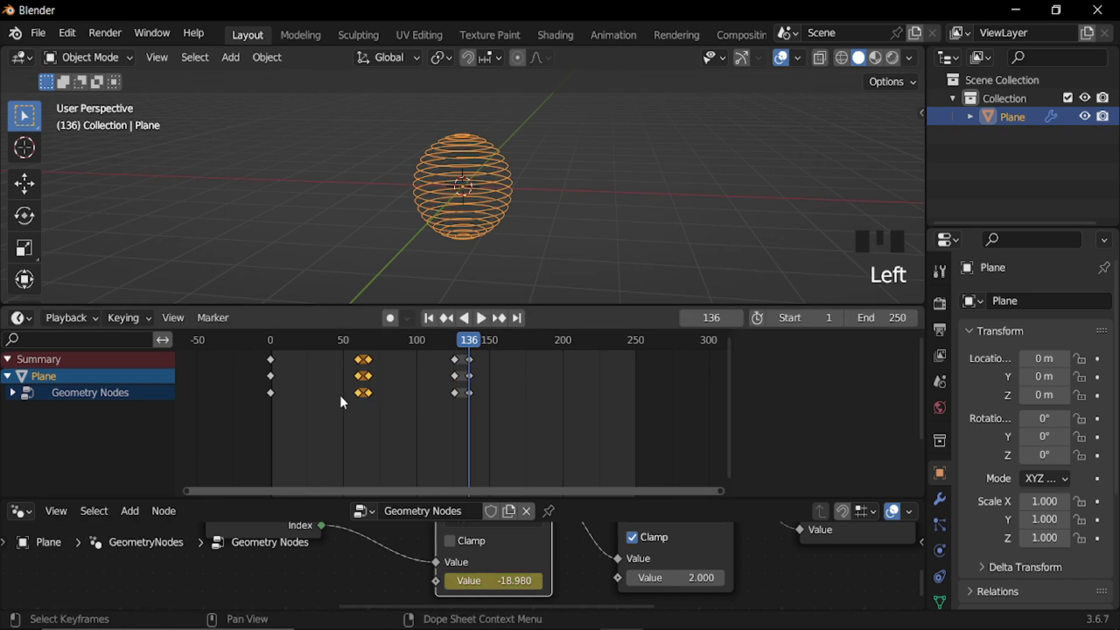
key(shift+d)
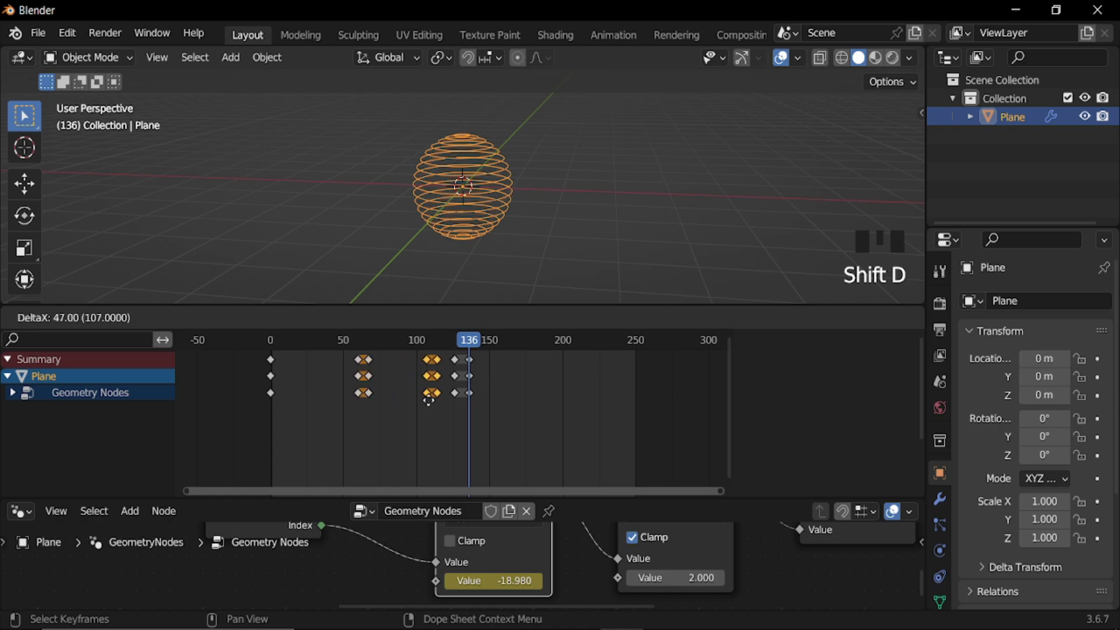
click(529, 403)
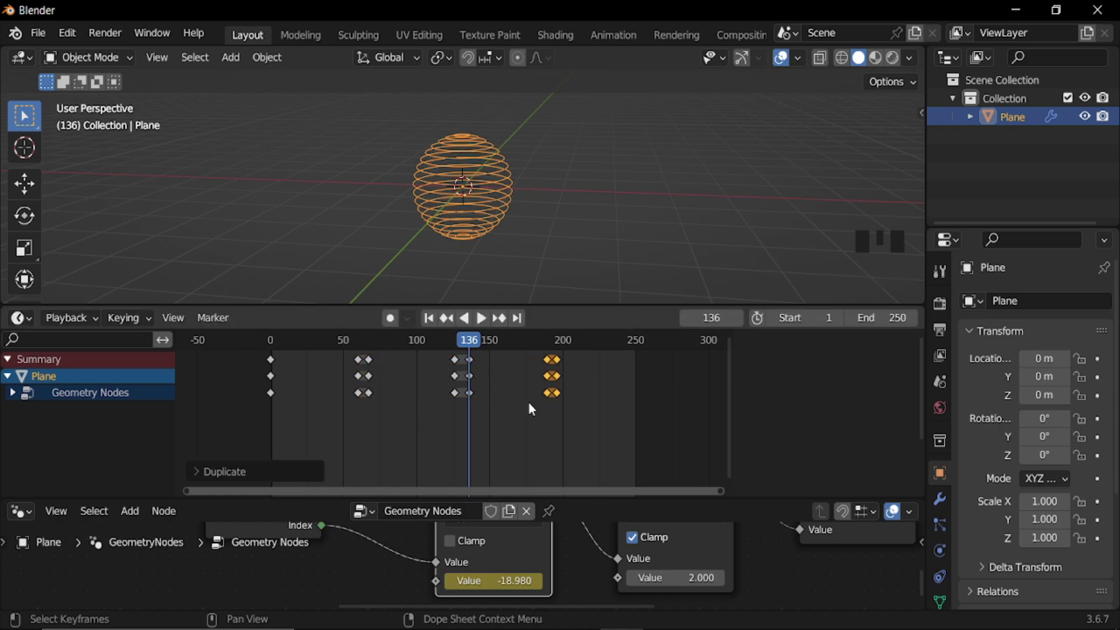
click(711, 317)
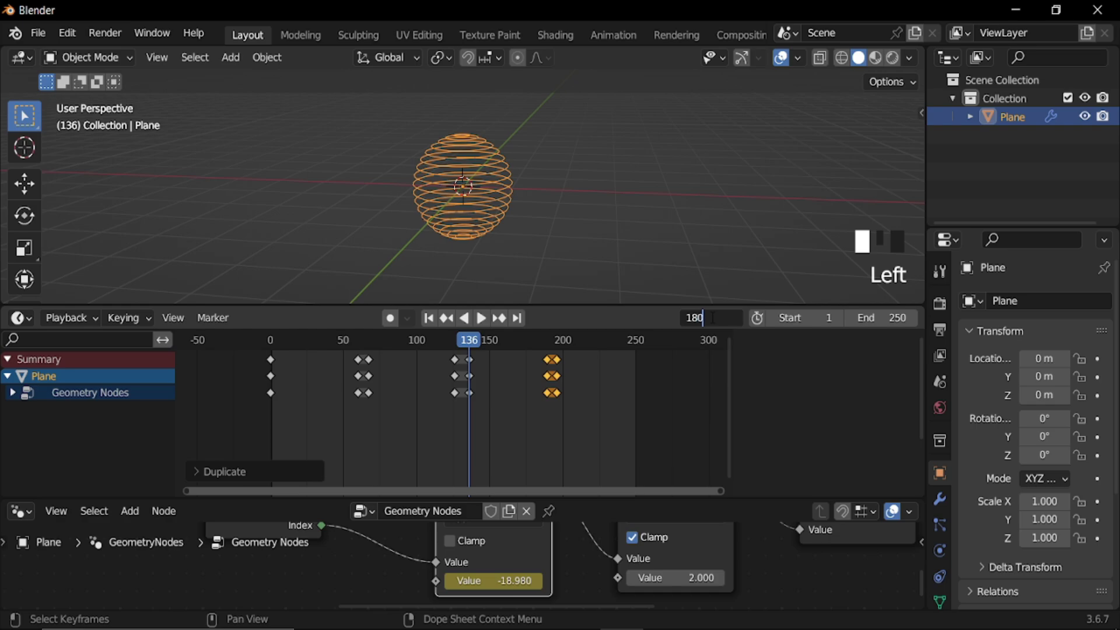
key(Return)
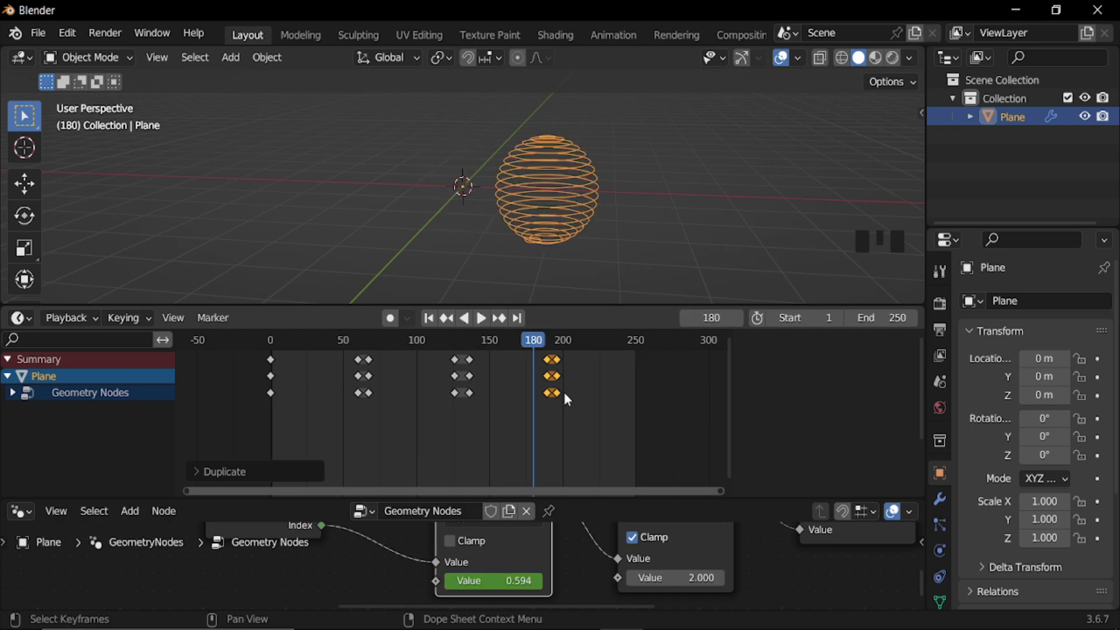
key(g)
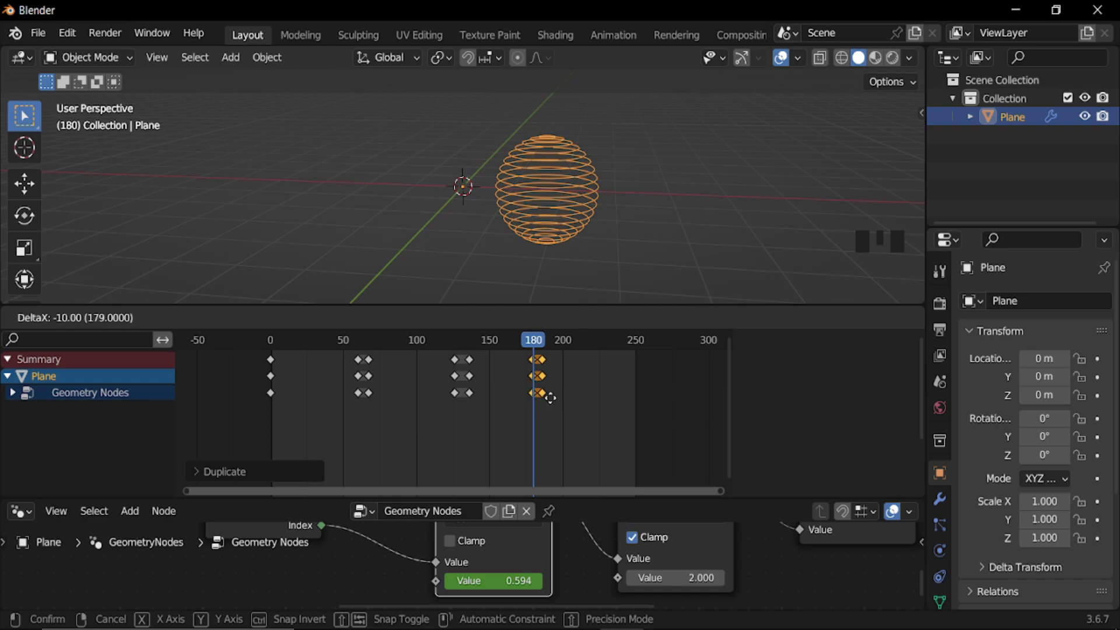
click(550, 398)
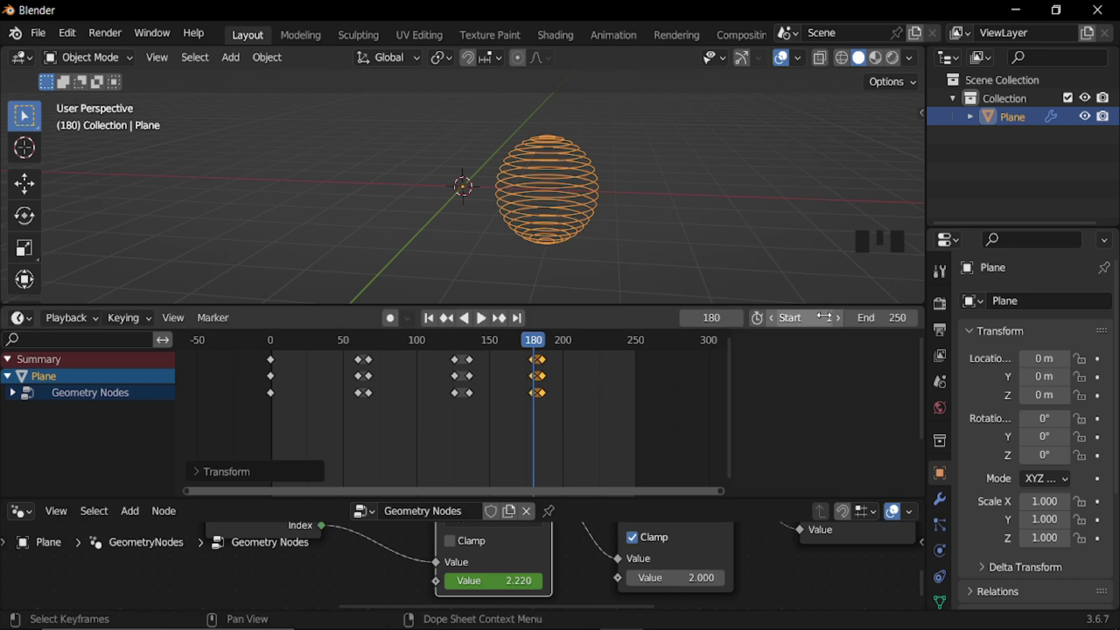
- Advance to the last keyframe, set the scene's end frame to 186 and play the animation
key(Right)
key(Right)
key(Right)
key(Right)
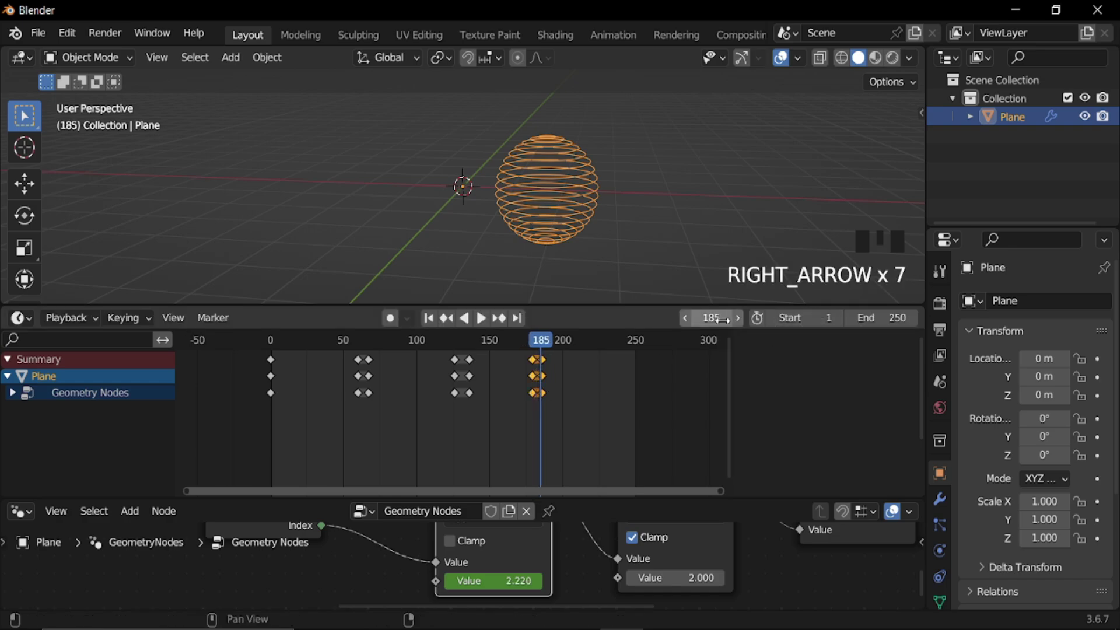
click(875, 319)
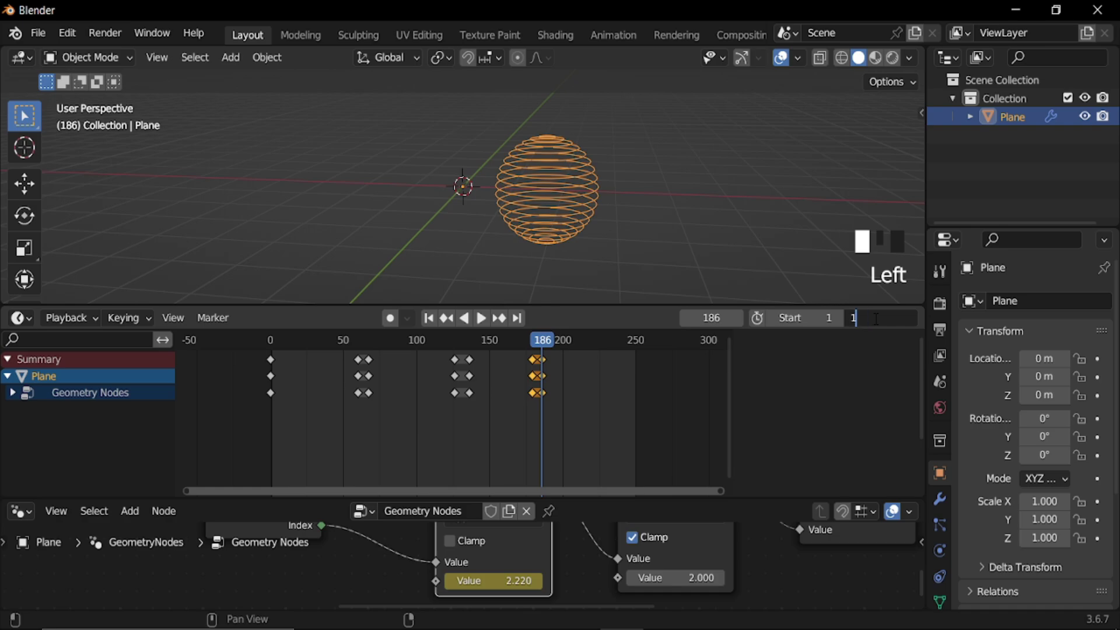
key(Return)
key(space)
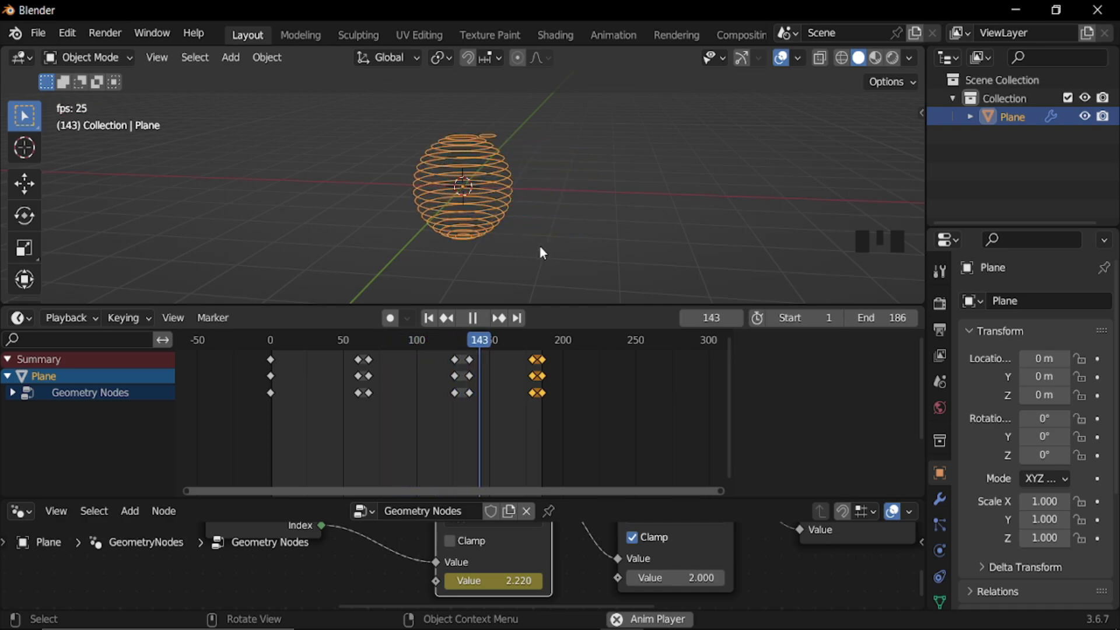
- Stop the playback and change the interpolation mode of all keyframes
key(space)
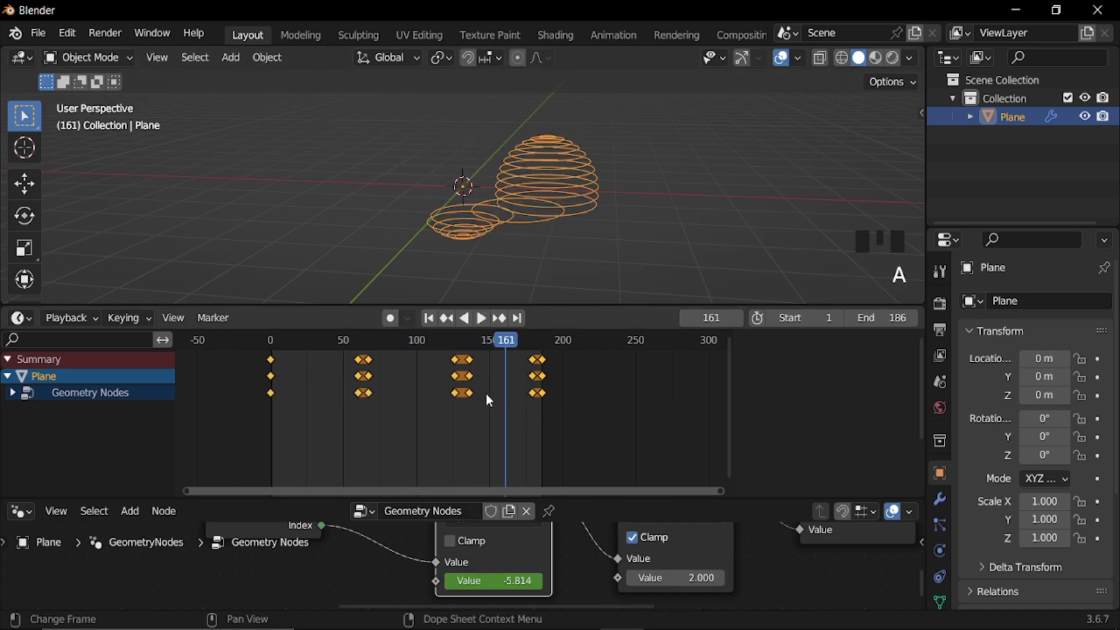
key(t)
click(233, 449)
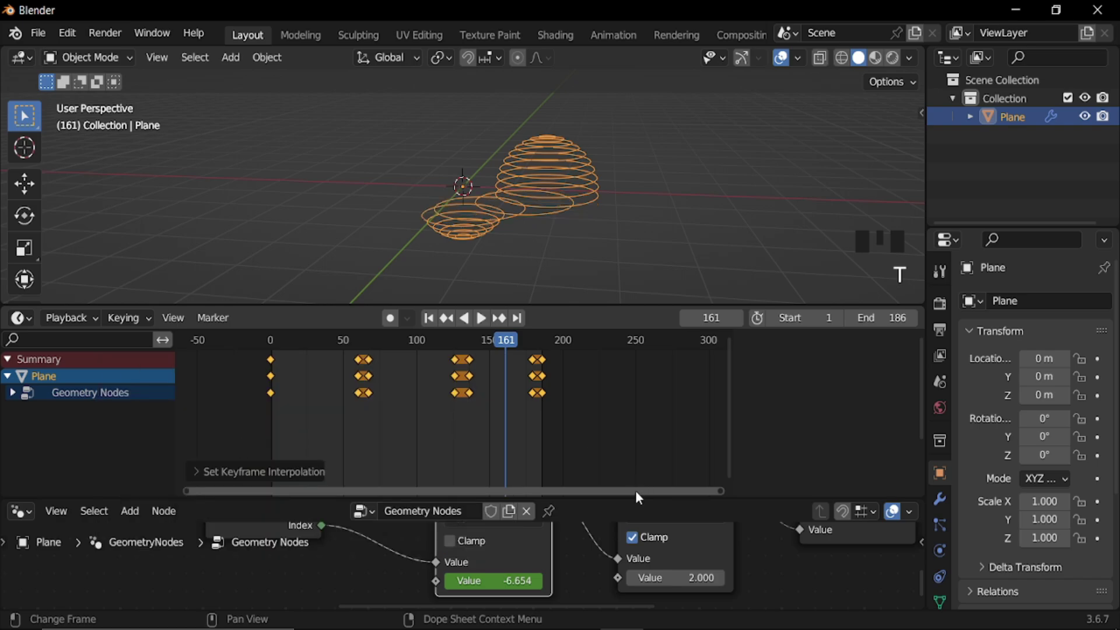
- Add an Instance on Points node near Group Output and connect the Translate Instances output to its Instance input
drag(619, 496, 619, 340)
ctrl+middle_drag(635, 430, 660, 500)
middle_drag(782, 410, 334, 441)
middle_drag(643, 385, 425, 460)
drag(422, 454, 701, 436)
key(shift+a)
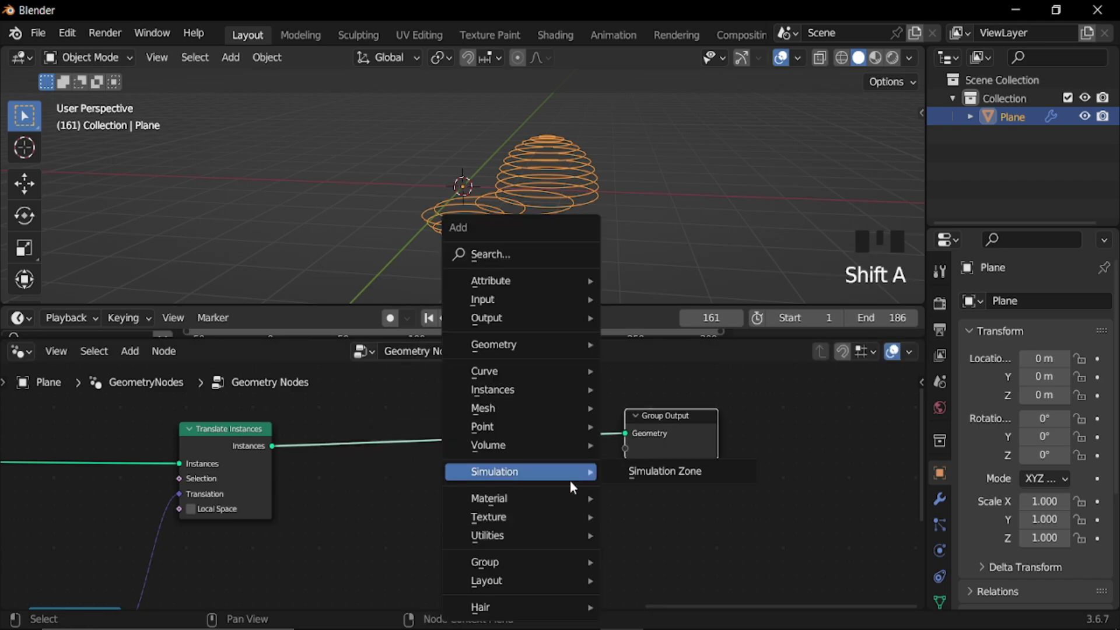
mouse_move(535, 402)
click(700, 395)
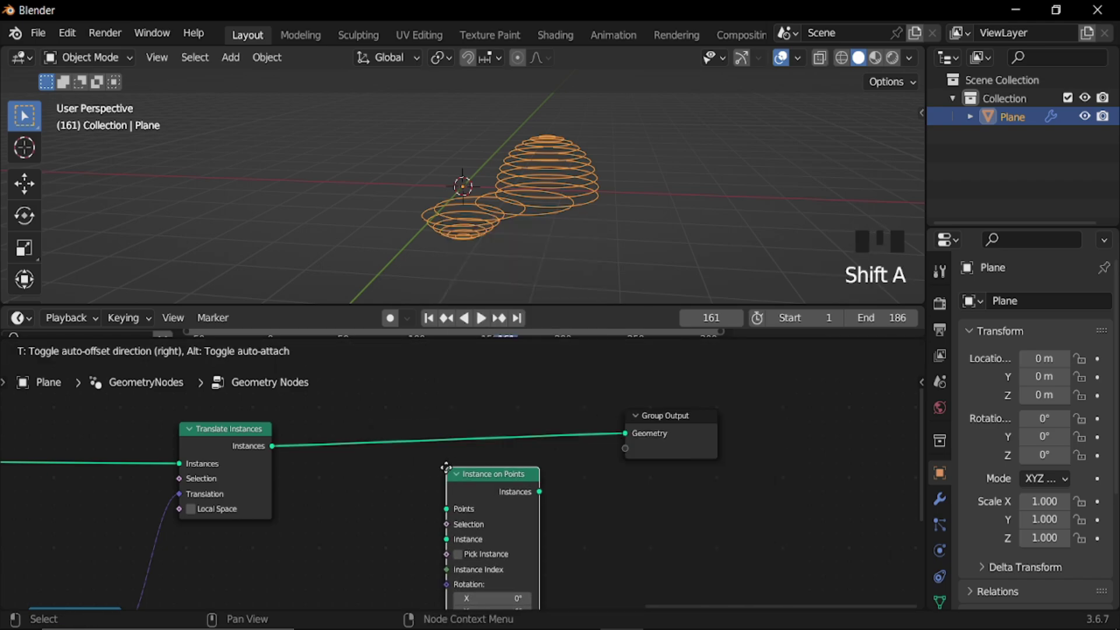
click(486, 455)
middle_drag(348, 501, 458, 436)
drag(422, 377, 614, 465)
- Add a Mesh Line node and connect its mesh output to the Points input of the new Instance on Points node
key(shift+a)
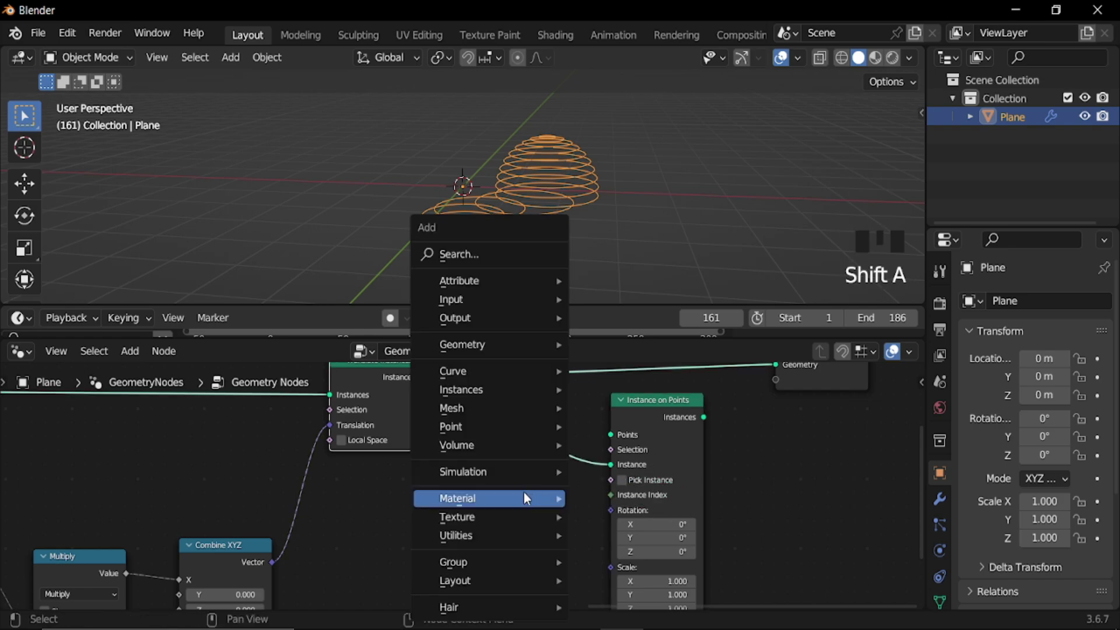
mouse_move(489, 408)
mouse_move(618, 492)
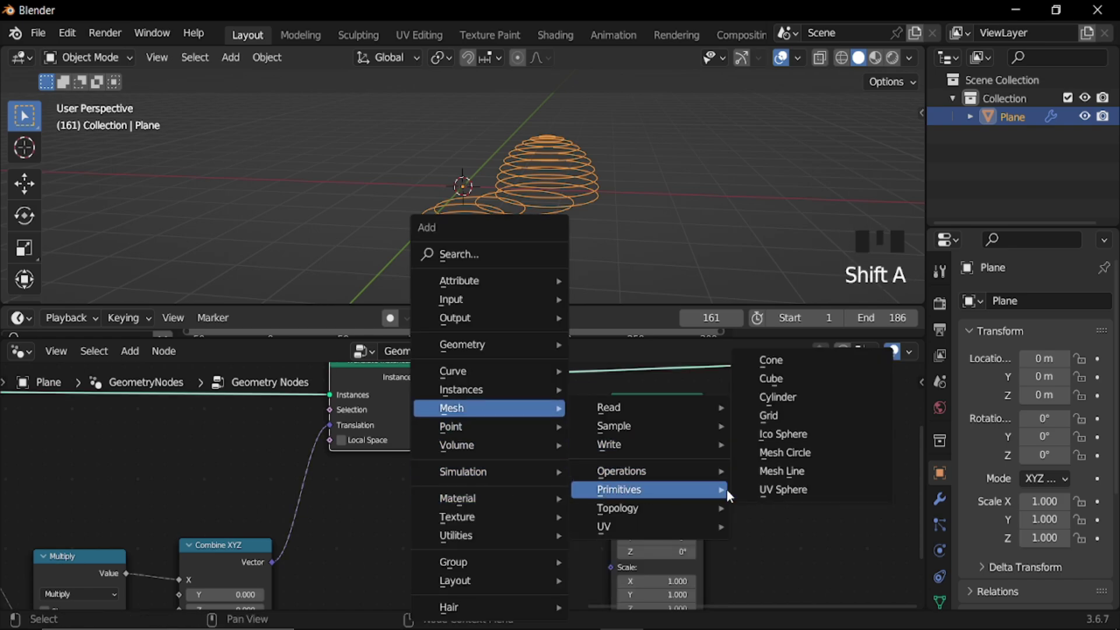
click(784, 472)
click(396, 479)
alt+right_drag(445, 500, 665, 411)
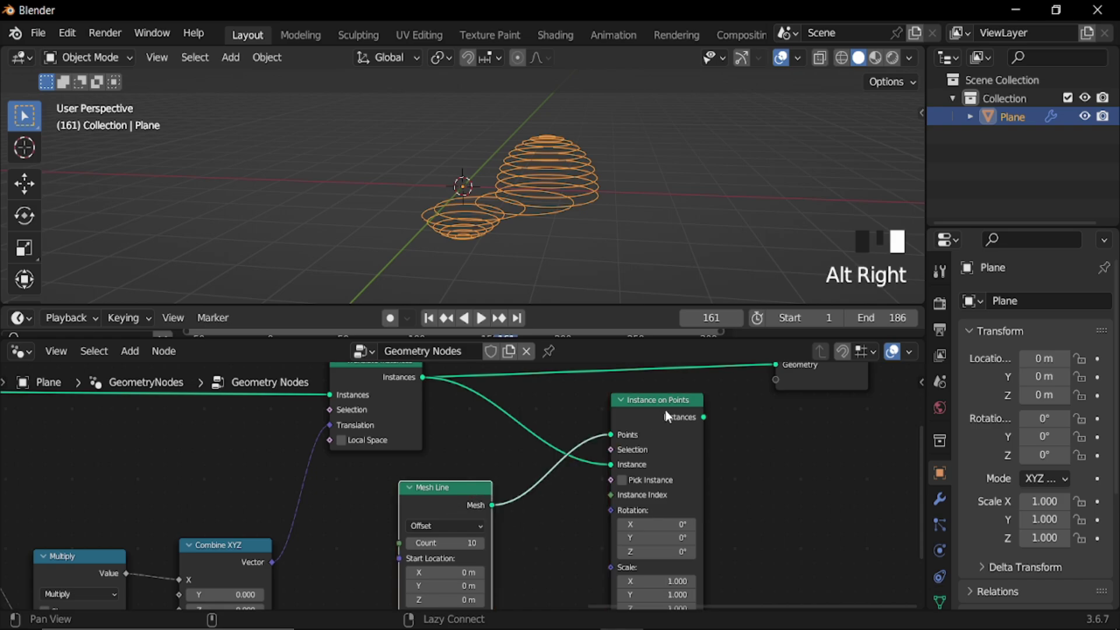
- Cut the Translate Instances link to Group Output and connect the Instance on Points node to Group Output instead
middle_drag(665, 414, 504, 508)
click(468, 483)
ctrl+right_drag(569, 484, 556, 427)
alt+right_drag(509, 501, 648, 452)
- Set the Mesh Line count to 5 and its offset to 2 m in X and 0 m in Z
middle_drag(420, 532, 621, 352)
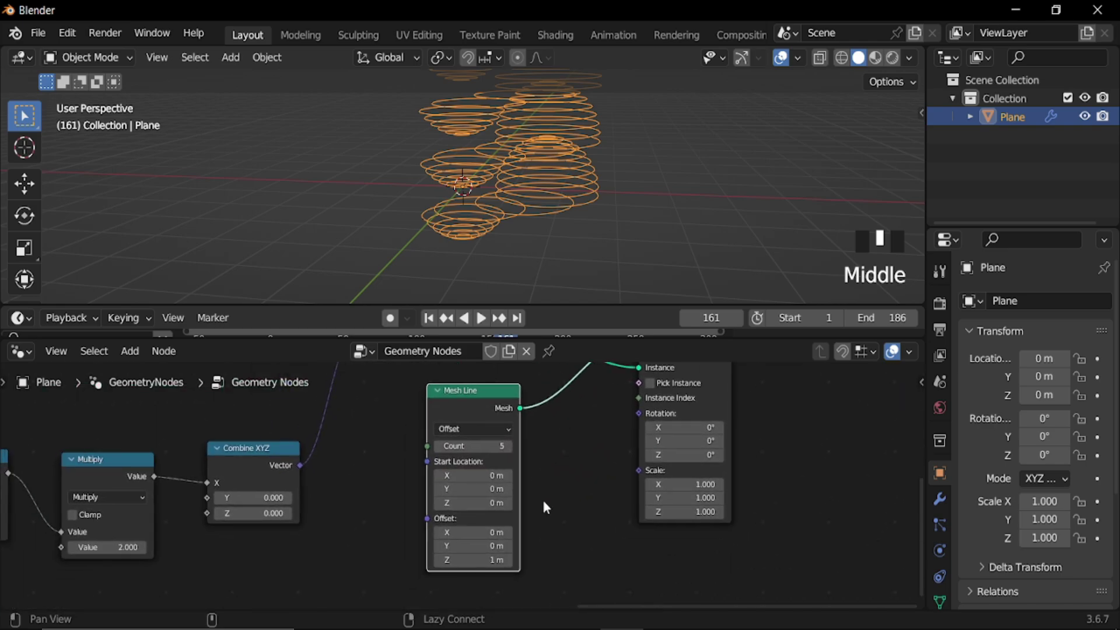
middle_drag(576, 580, 553, 432)
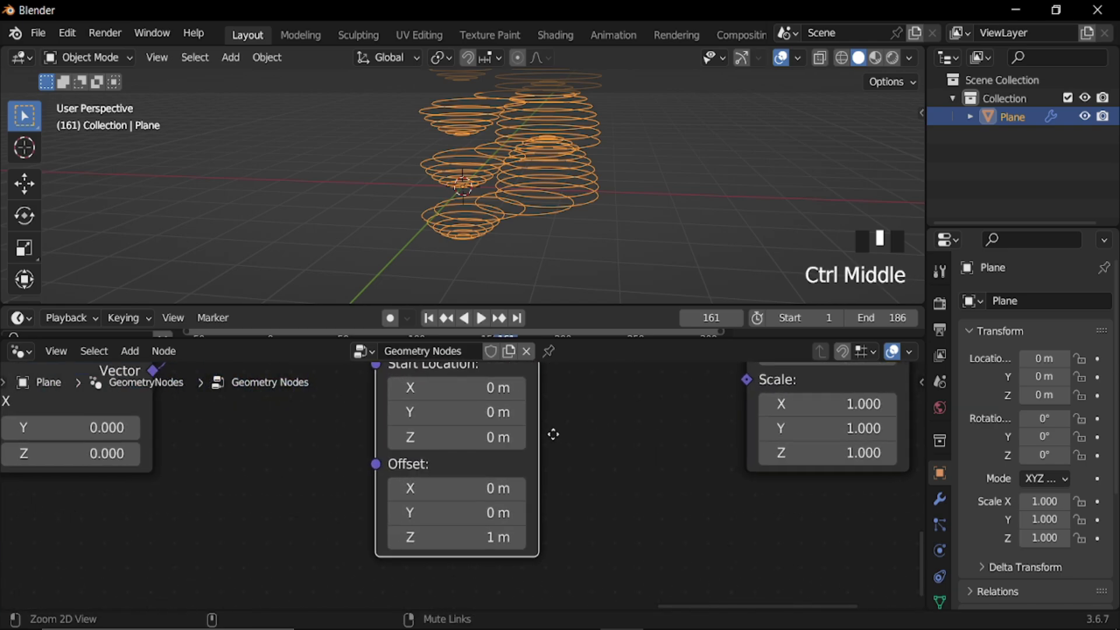
click(478, 483)
text(2)
key(Return)
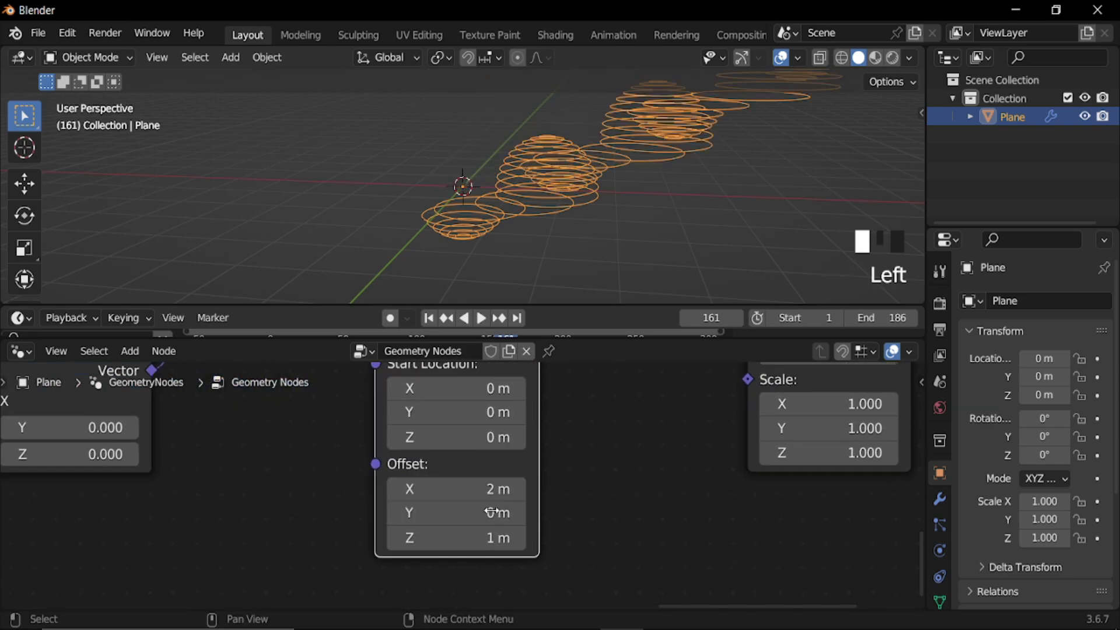
click(478, 535)
text(0)
key(Return)
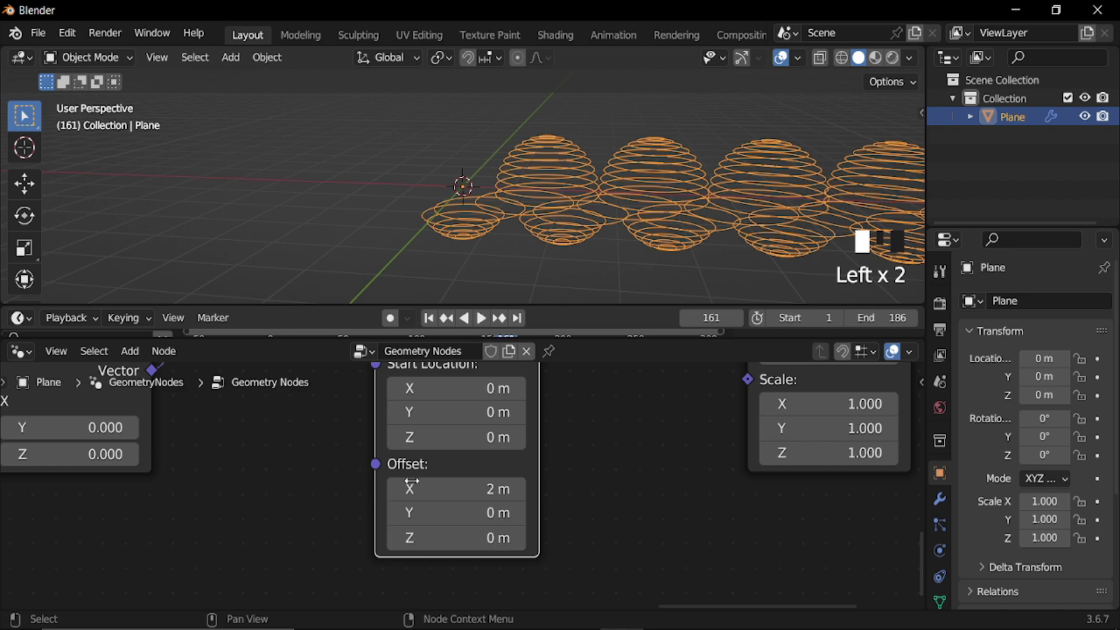
- Play the animation of the sphere row and compare its first and last frames
key(space)
key(space)
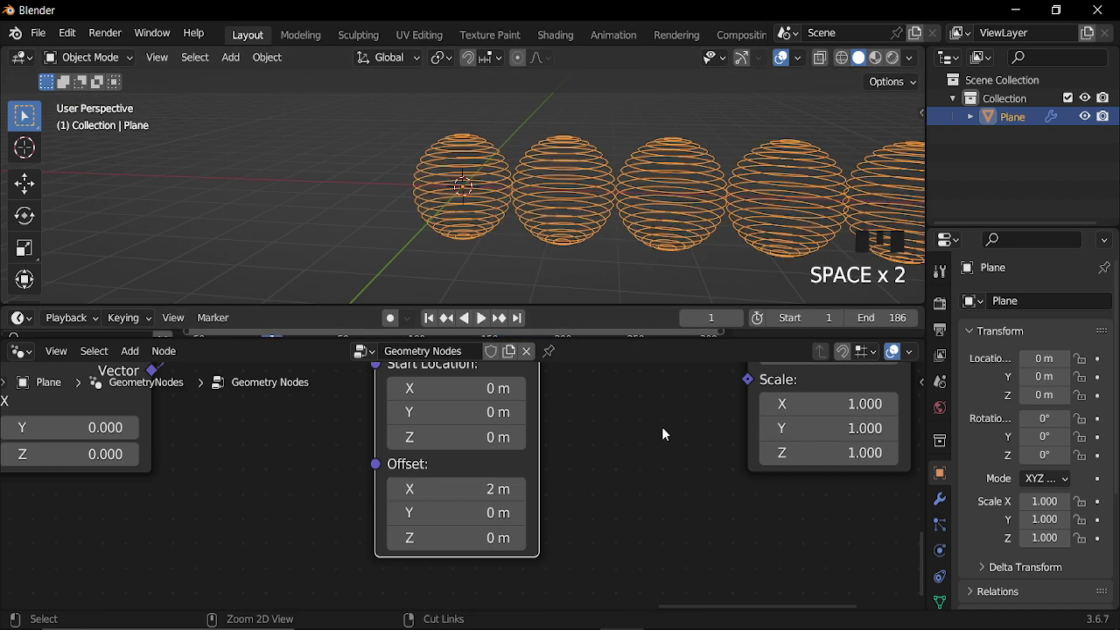
ctrl+middle_drag(665, 434, 624, 501)
key(space)
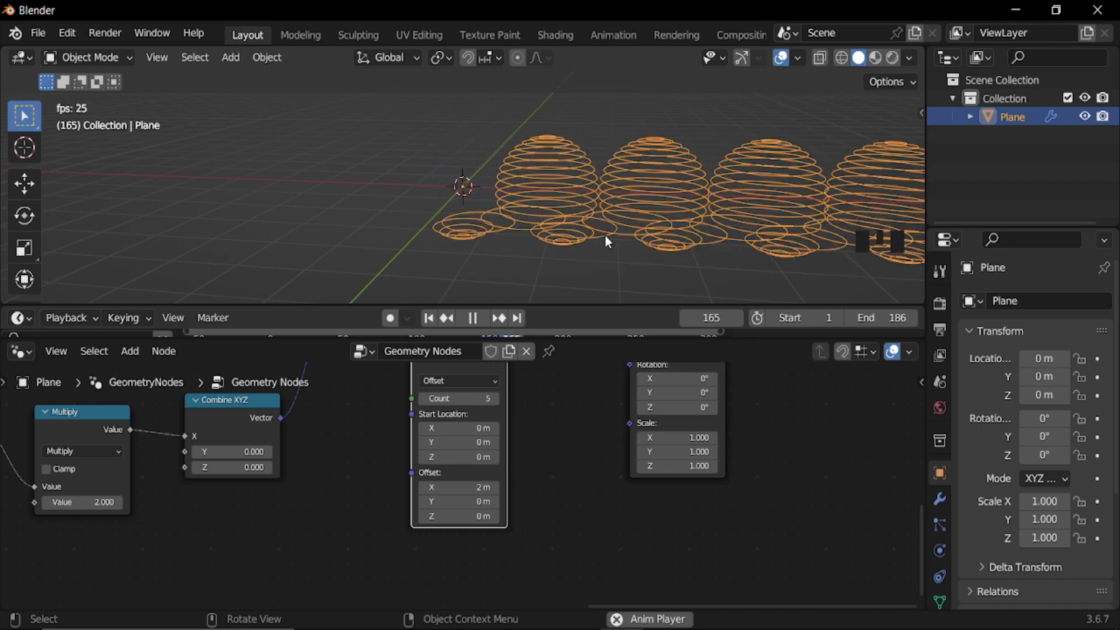
key(space)
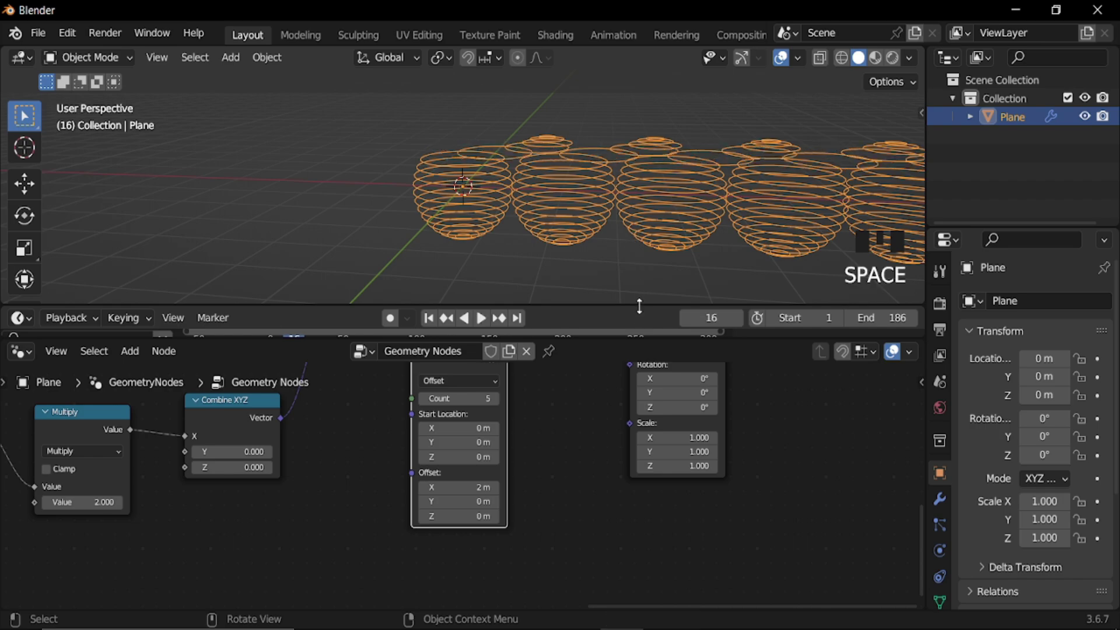
drag(611, 344, 609, 401)
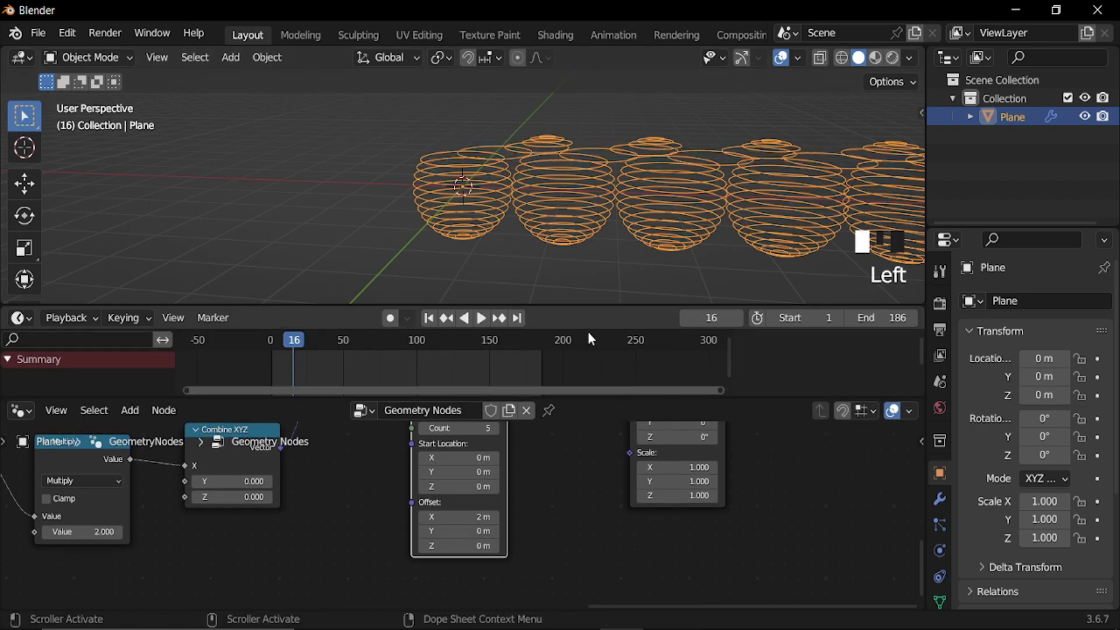
click(428, 318)
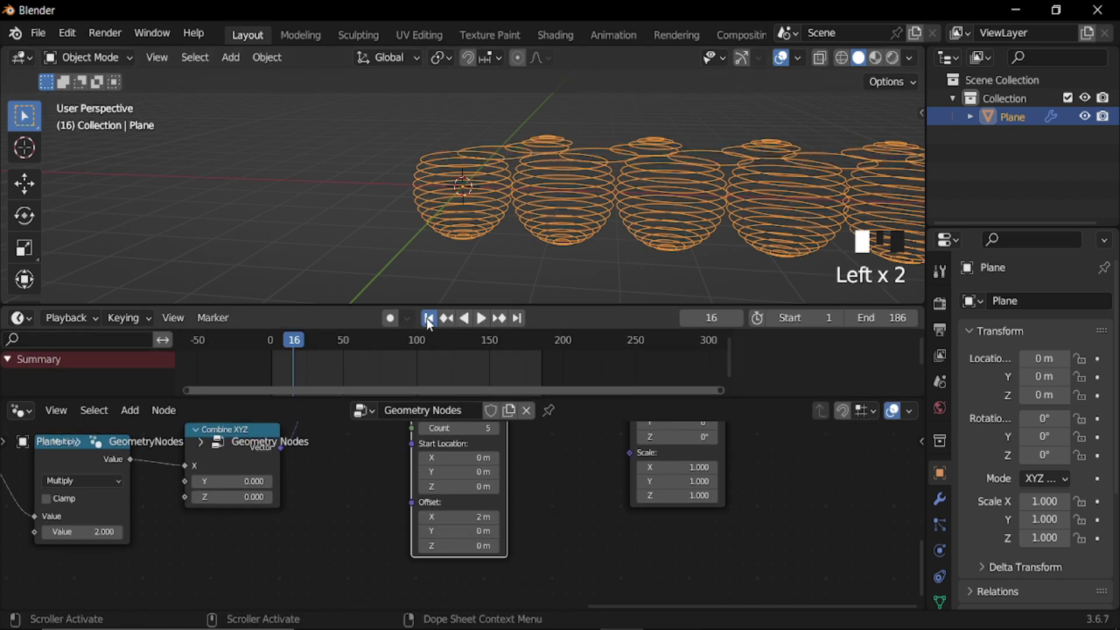
click(518, 318)
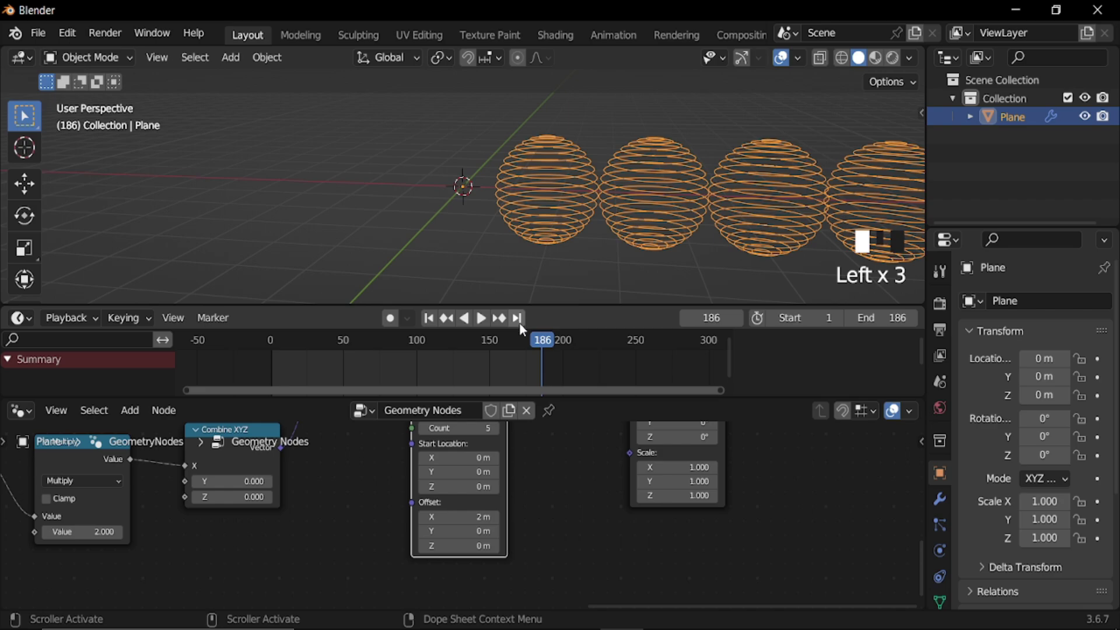
- Select the keyframed Add node that follows the Index node to show its keyframes in the timeline
drag(618, 396, 618, 372)
ctrl+middle_drag(420, 430, 389, 480)
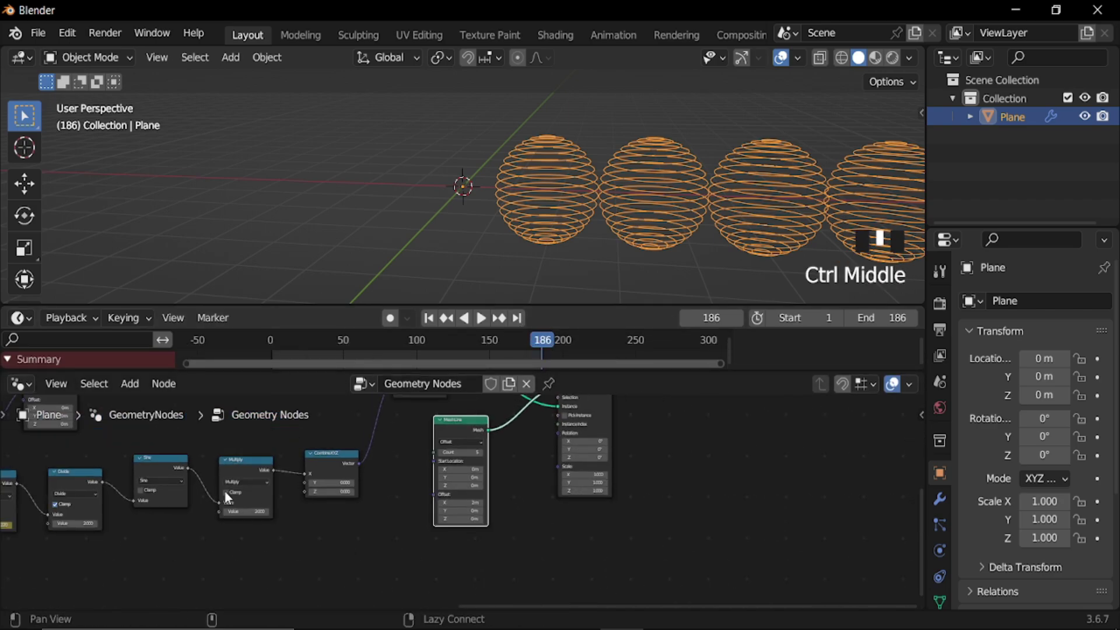
middle_drag(226, 491, 670, 476)
middle_drag(471, 511, 578, 496)
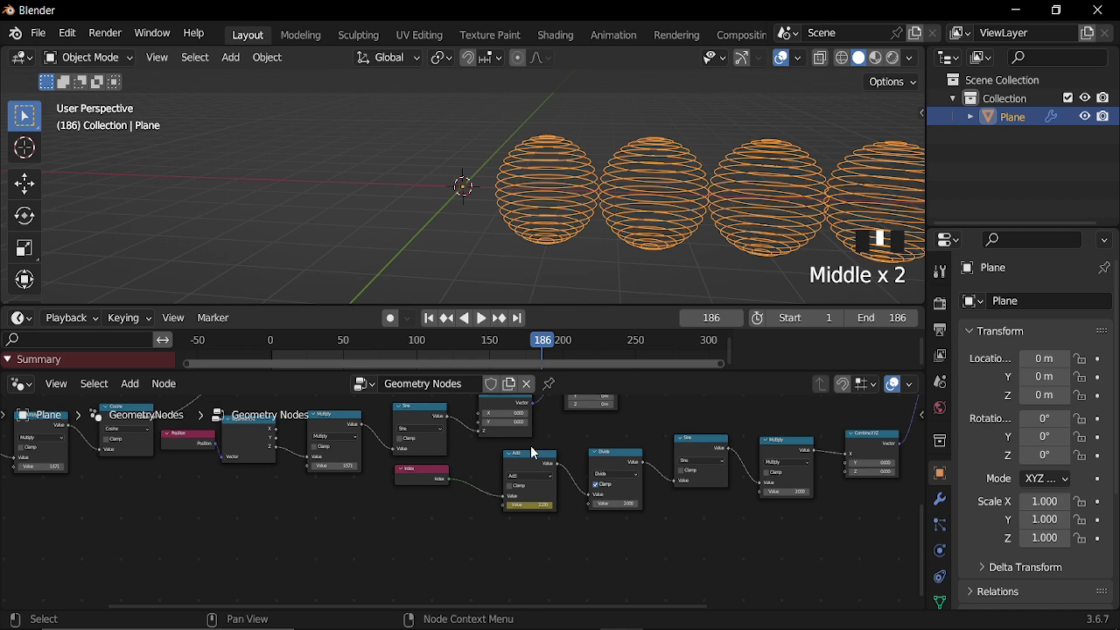
click(531, 446)
- Return to the first frame and replay the animation to examine how the loop ends
click(428, 318)
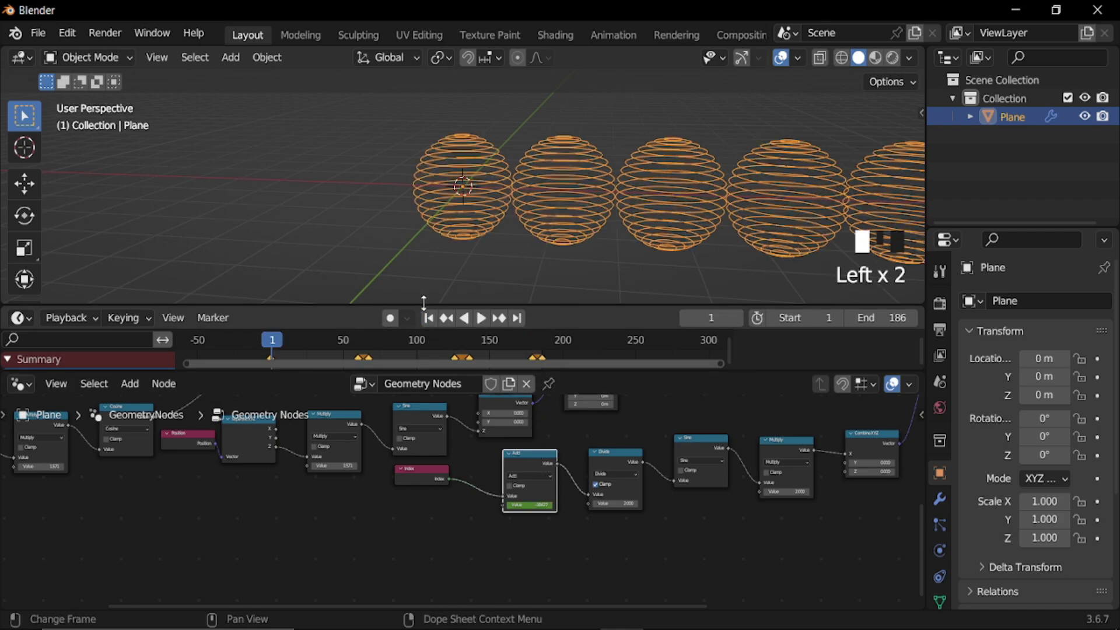
key(space)
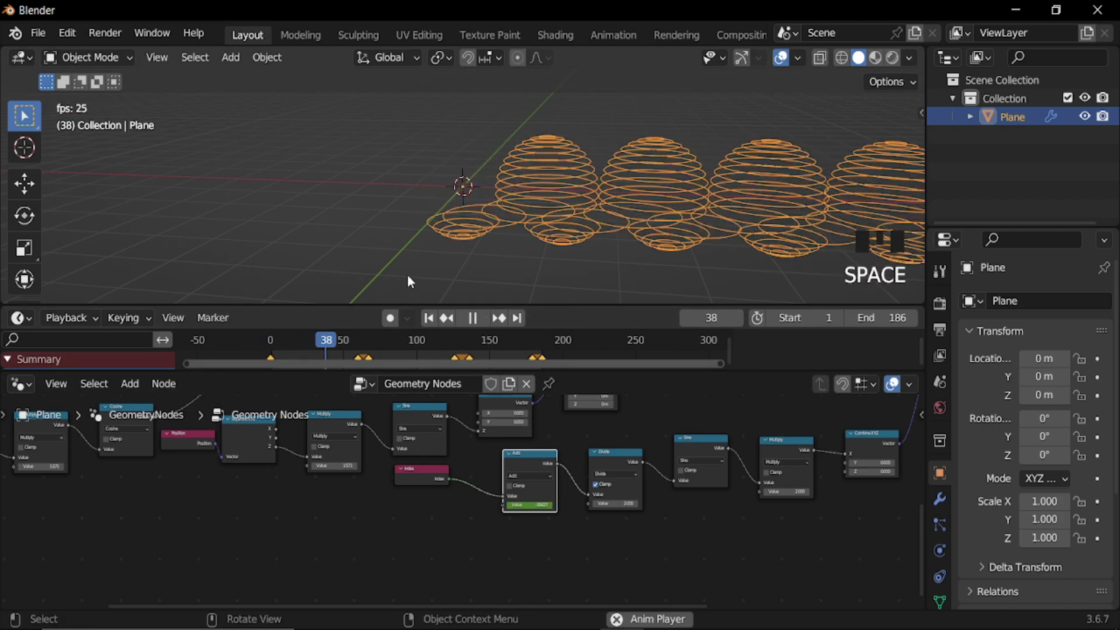
key(space)
key(space)
key(space)
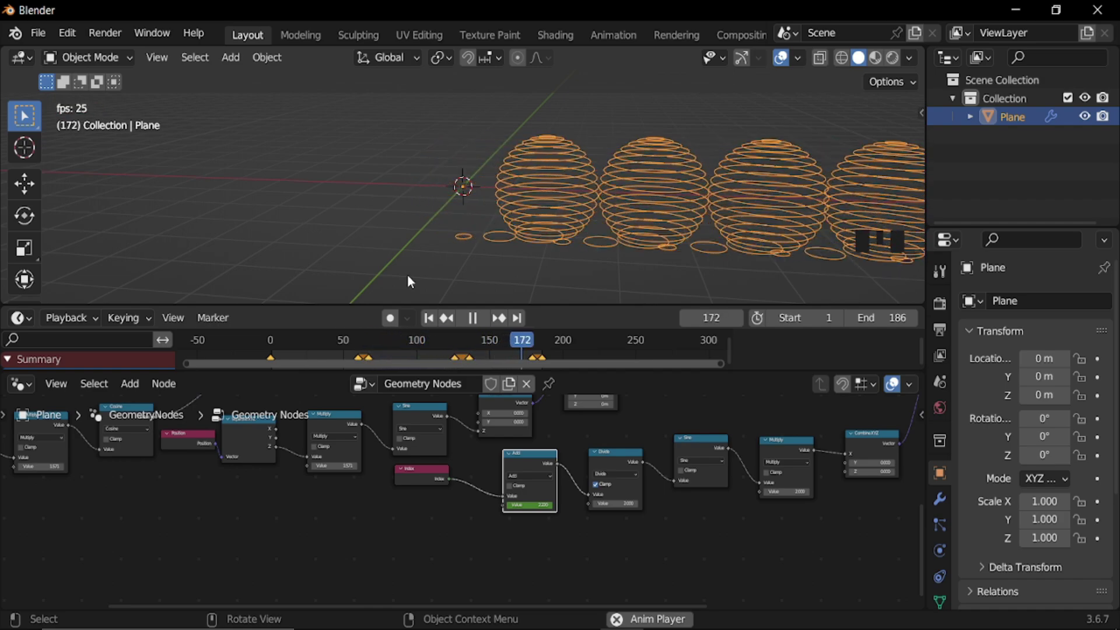
key(space)
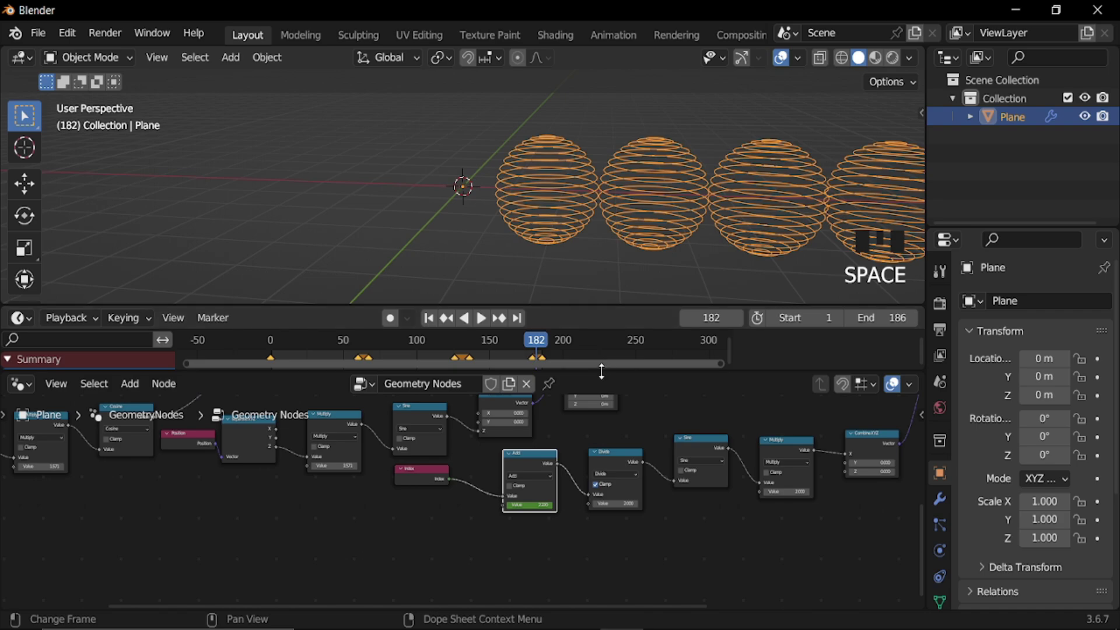
- Set the scene's end frame to 226
drag(601, 372, 587, 455)
ctrl+middle_drag(585, 431, 677, 329)
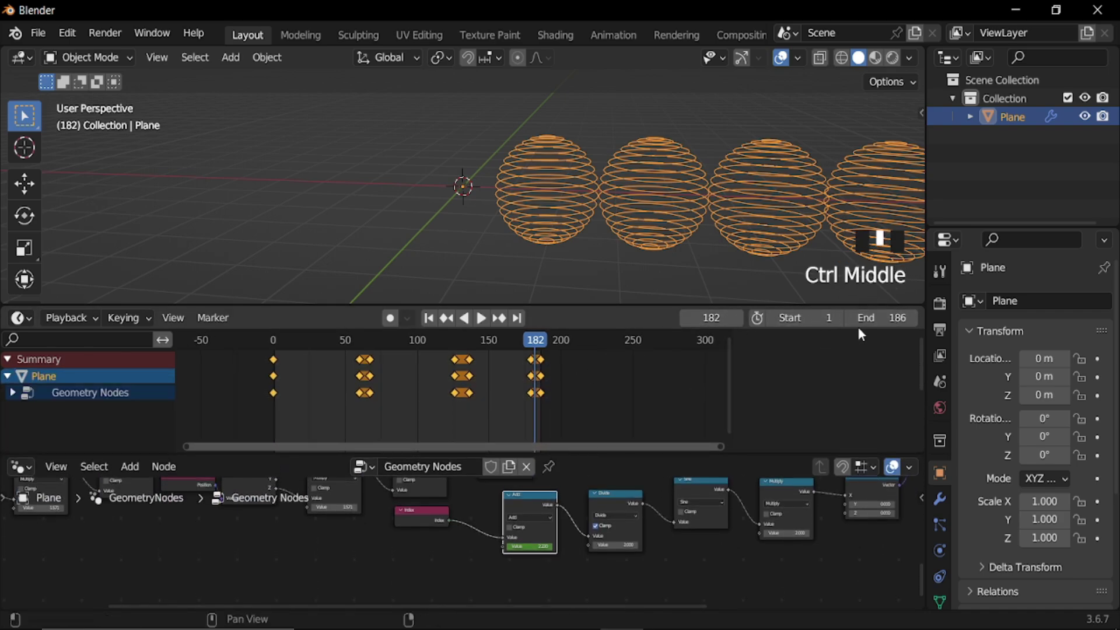
click(881, 320)
text(226)
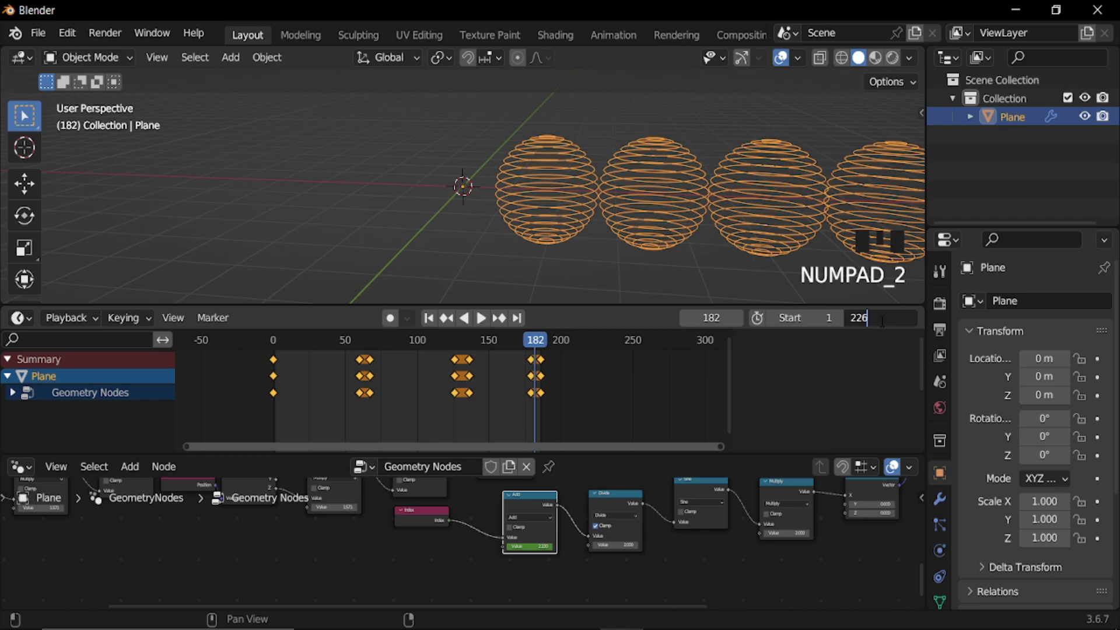
key(Return)
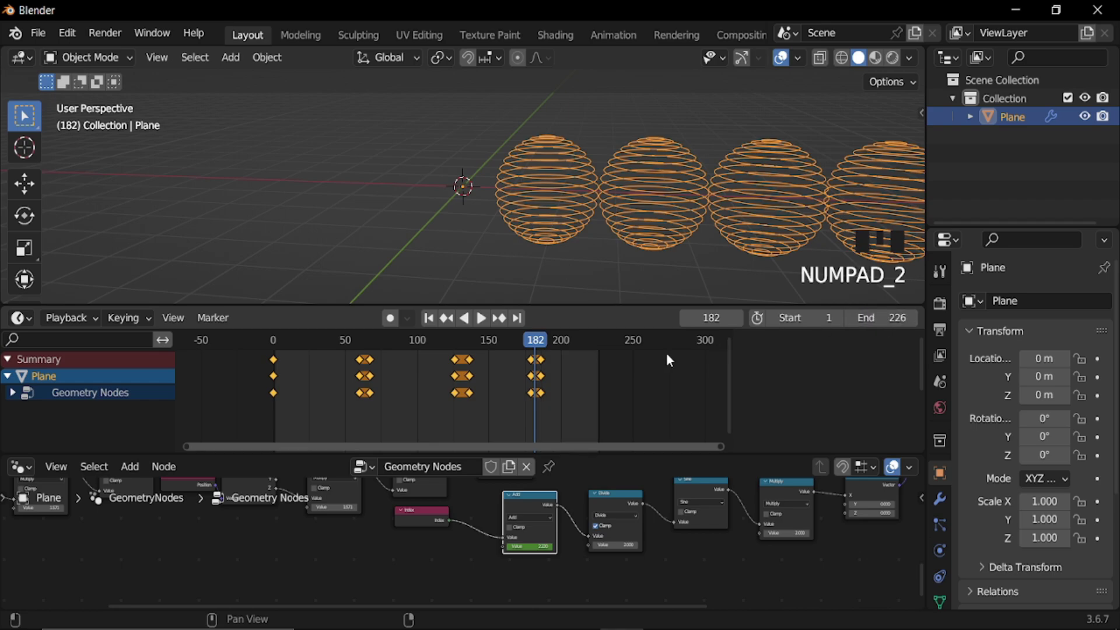
- Duplicate the keyframe pair at frames 126 and 136, place the copy starting at frame 217, and preview the animation
drag(484, 360, 446, 400)
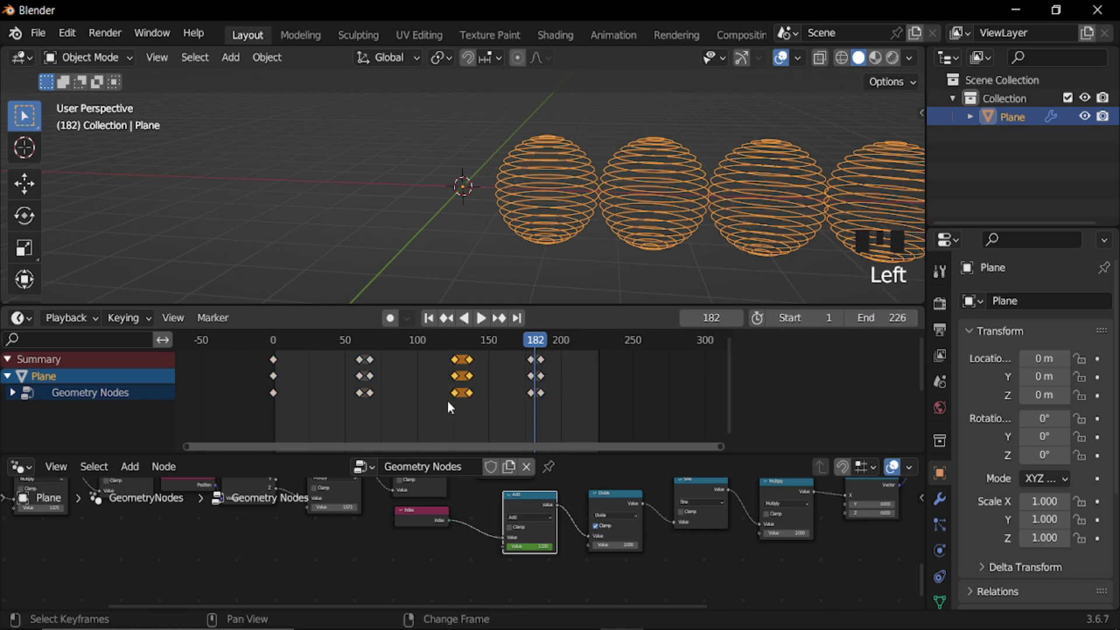
key(shift+d)
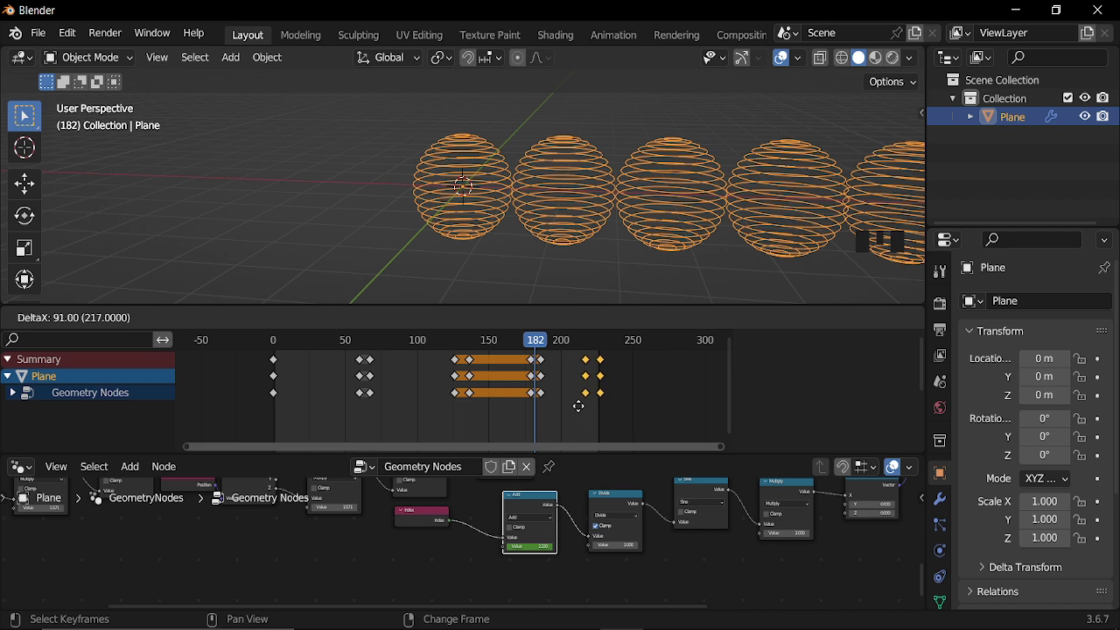
click(577, 405)
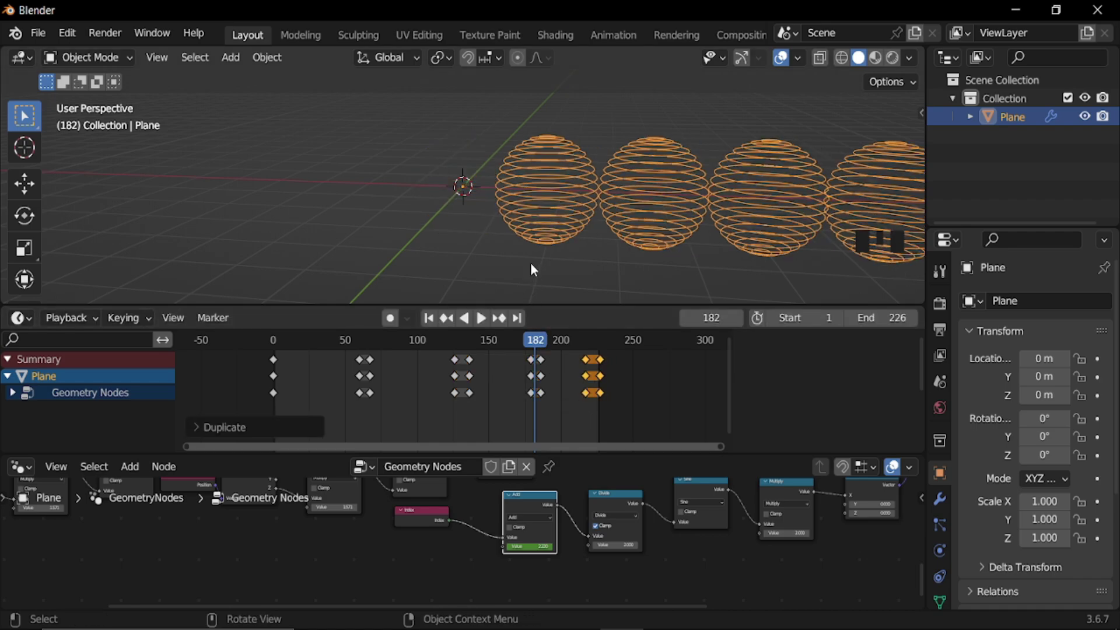
key(space)
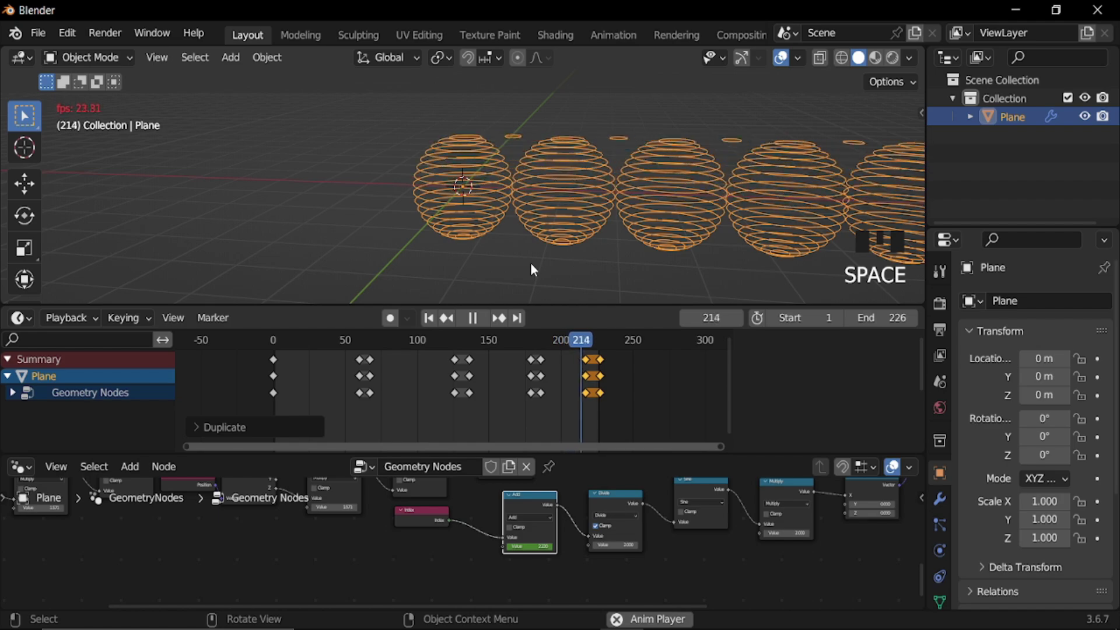
key(space)
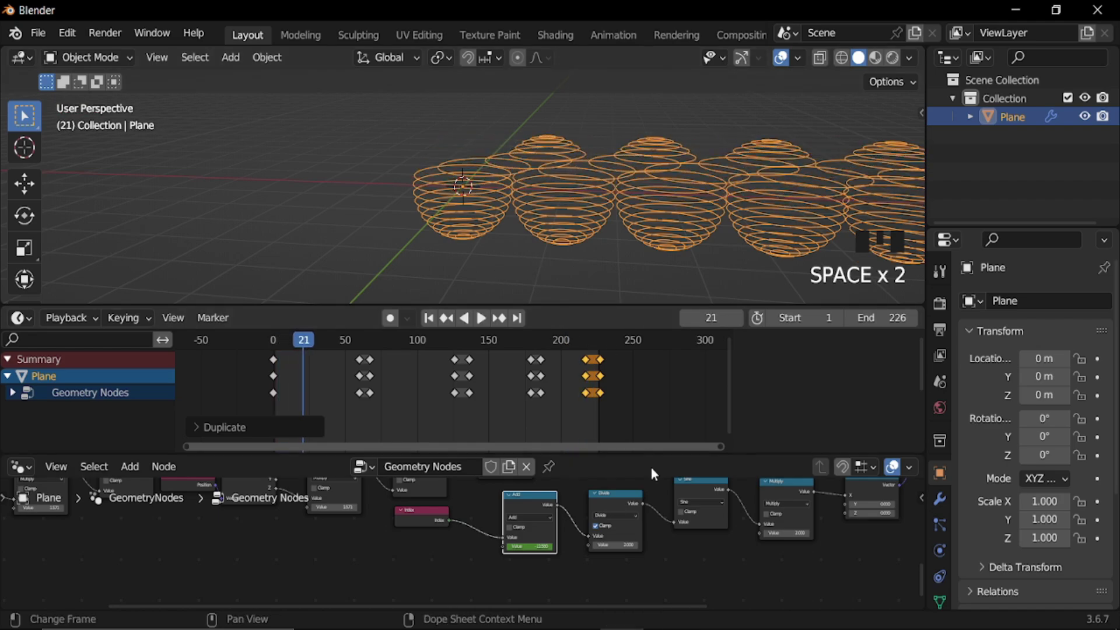
- Move Group Output further away and insert a Curve to Mesh node between Instance on Points and Group Output
drag(646, 449, 645, 346)
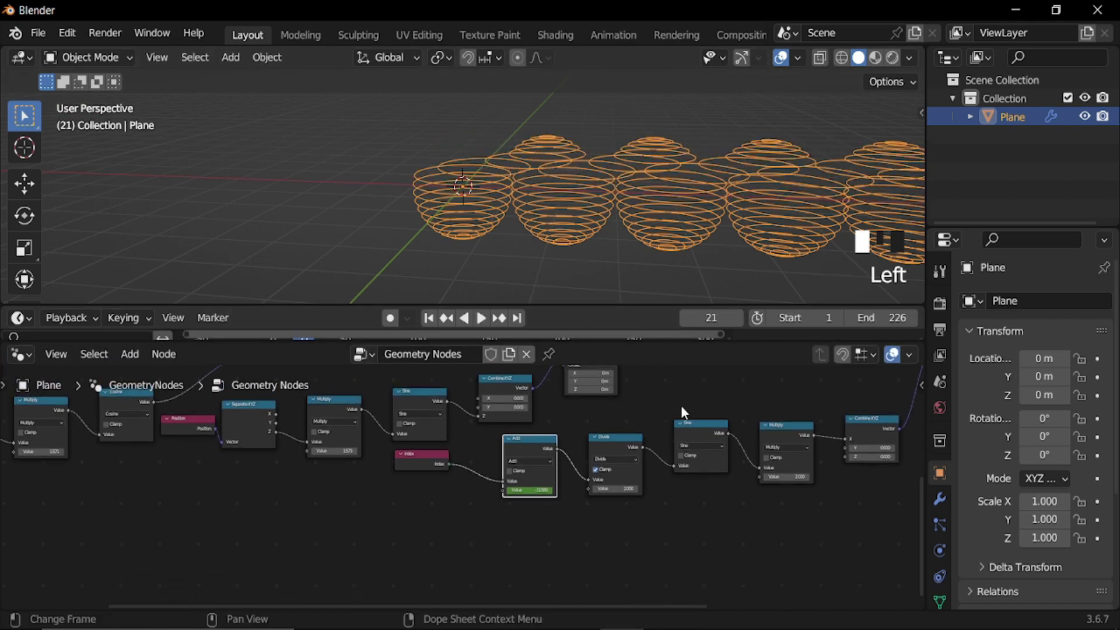
ctrl+middle_drag(682, 412, 385, 453)
drag(318, 432, 637, 470)
middle_drag(437, 527, 534, 502)
key(shift+a)
mouse_move(448, 371)
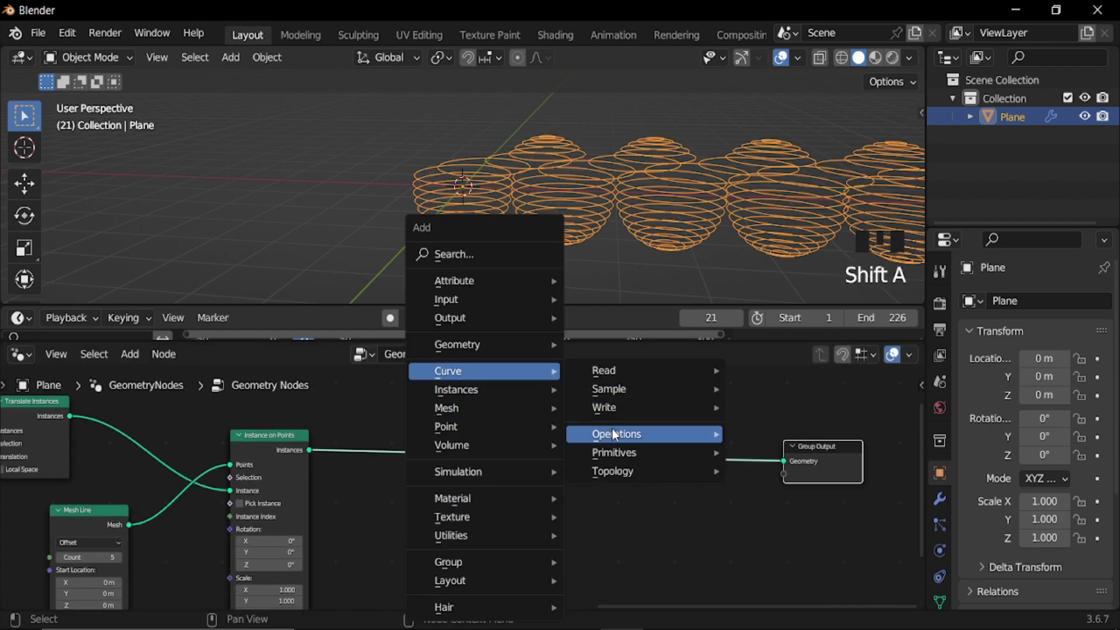
mouse_move(611, 432)
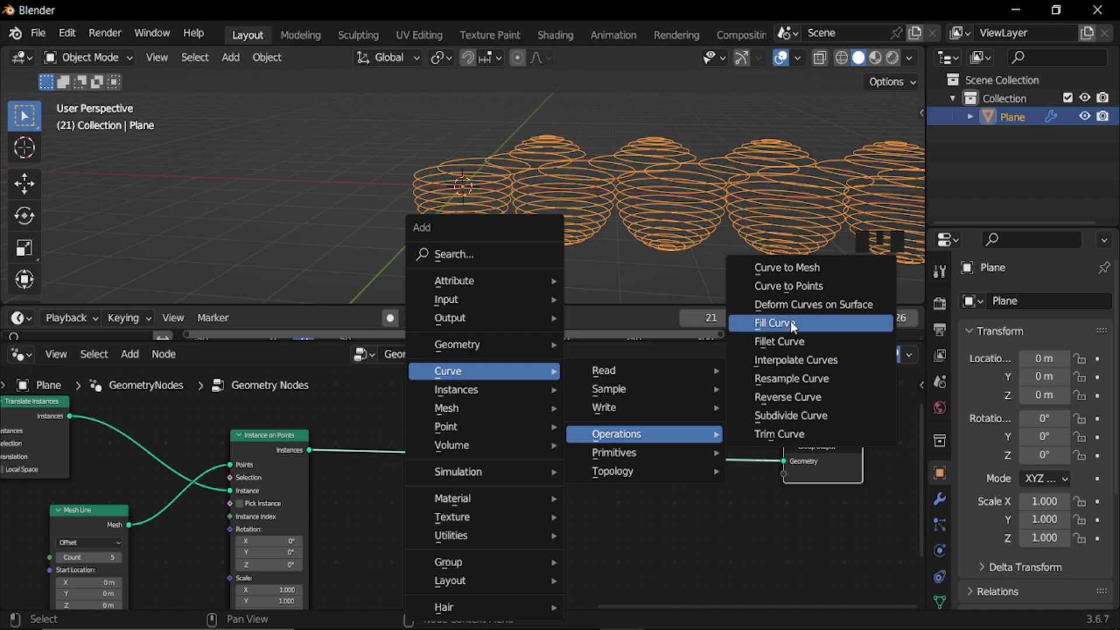
click(789, 277)
click(408, 450)
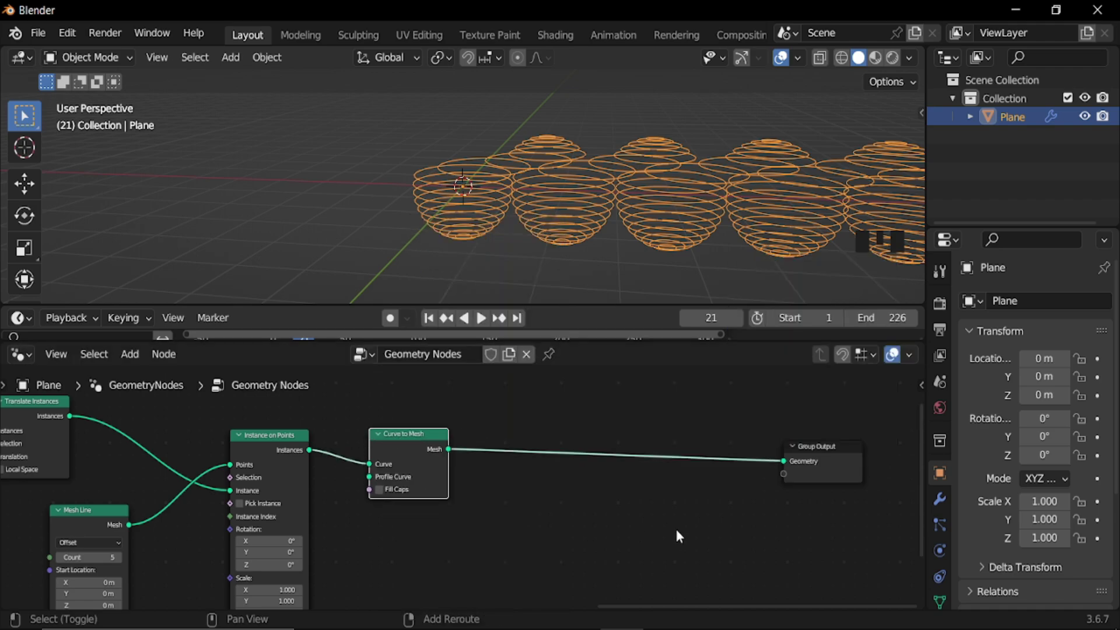
- Insert an Extrude Mesh node between Curve to Mesh and Group Output
key(shift+a)
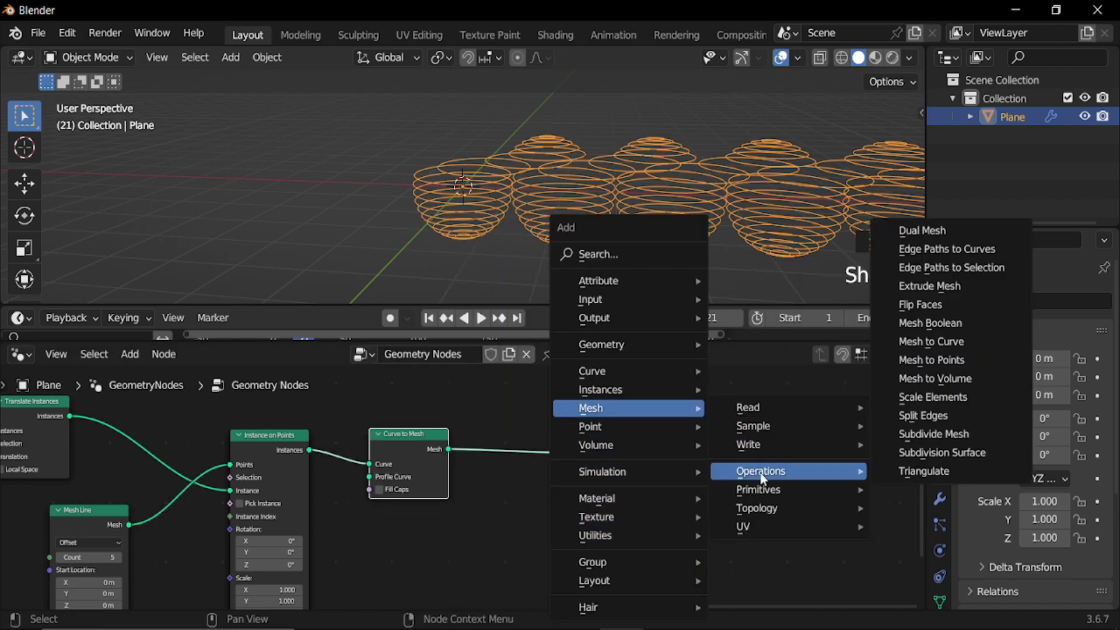
mouse_move(773, 479)
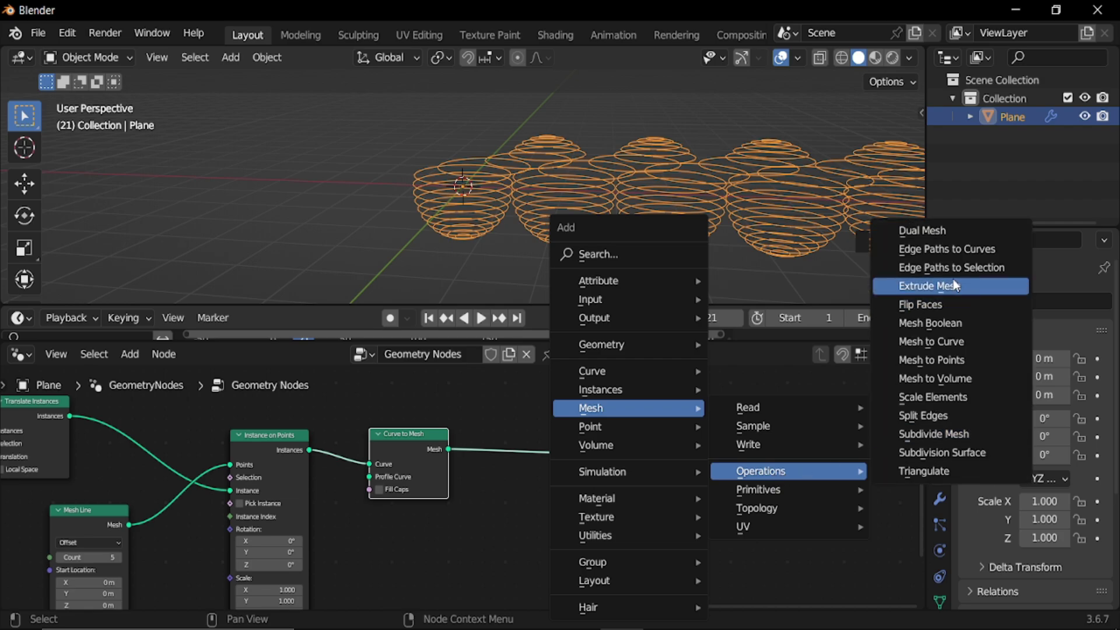
click(922, 282)
click(537, 416)
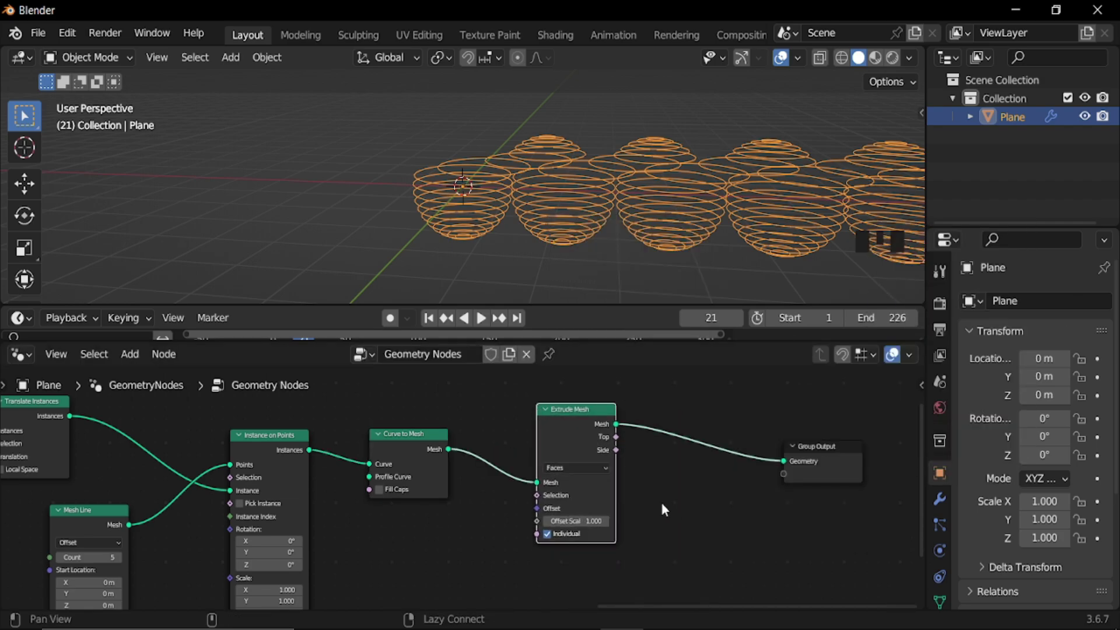
- Switch the Extrude Mesh node to Edges mode and set its offset scale to -1
ctrl+middle_drag(660, 500, 554, 431)
click(555, 432)
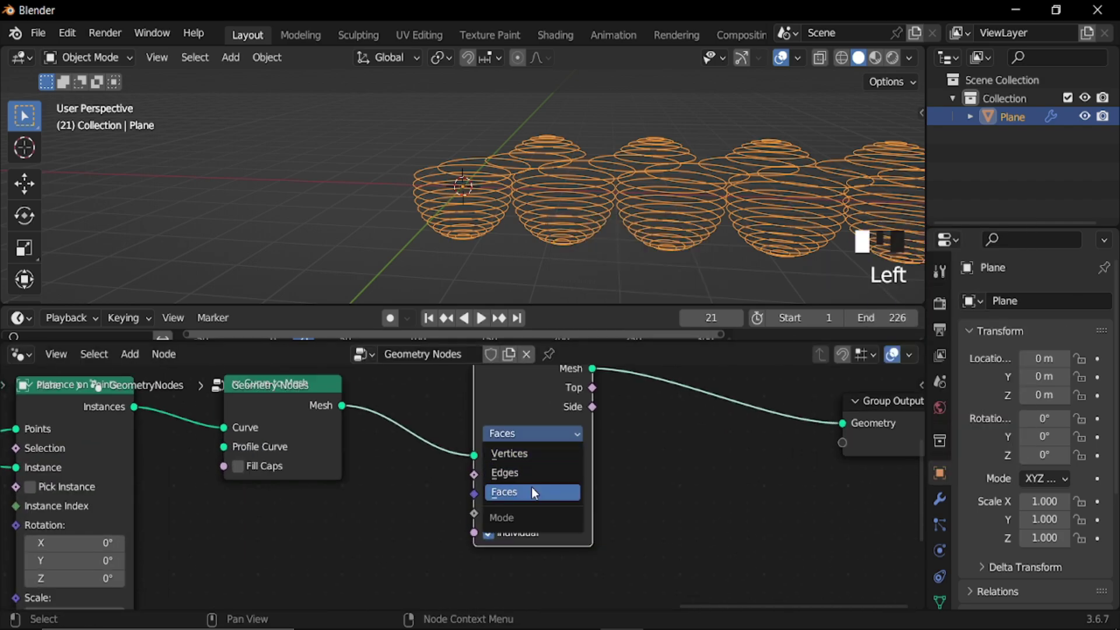
click(524, 474)
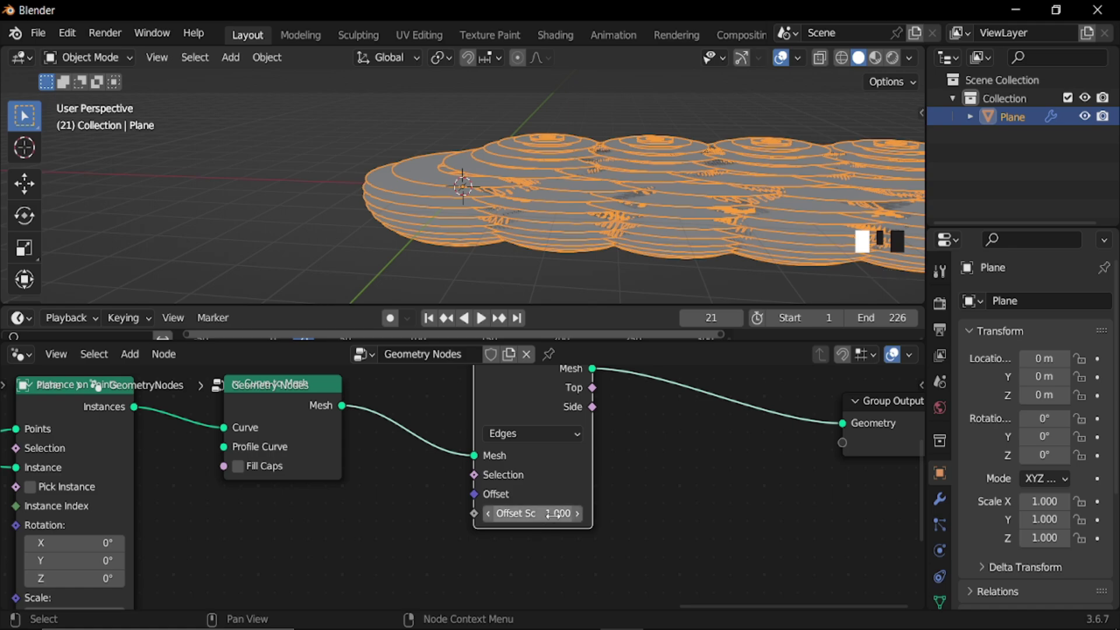
shift+drag(557, 515, 522, 514)
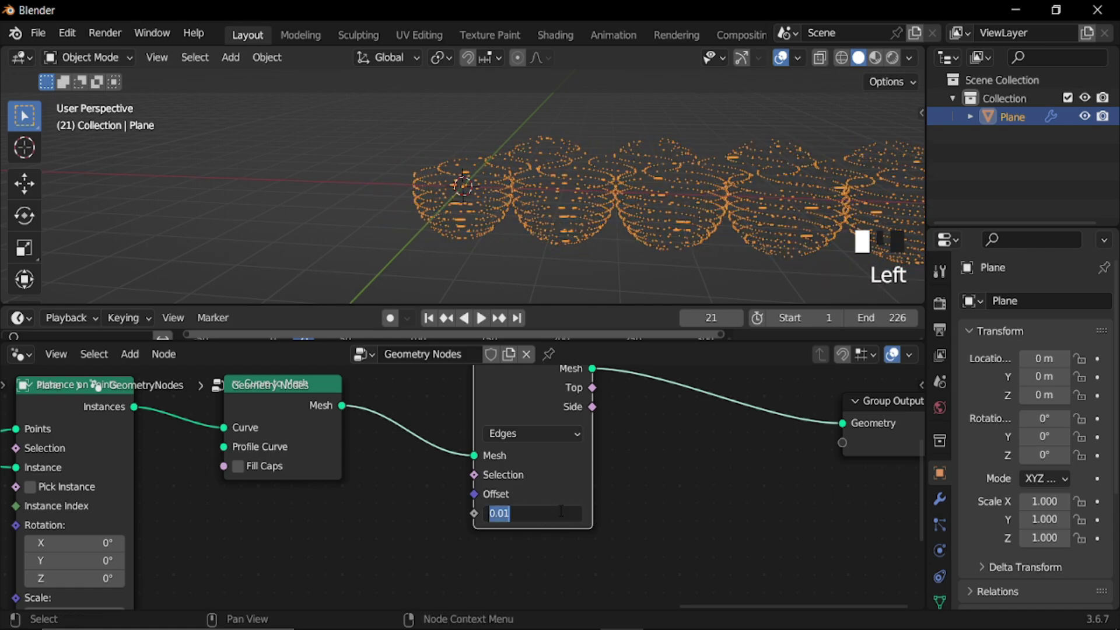
key(Return)
- Duplicate the Extrude Mesh node, insert the copy before Group Output, and switch it to Faces mode
ctrl+middle_drag(642, 490, 446, 550)
key(shift+d)
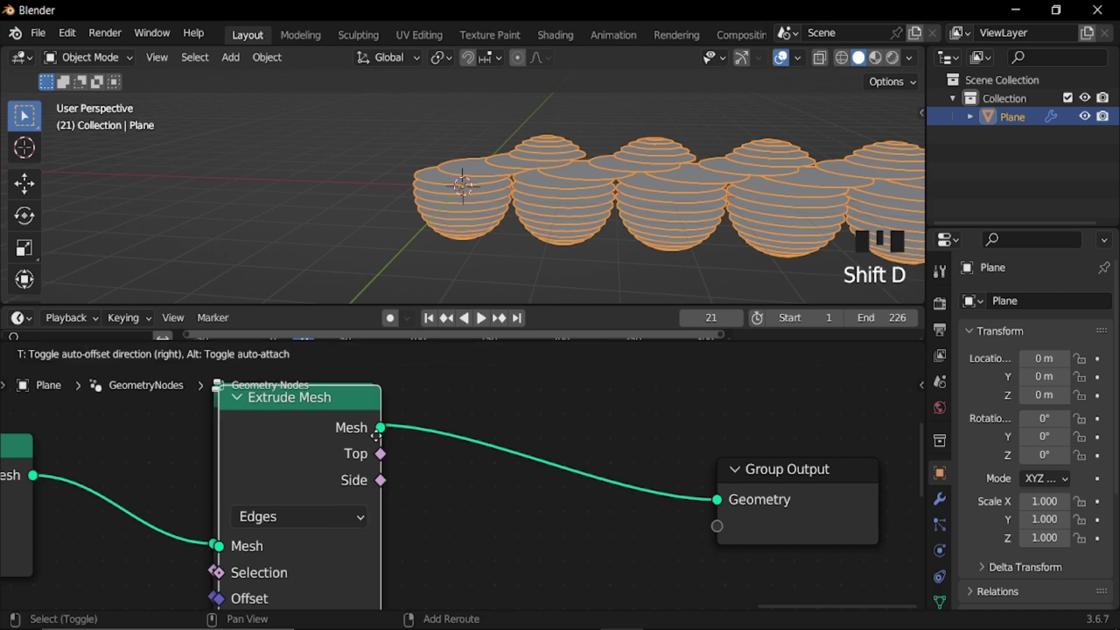
click(538, 468)
click(583, 515)
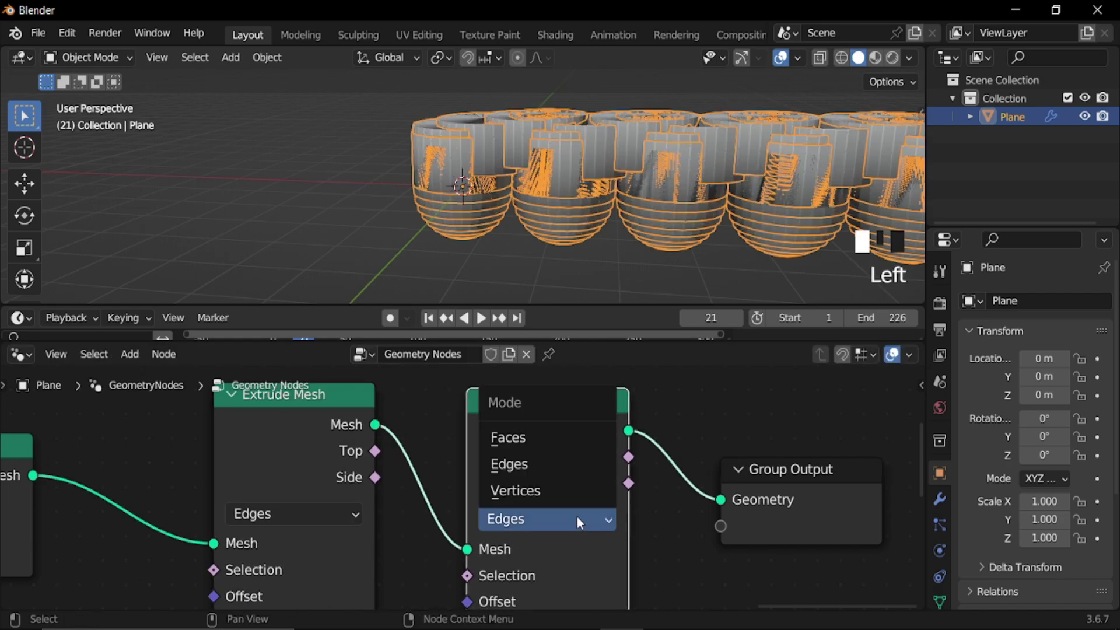
click(520, 438)
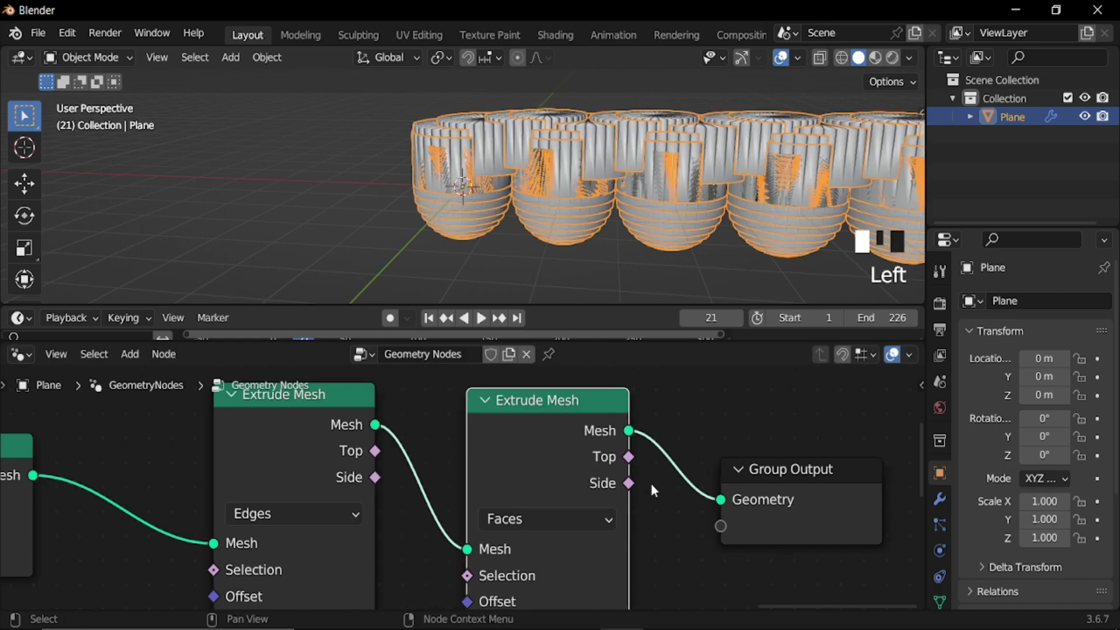
- Turn off Individual on the Faces extrude node and set its offset scale to 0.05
middle_drag(649, 481, 647, 392)
click(460, 512)
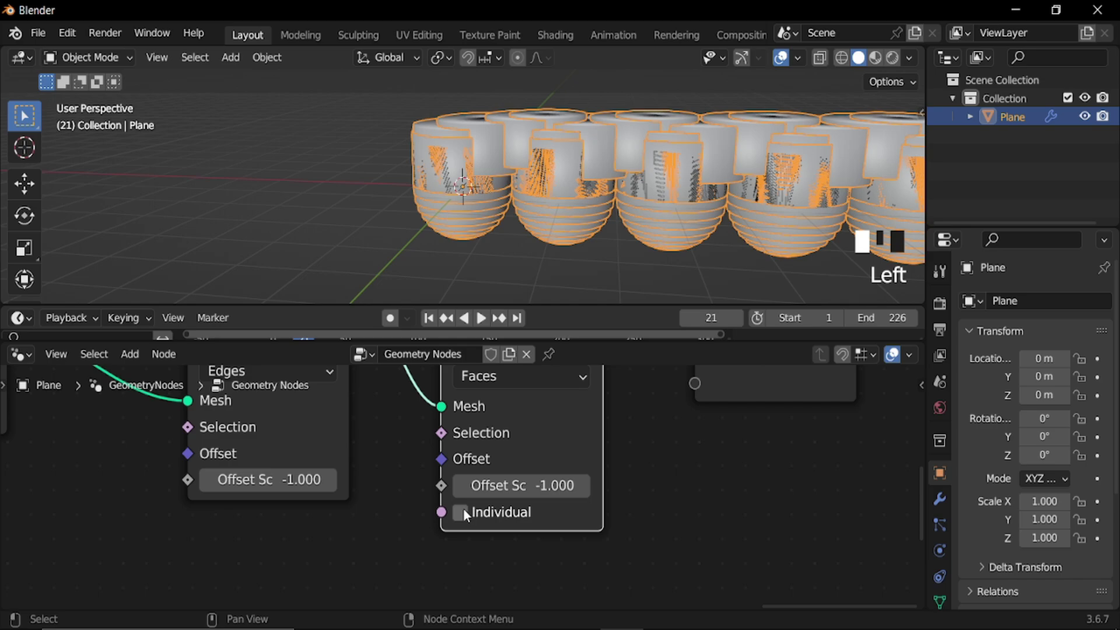
click(555, 478)
text(0.0)
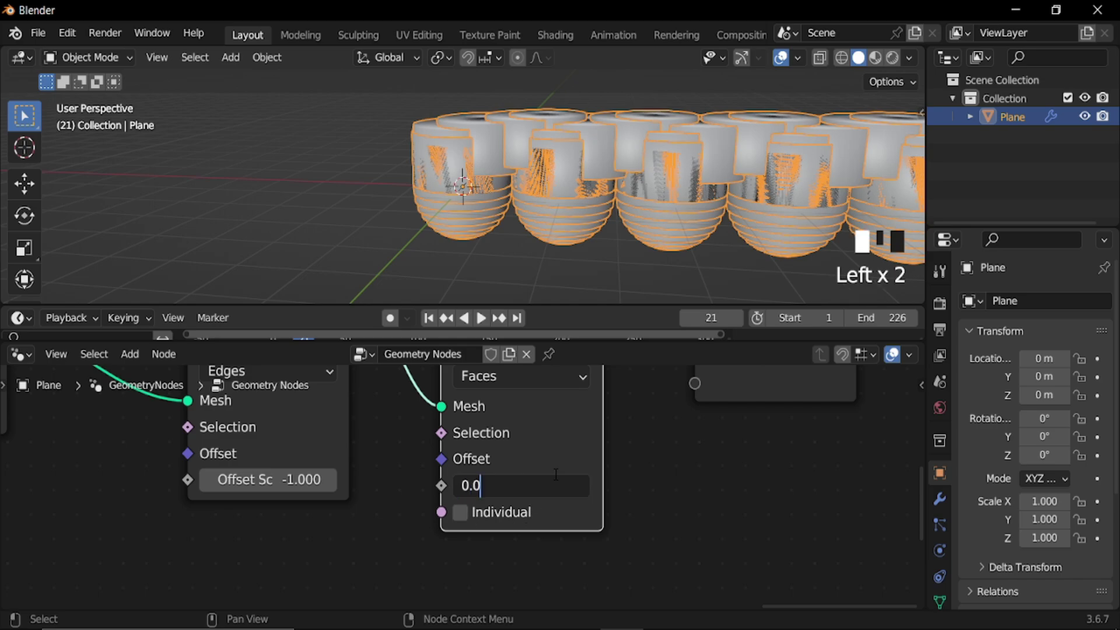
text(50)
key(Return)
- Increase the Faces extrude node's offset scale to 0.07 and then to 0.08
ctrl+middle_drag(590, 260, 613, 194)
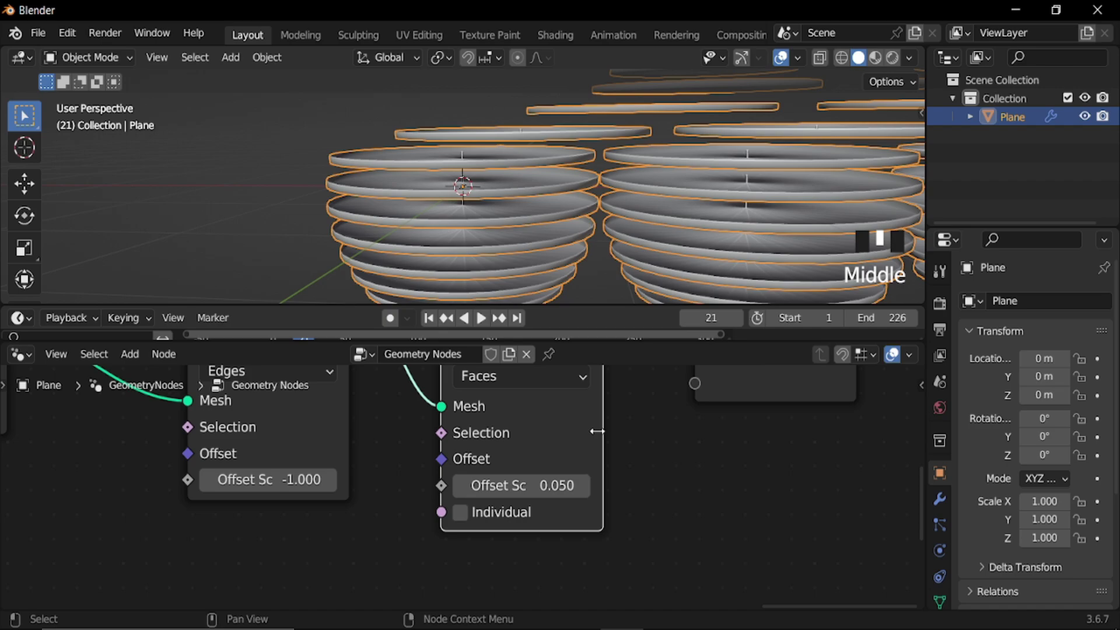
click(541, 486)
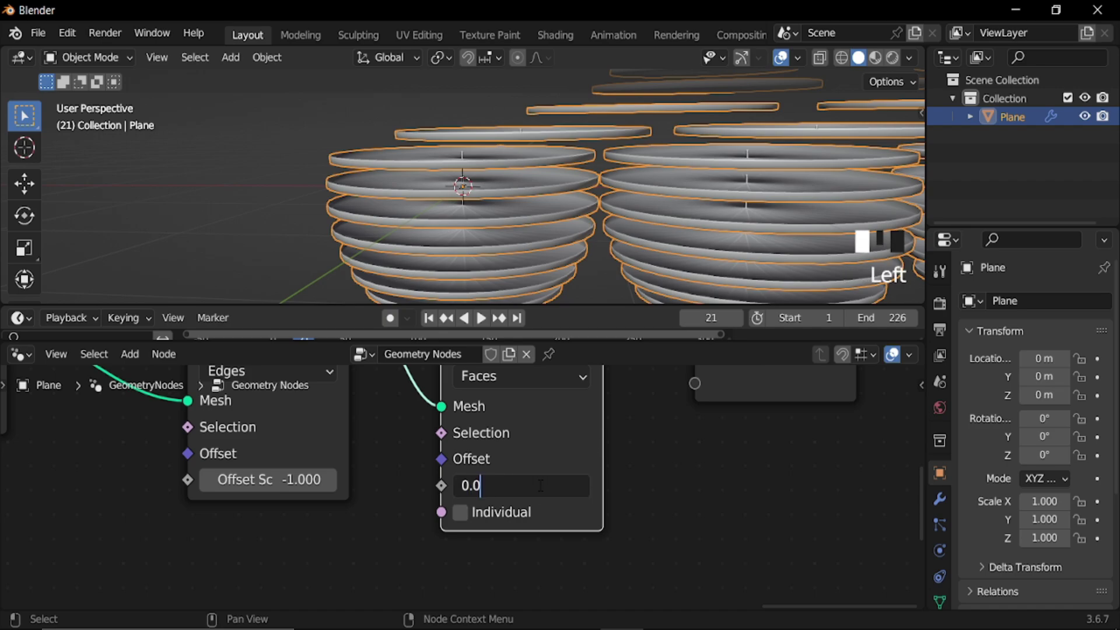
text(0.07)
key(Return)
click(540, 486)
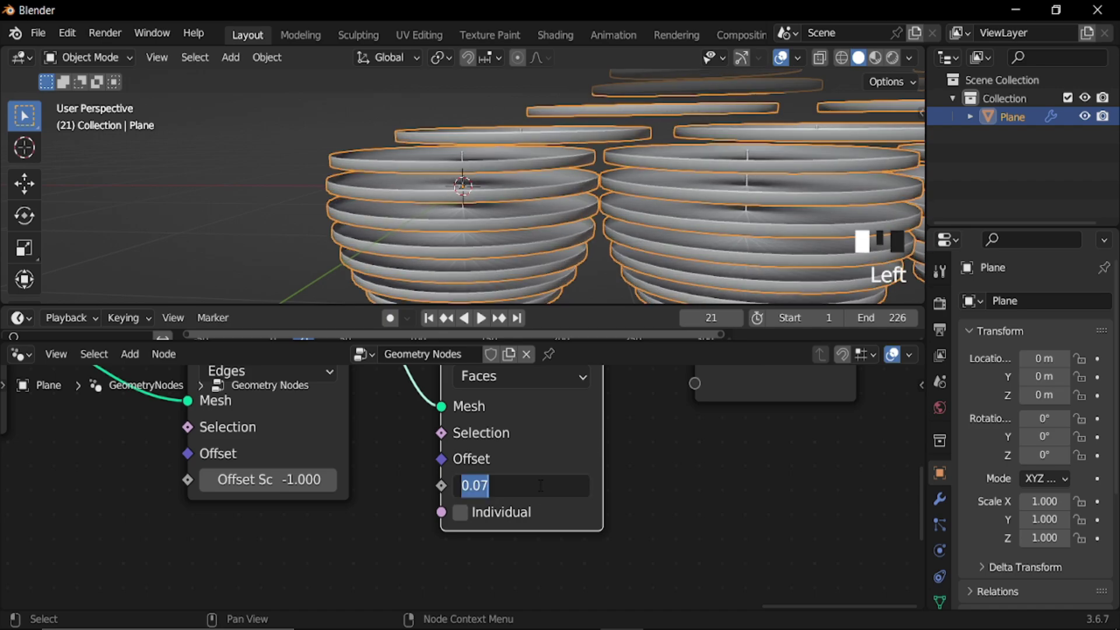
key(Return)
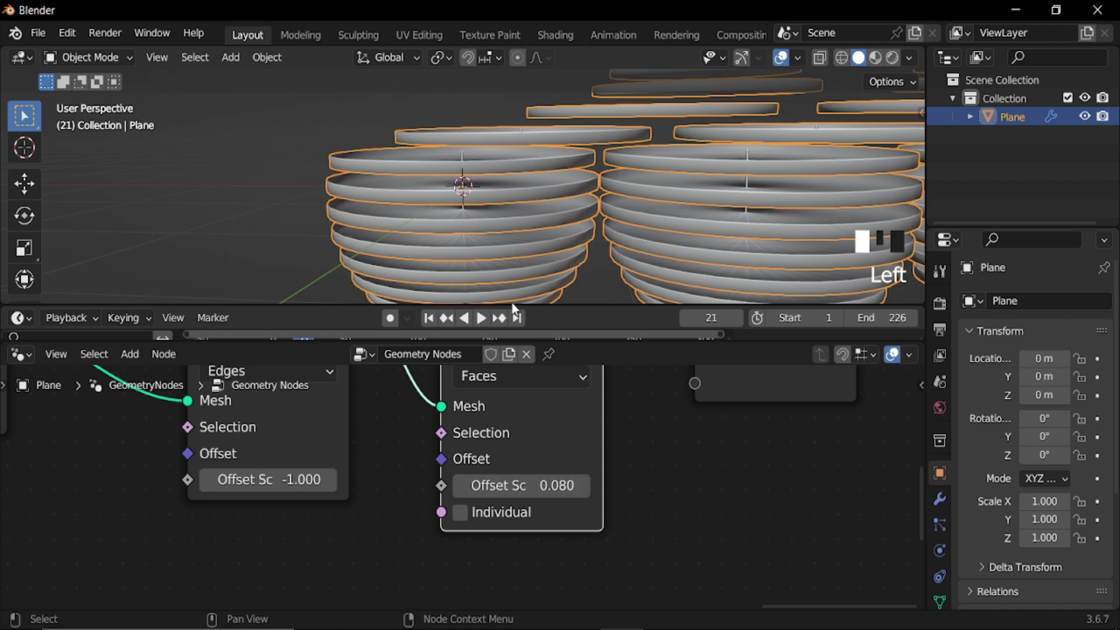
- Move Group Output further away and add an unconnected Flip Faces node beside the Faces extrude node
ctrl+middle_drag(585, 123, 587, 165)
middle_drag(586, 165, 597, 303)
ctrl+middle_drag(578, 425, 568, 486)
middle_drag(670, 411, 521, 470)
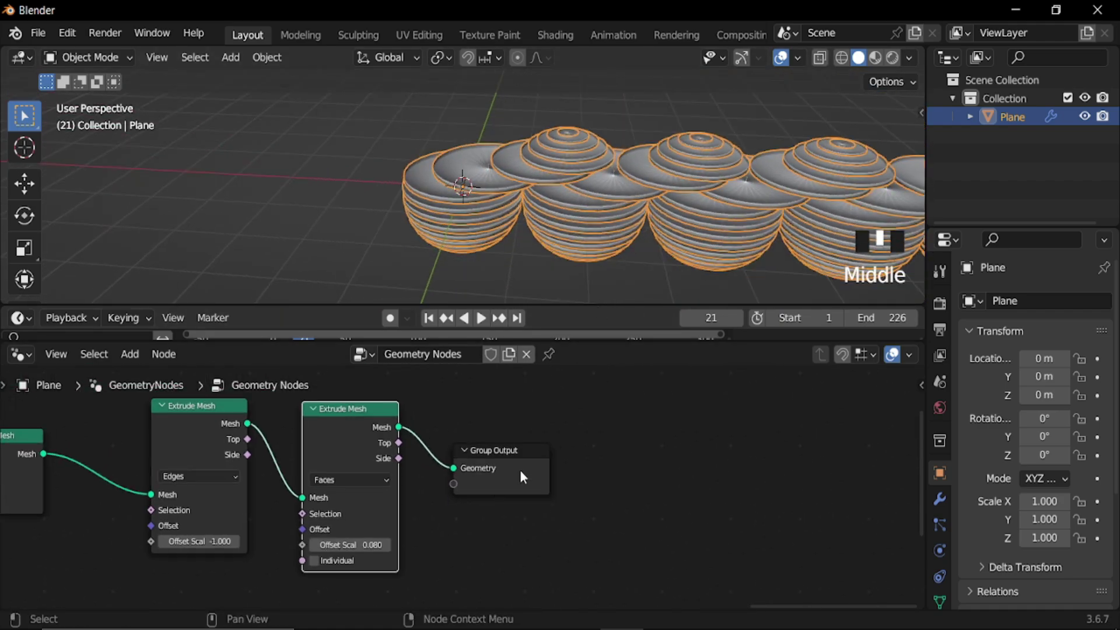
drag(521, 470, 716, 423)
middle_drag(620, 240, 562, 279)
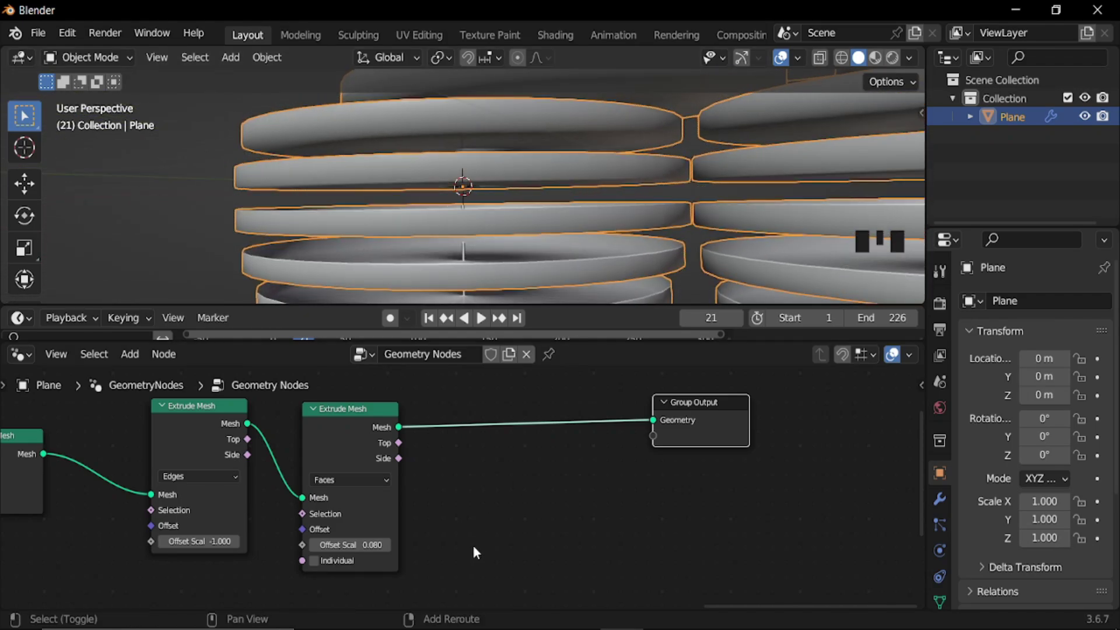
key(shift+a)
click(401, 257)
text(fl)
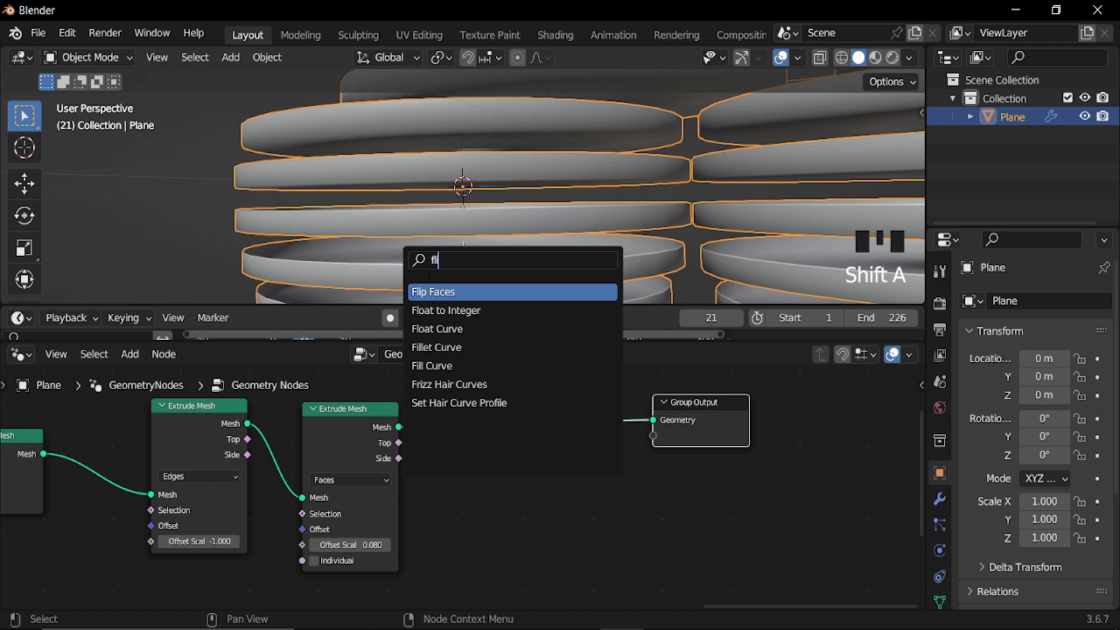
key(Return)
click(464, 525)
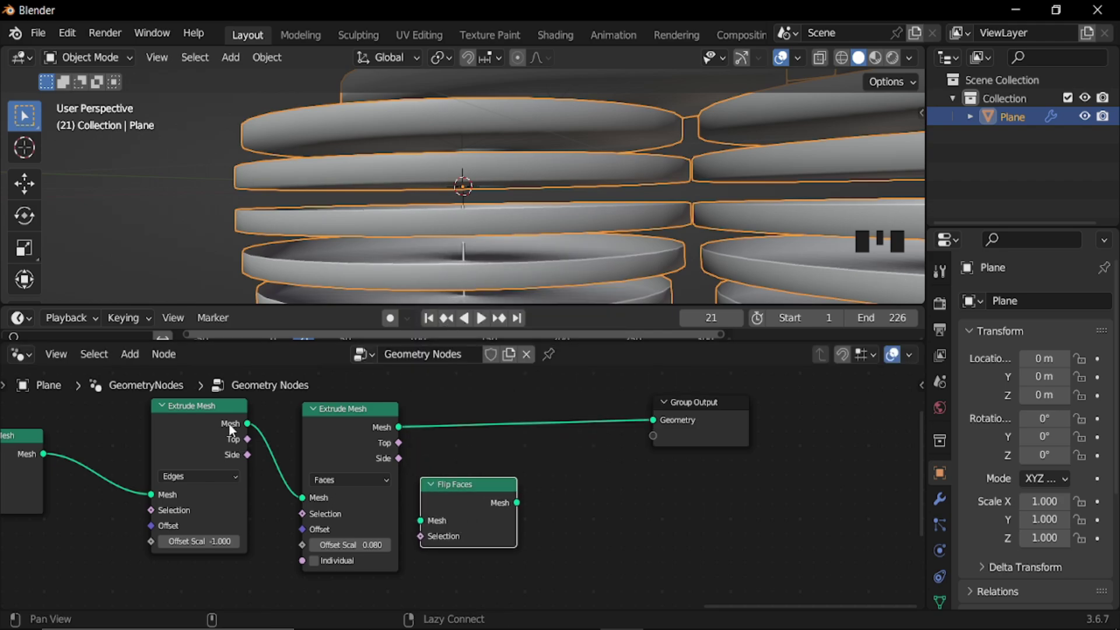
- Connect the Edges extrude mesh to Flip Faces and combine it with the Faces extrude mesh through an expanded Join Geometry node before Group Output
alt+right_drag(232, 430, 510, 522)
ctrl+shift+right_drag(369, 424, 480, 496)
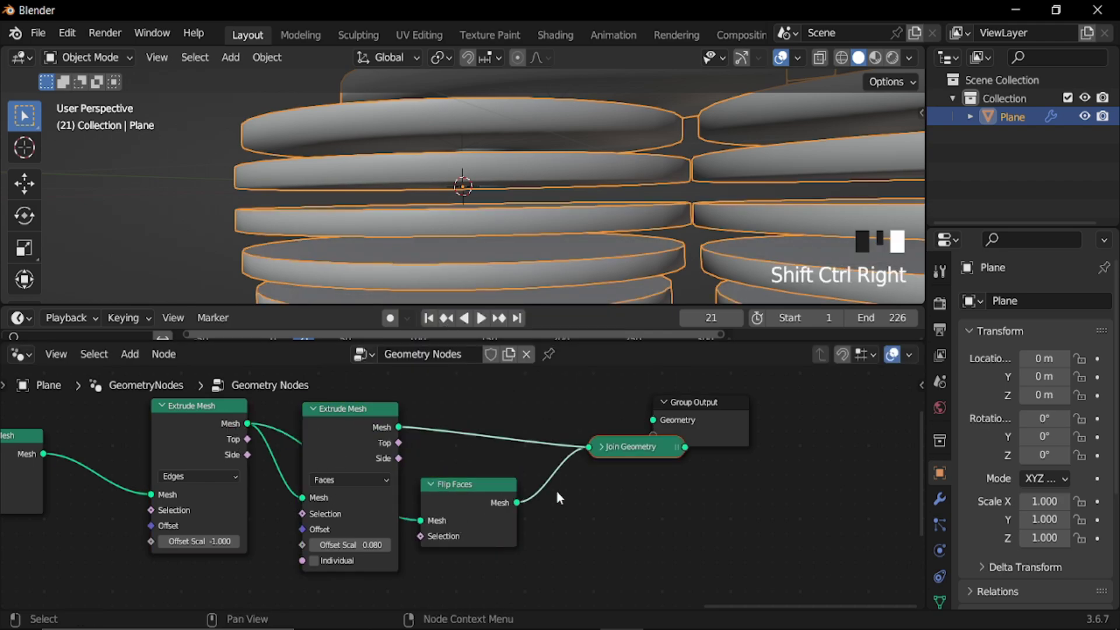
middle_drag(619, 492, 453, 513)
drag(555, 446, 729, 461)
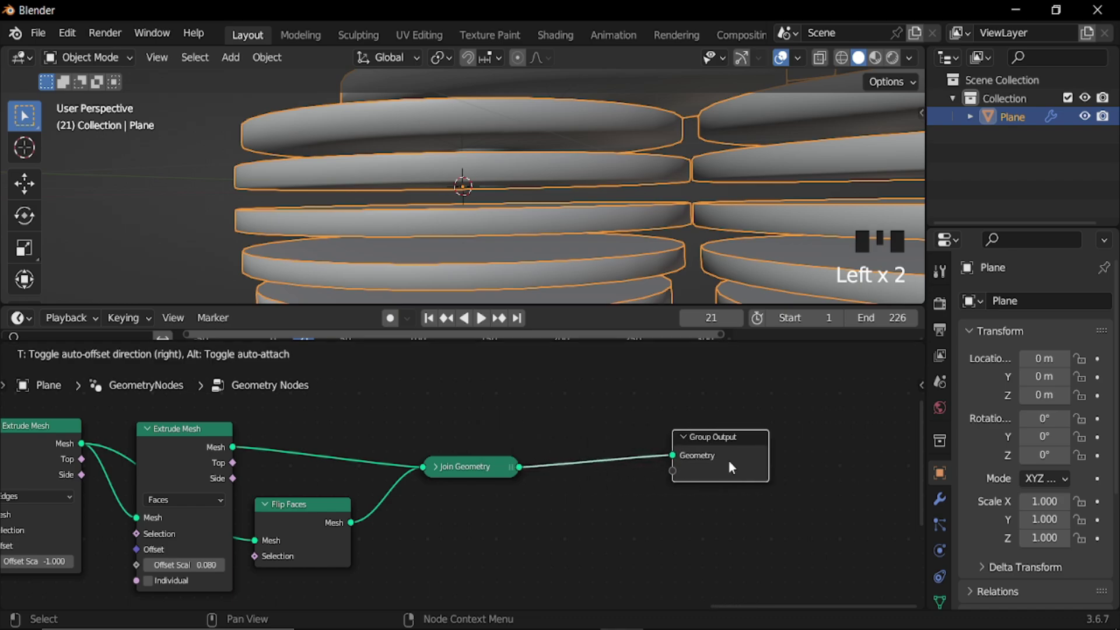
click(438, 467)
- Make room before Group Output and insert a Subdivision Surface node after Join Geometry
middle_drag(534, 505, 515, 478)
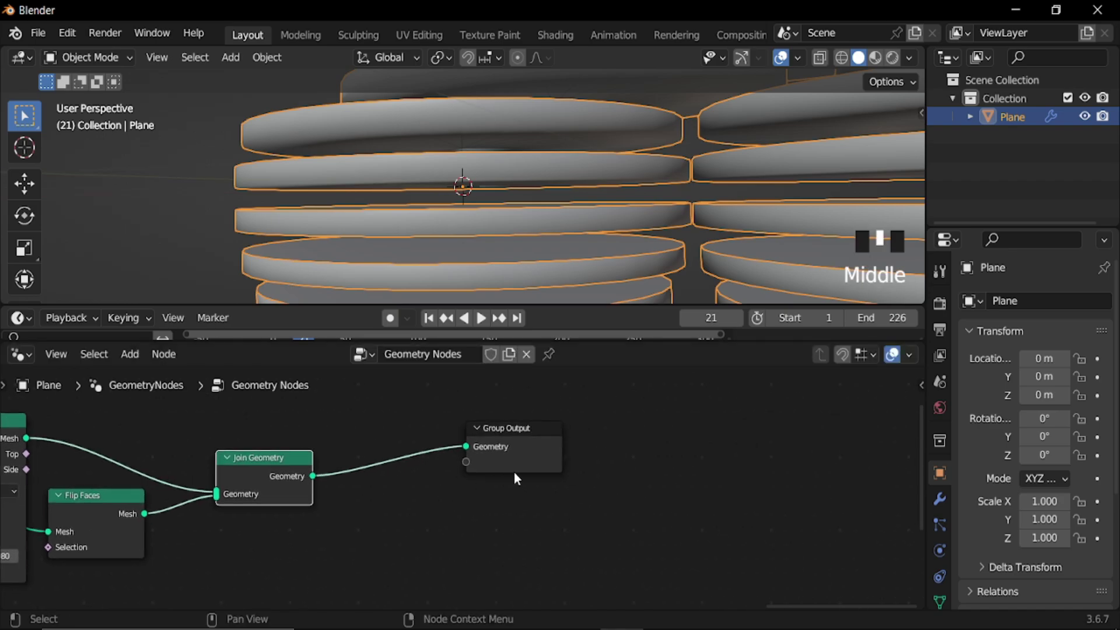
drag(525, 464, 721, 457)
key(shift+a)
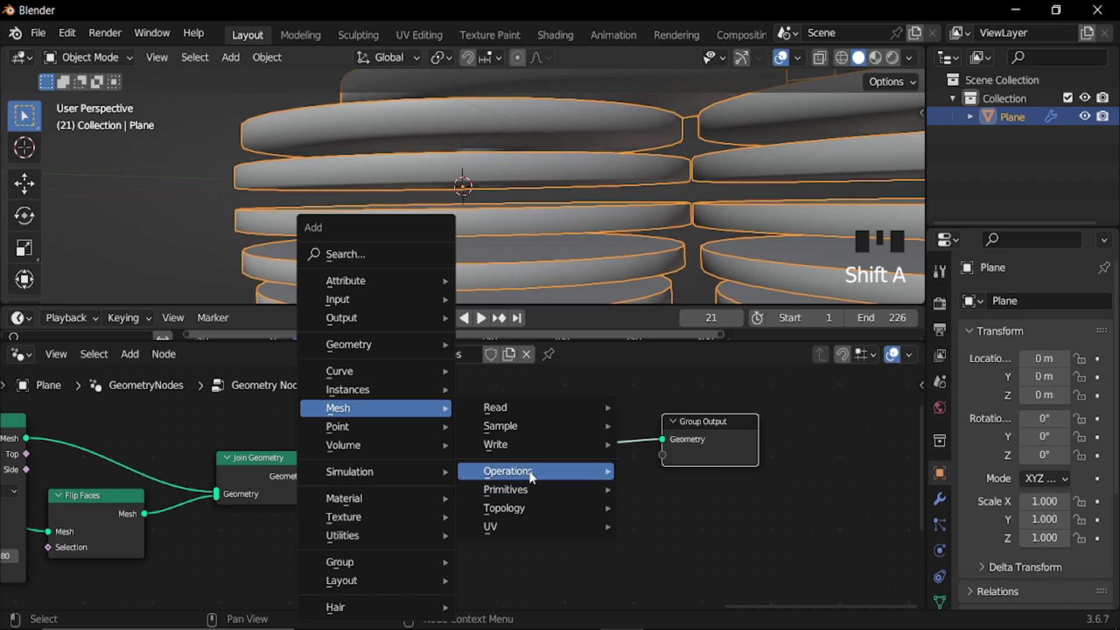
mouse_move(534, 470)
click(676, 454)
click(461, 435)
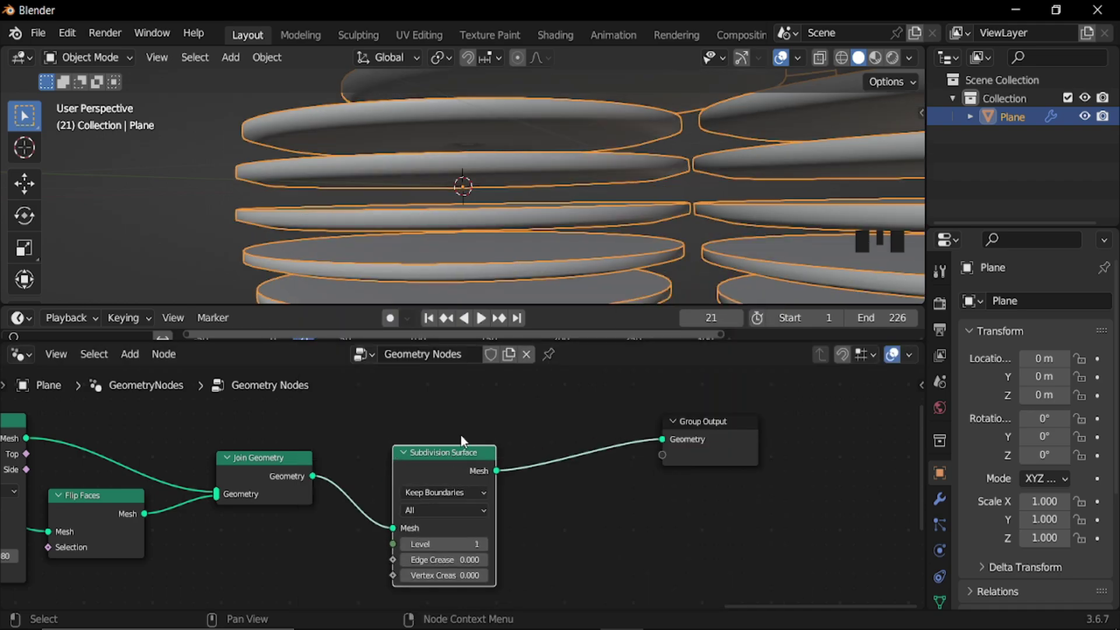
- Set the Subdivision Surface node's edge crease to about 0.278
ctrl+middle_drag(522, 212, 518, 231)
middle_drag(514, 216, 500, 230)
middle_drag(531, 520, 546, 406)
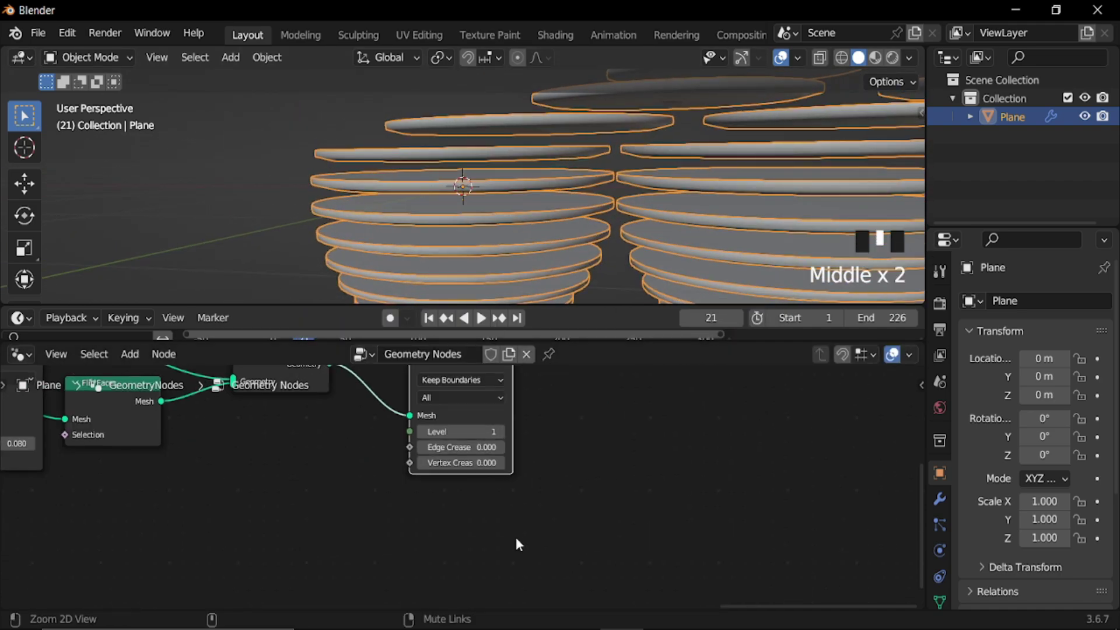
ctrl+middle_drag(516, 537, 490, 478)
drag(432, 439, 463, 440)
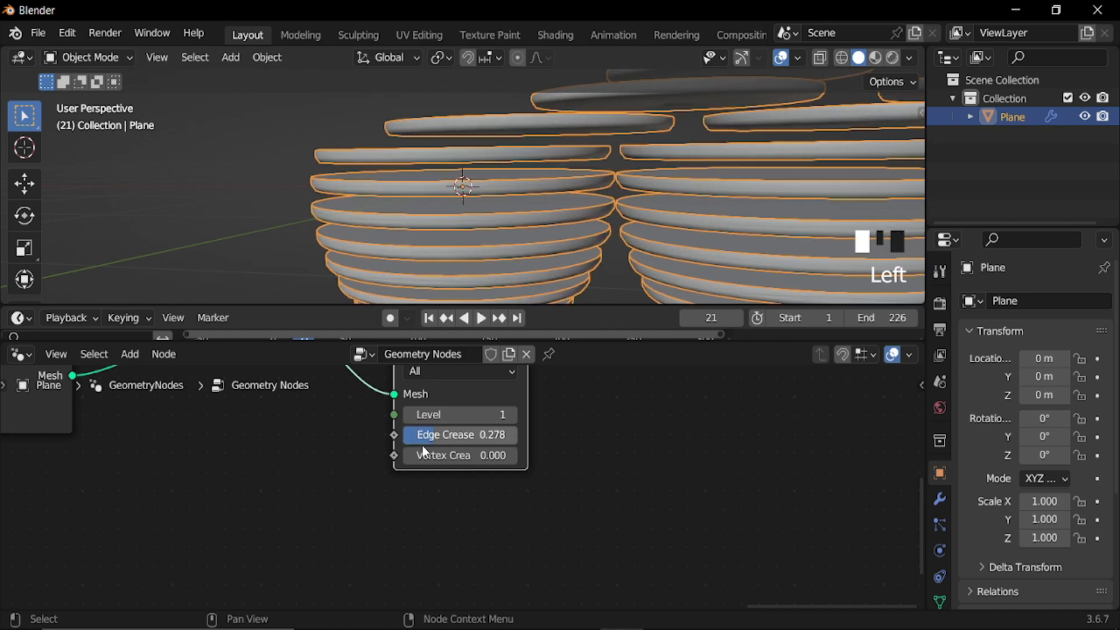
- Raise the Faces extrude node's offset scale to 0.09 and then to 0.1
middle_drag(167, 496, 752, 491)
click(460, 425)
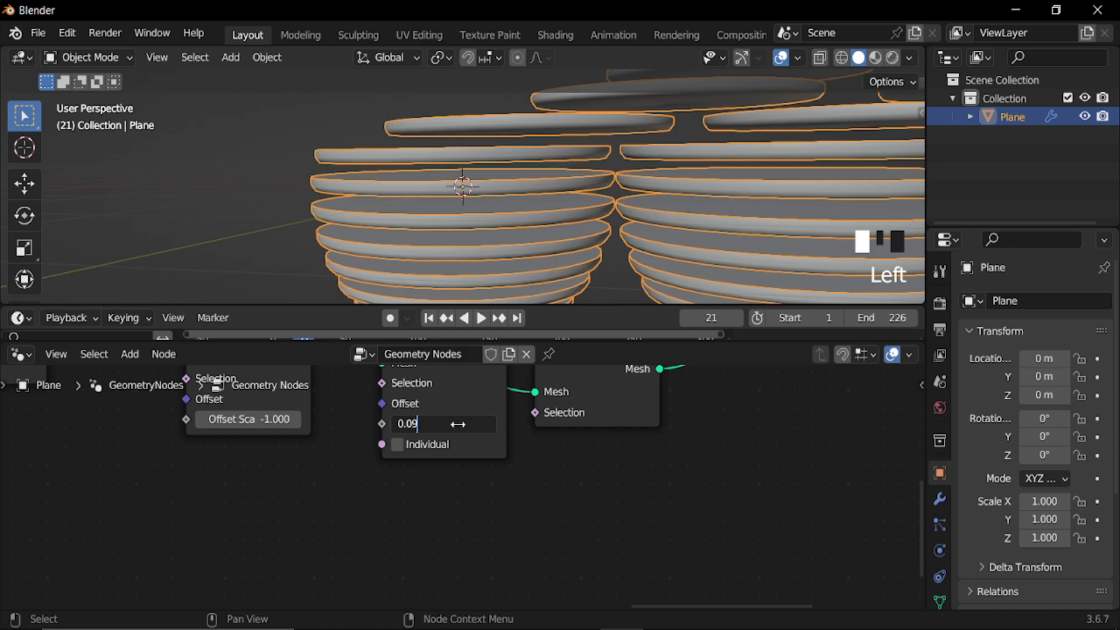
text(0.09)
key(Return)
click(460, 424)
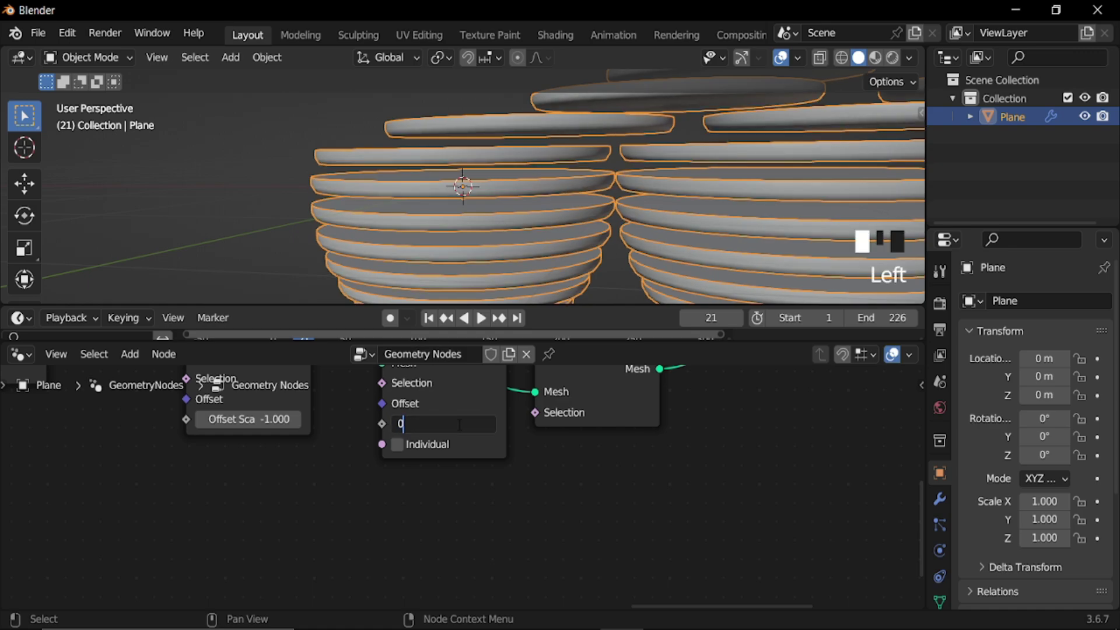
key(Return)
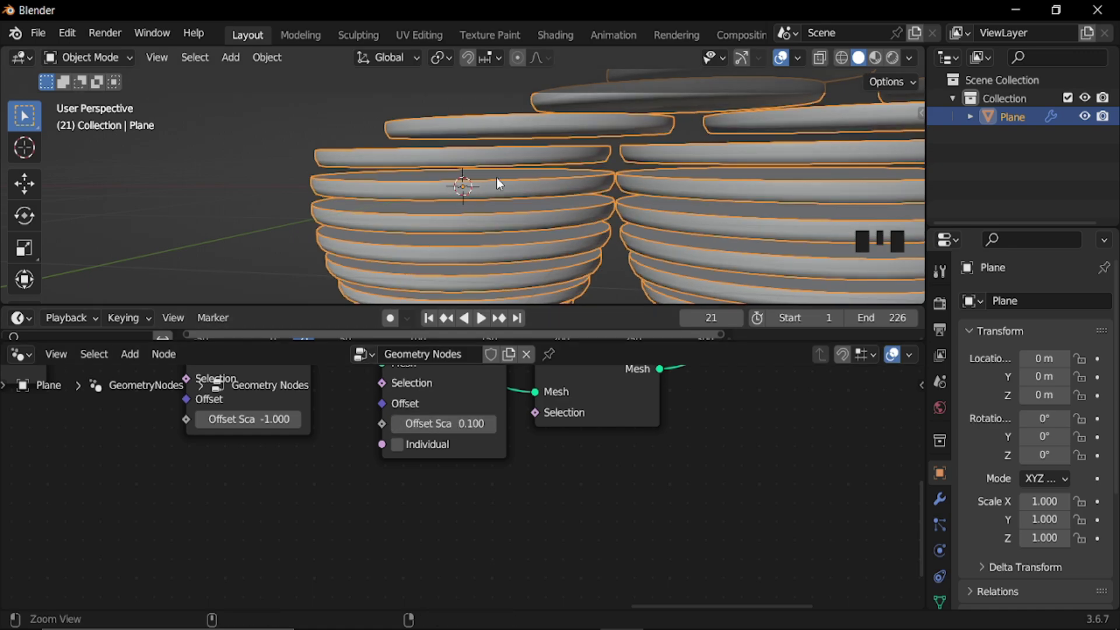
- Set the Faces extrude node's offset scale to 0.15 to thicken the discs
ctrl+middle_drag(496, 177, 537, 175)
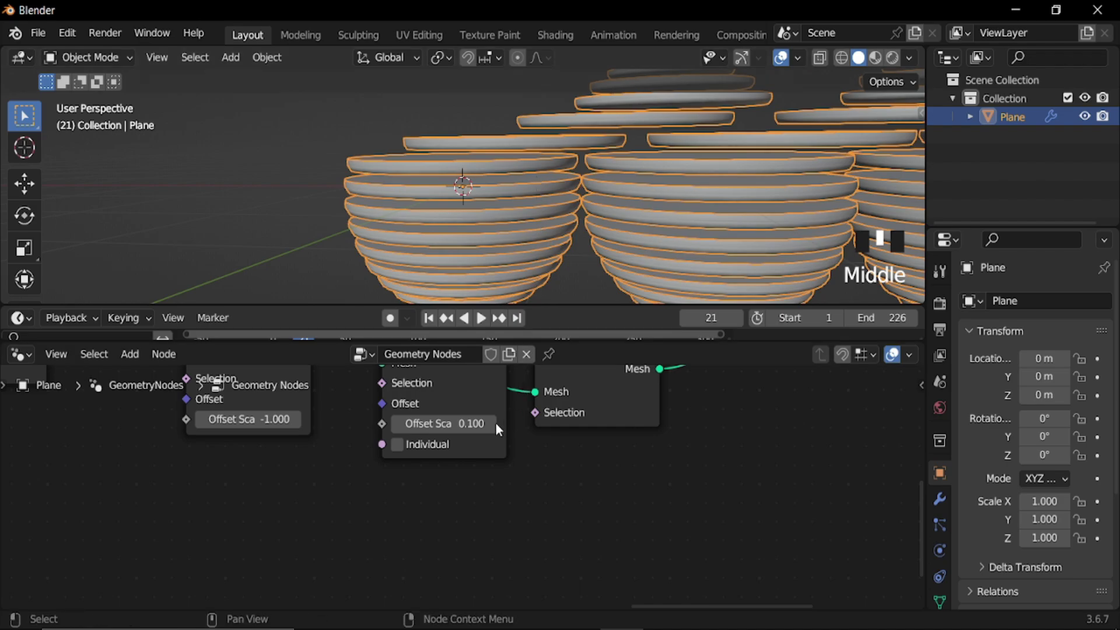
click(460, 423)
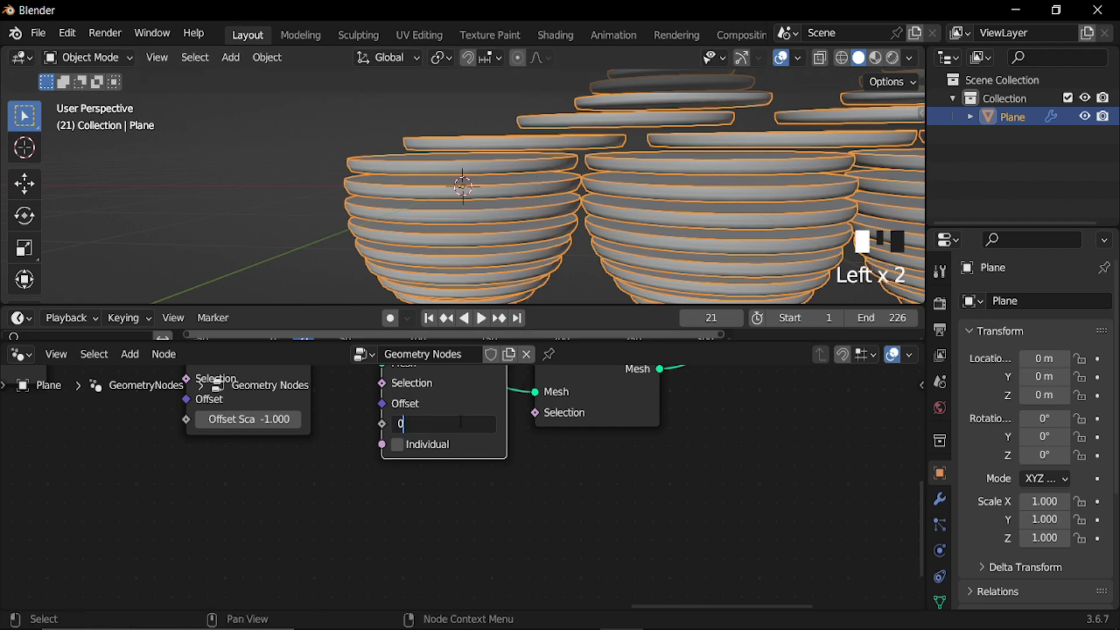
key(Return)
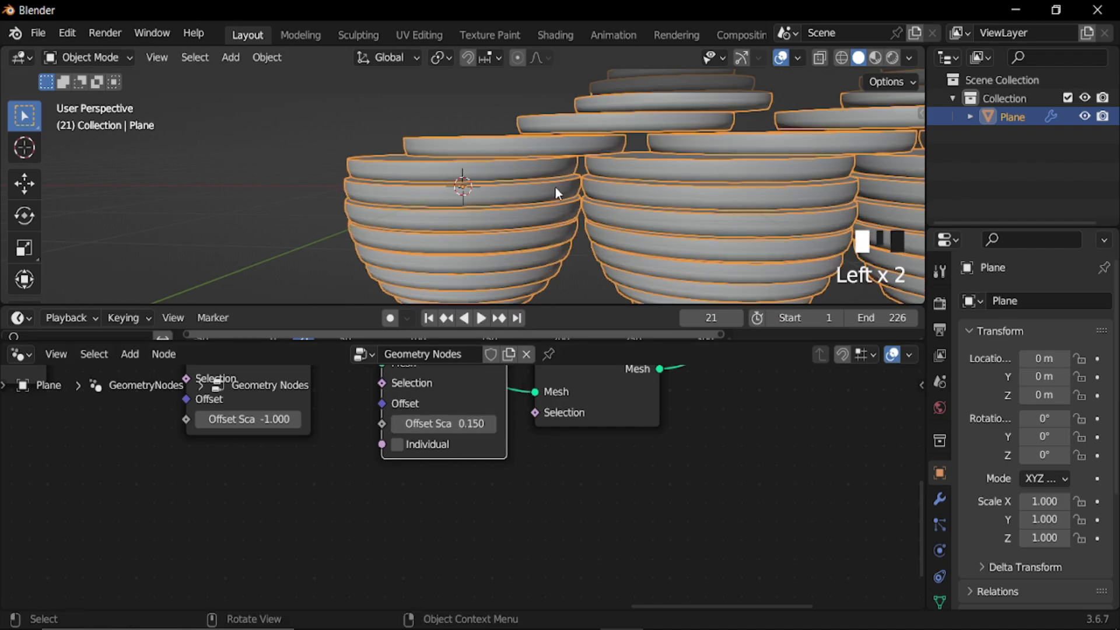
- Play the animation, stop it at frame 52, and examine the stacked discs of the spheres up close
key(space)
ctrl+middle_drag(554, 177, 558, 187)
key(space)
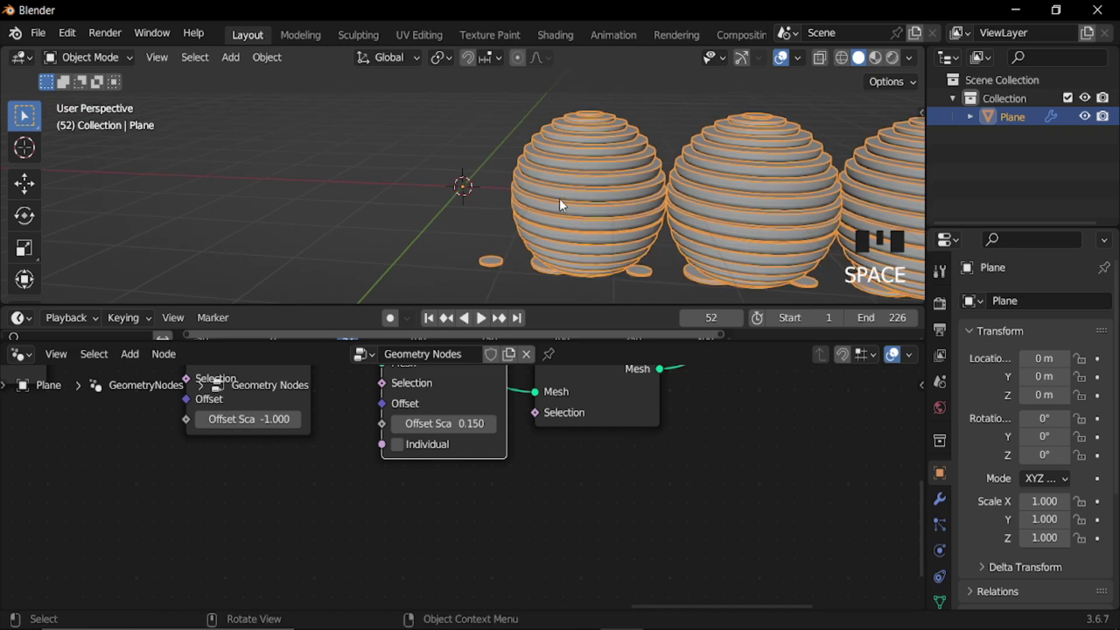
ctrl+middle_drag(667, 246, 657, 216)
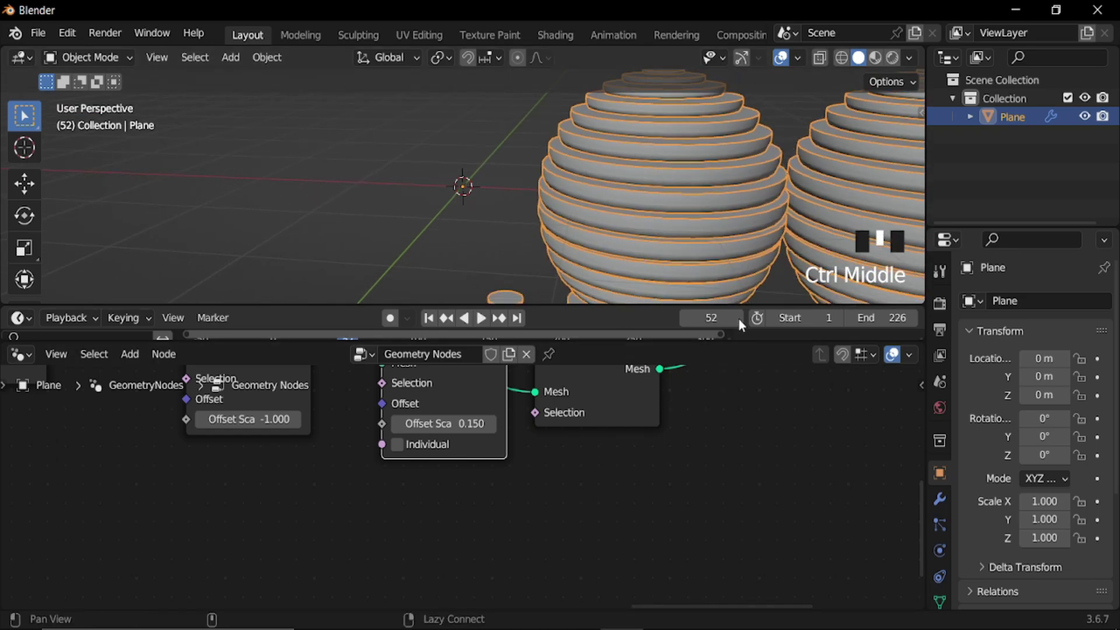
ctrl+middle_drag(730, 414, 733, 438)
middle_drag(733, 438, 449, 451)
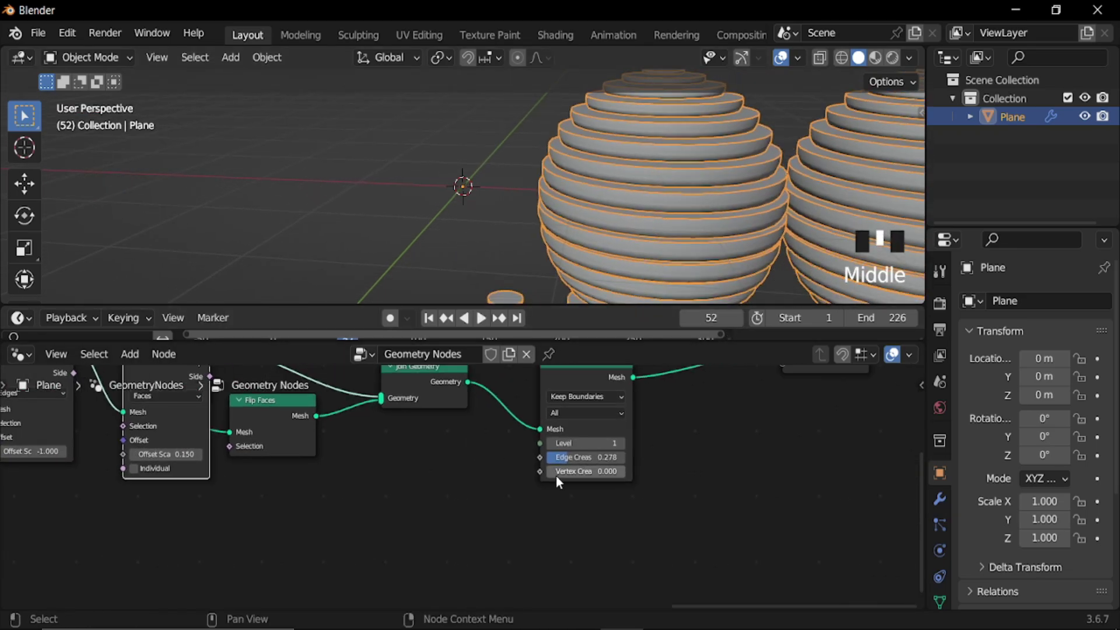
- Lower the Subdivision Surface node's edge crease to 0.225 and insert a Set Shade Smooth node before the Group Output
shift+drag(568, 457, 564, 458)
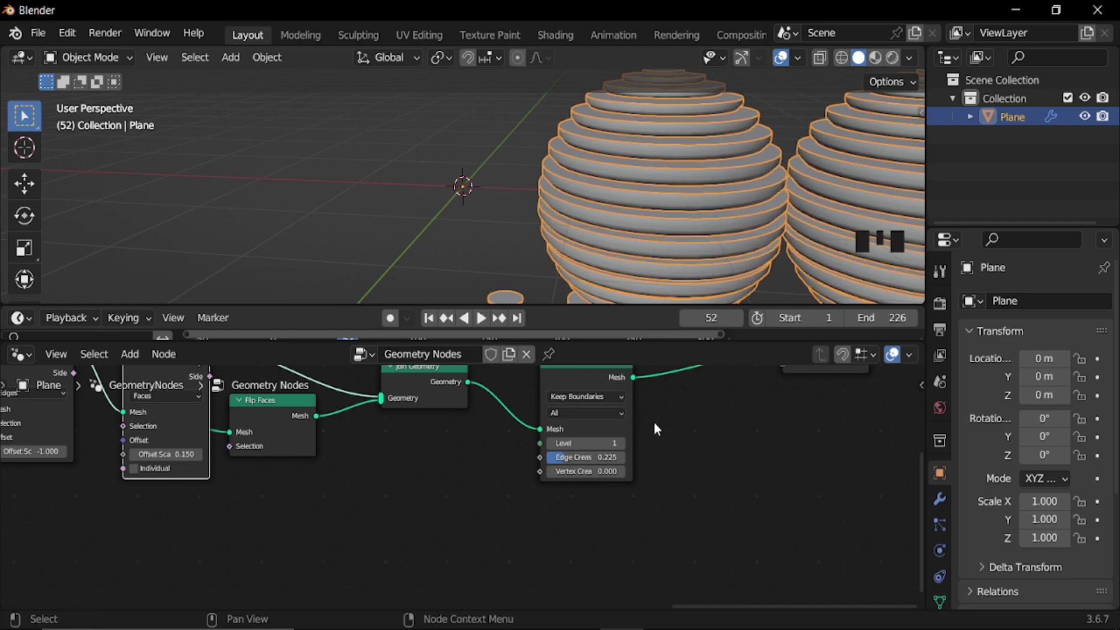
middle_drag(654, 425, 376, 480)
drag(512, 424, 681, 453)
key(shift+a)
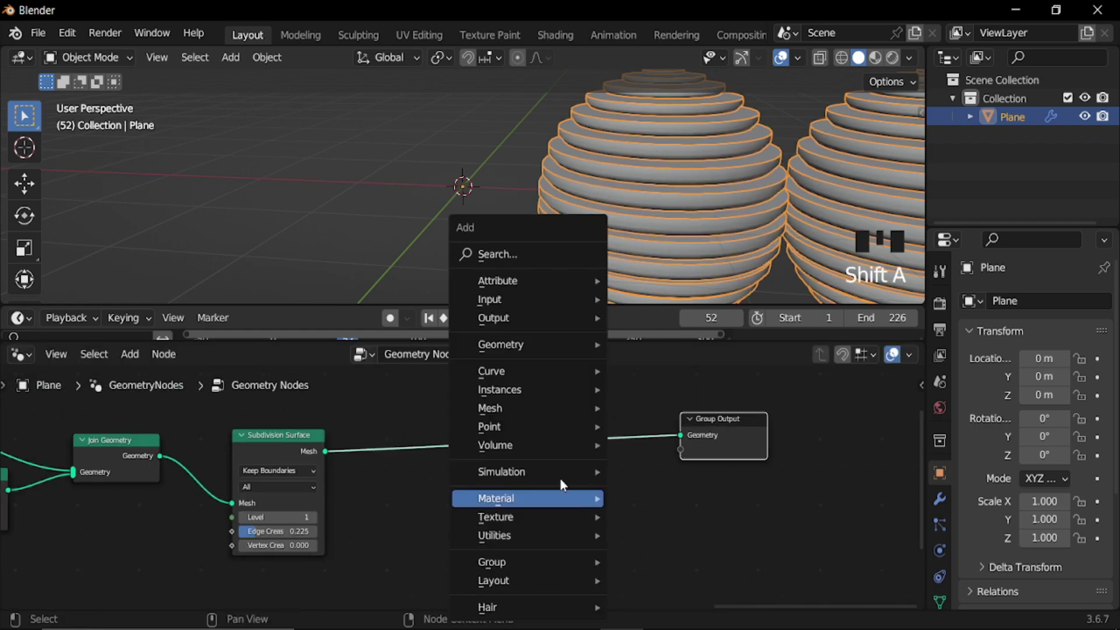
mouse_move(528, 408)
mouse_move(702, 450)
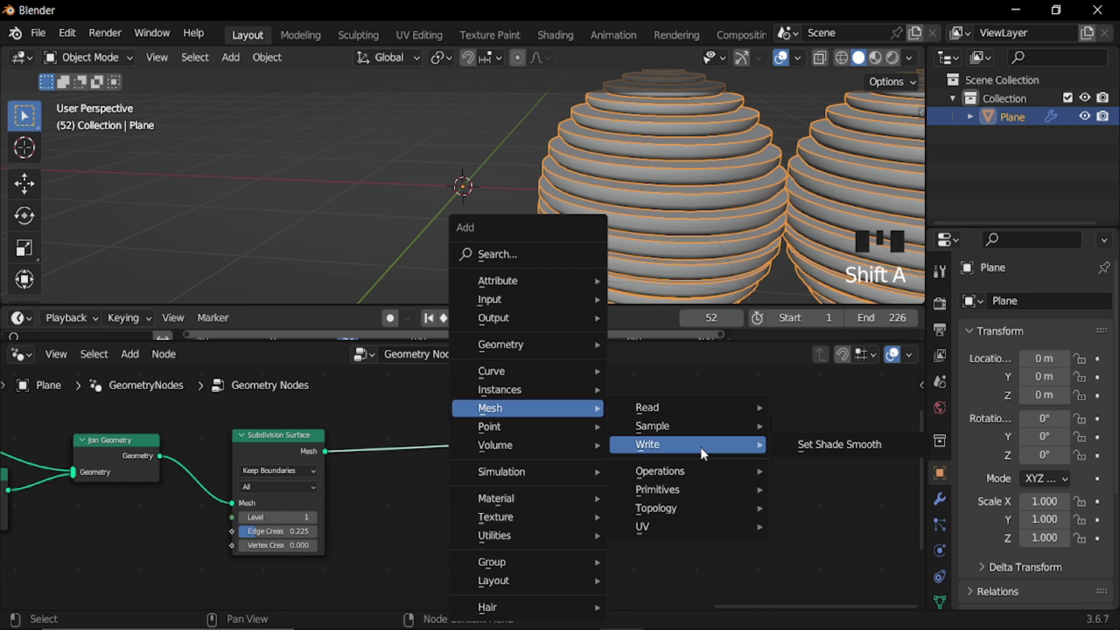
click(829, 450)
click(447, 418)
- Add a mesh plane at the origin and scale it up by about 9.485 to serve as the floor
ctrl+middle_drag(488, 190, 492, 273)
middle_drag(430, 217, 496, 214)
key(shift+a)
mouse_move(513, 212)
click(612, 212)
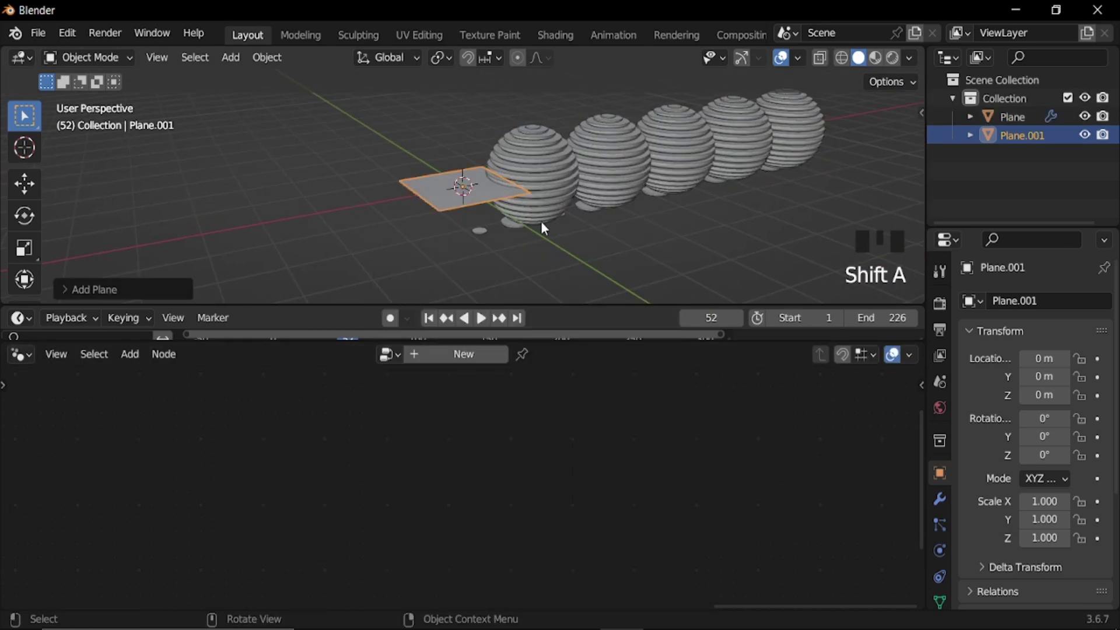
key(s)
click(266, 239)
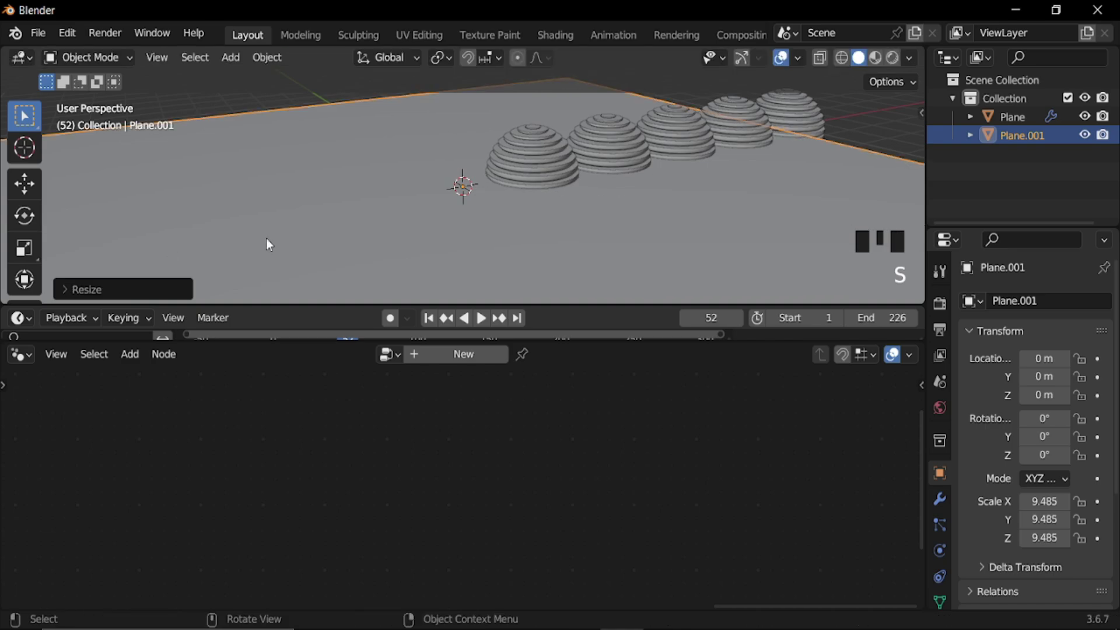
- Apply the scale of the enlarged floor plane
ctrl+middle_drag(422, 143, 457, 230)
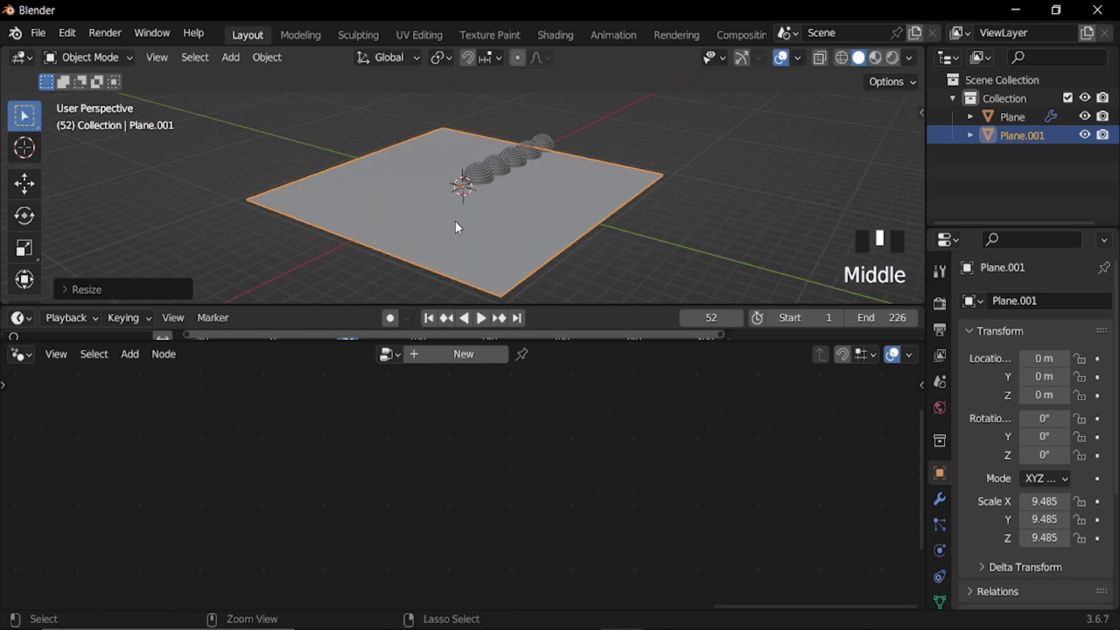
key(ctrl+a)
click(403, 277)
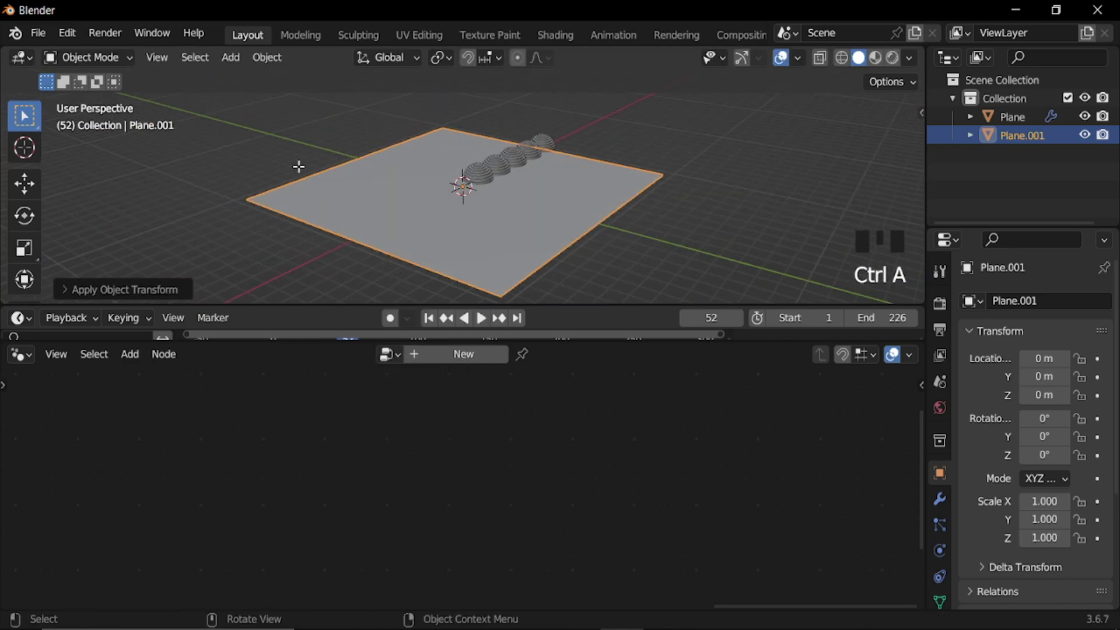
- Extrude the floor plane's far edge straight up along Z into a back wall and apply the object transform
key(Tab)
click(347, 164)
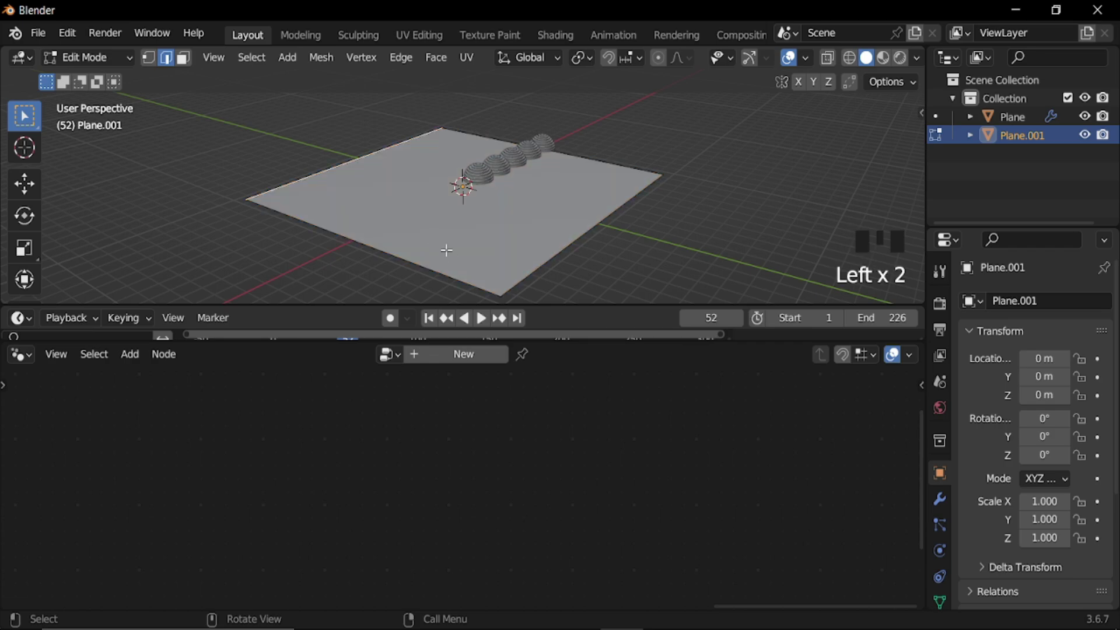
key(e)
key(z)
click(420, 77)
key(Tab)
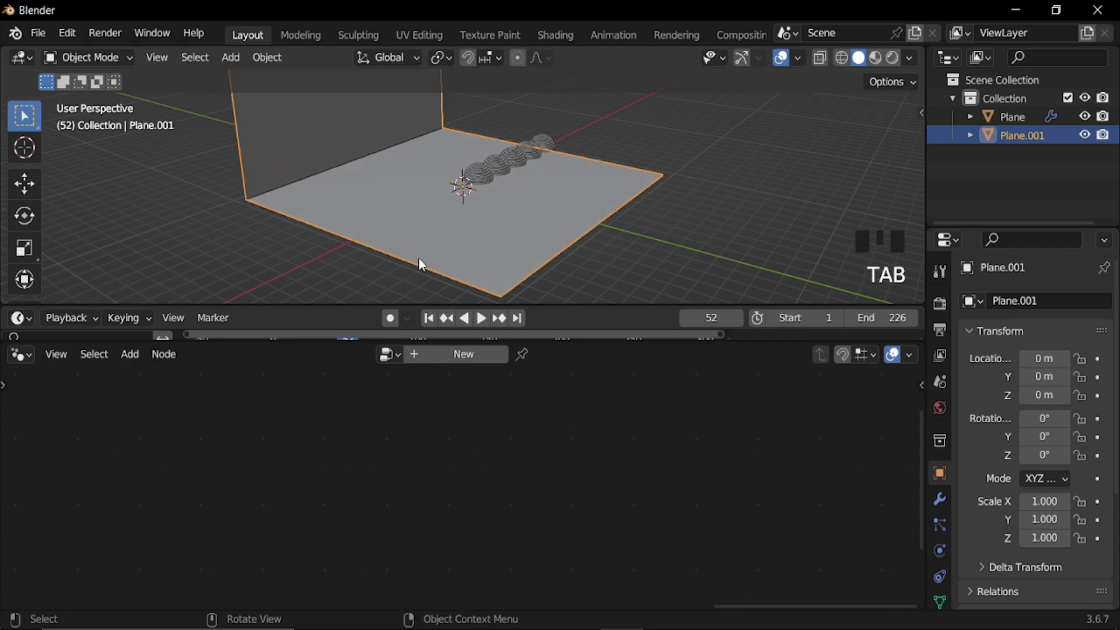
key(ctrl+a)
click(554, 220)
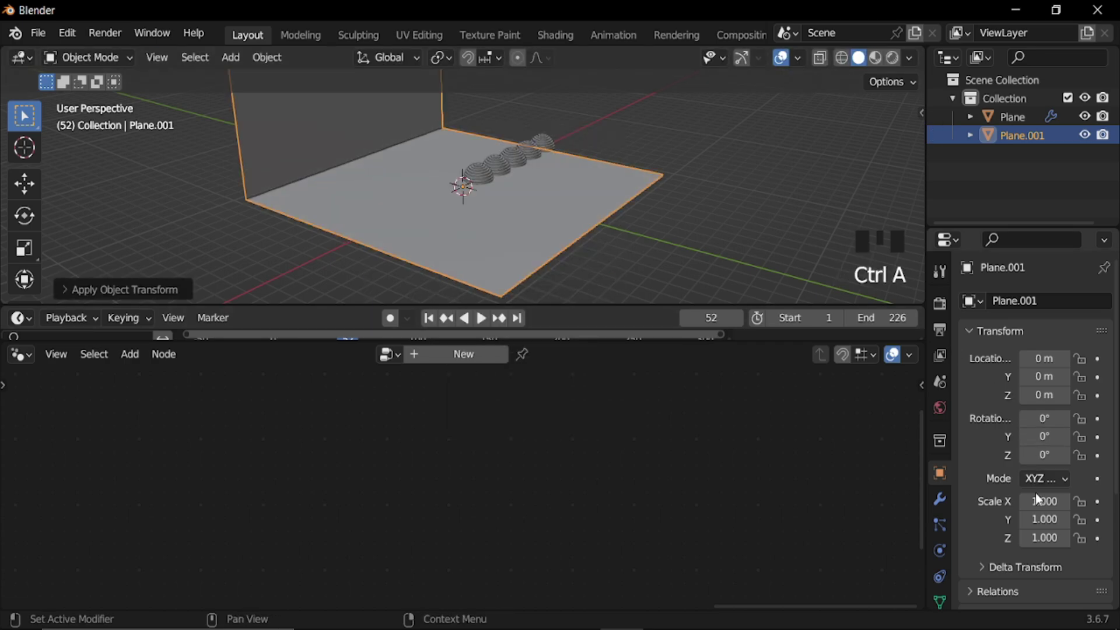
- Add a Bevel modifier with an amount of about 2.39 m and 5 segments to the backdrop, and shade it smooth
click(939, 499)
click(979, 304)
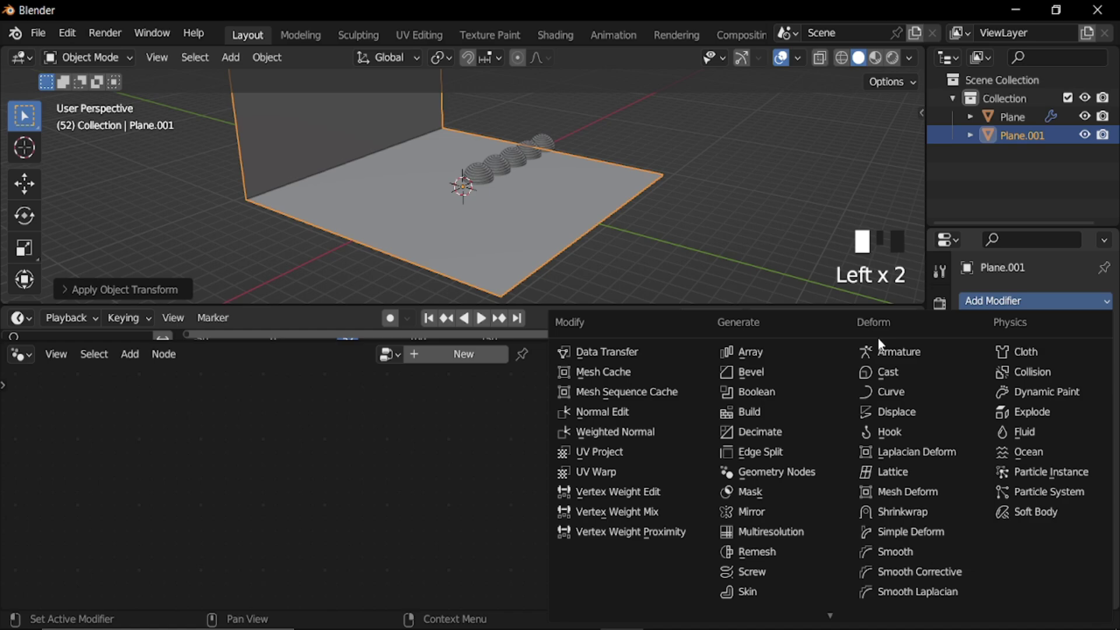
click(751, 372)
drag(1043, 402, 1096, 402)
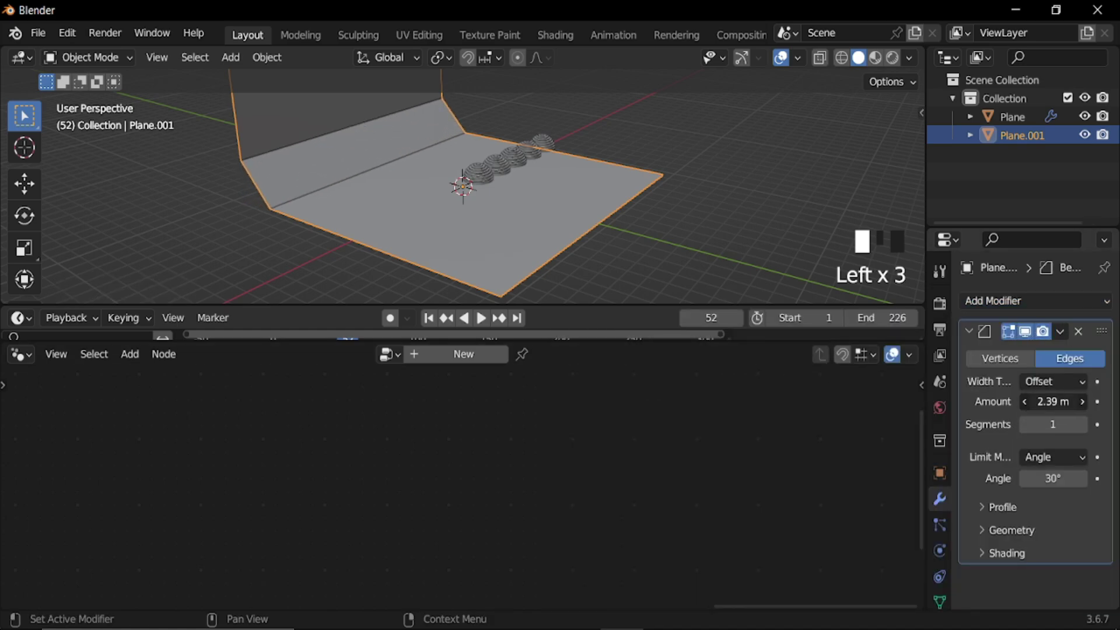
click(1080, 425)
click(1080, 426)
click(1080, 426)
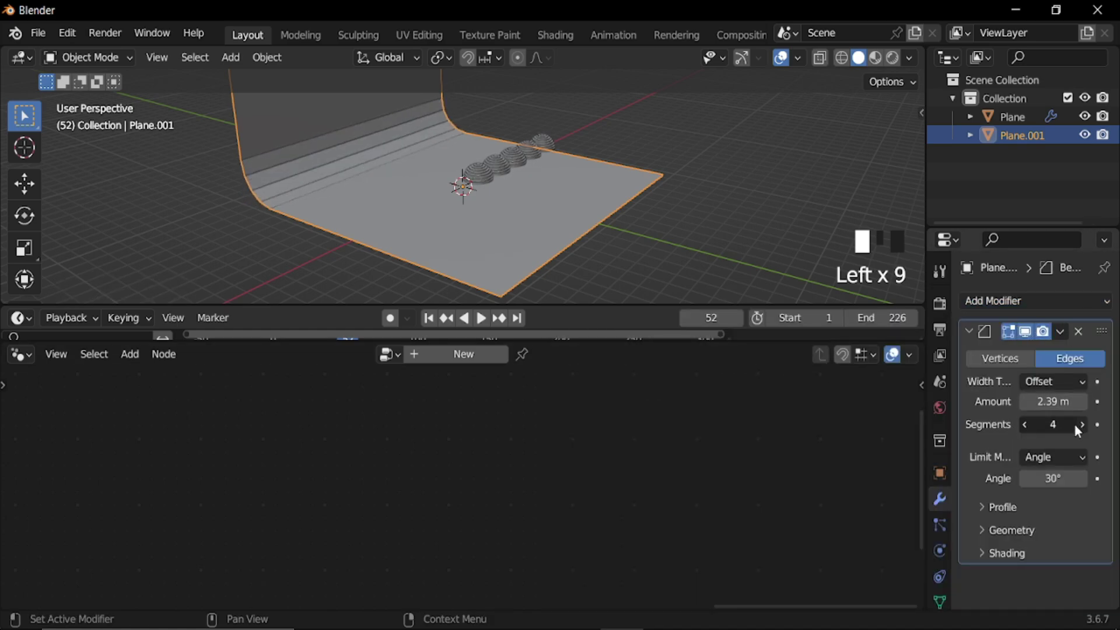
click(1077, 425)
right_click(650, 199)
click(648, 198)
- Add a camera and move it along the Y axis to about -12.66 m, in front of the backdrop
key(shift+a)
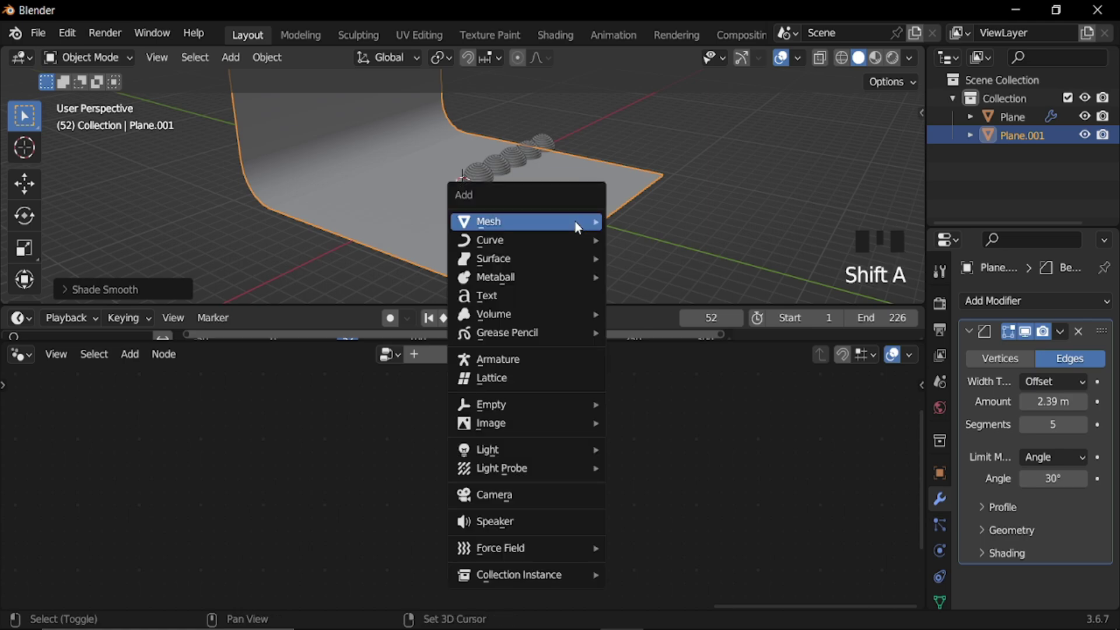
click(541, 494)
middle_drag(464, 212, 486, 207)
key(g)
key(y)
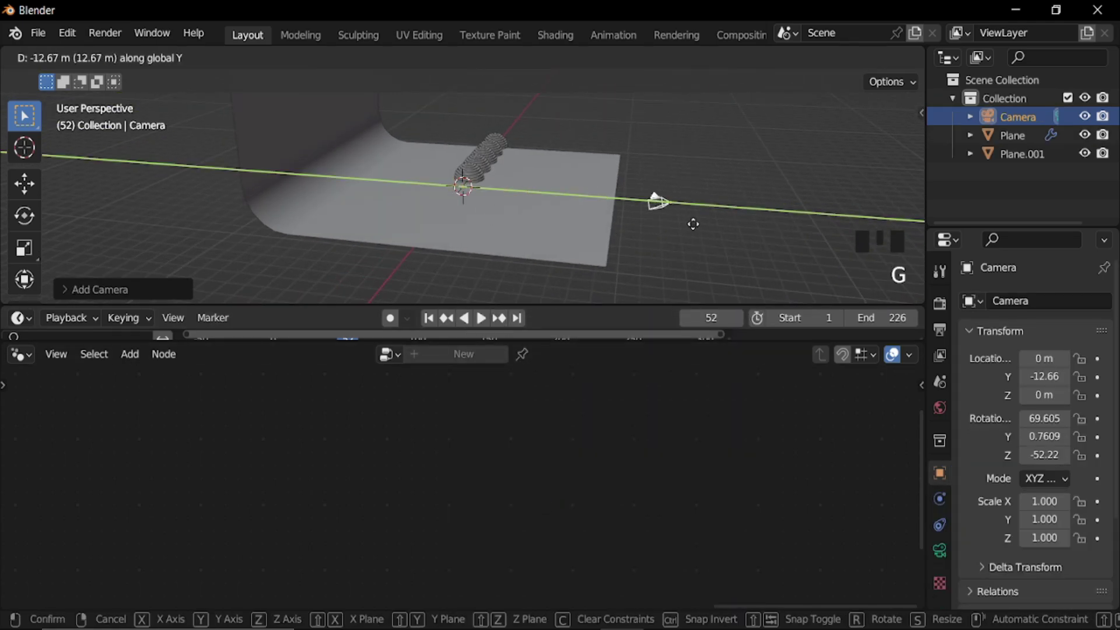
click(693, 224)
- Clear the camera's rotation and rotate it 90° about the X axis to face the backdrop
key(alt+r)
text(r)
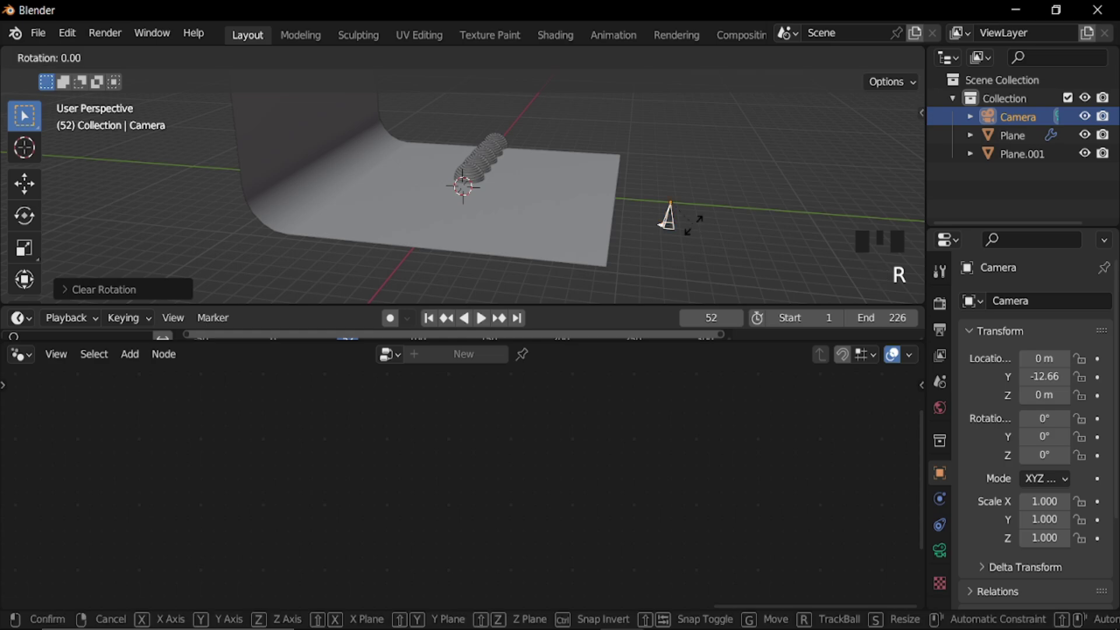
text(x90)
key(Return)
- Rotate the camera about the Y axis by 90°, another 90° and 180°, checking the camera view after the first turn
key(r)
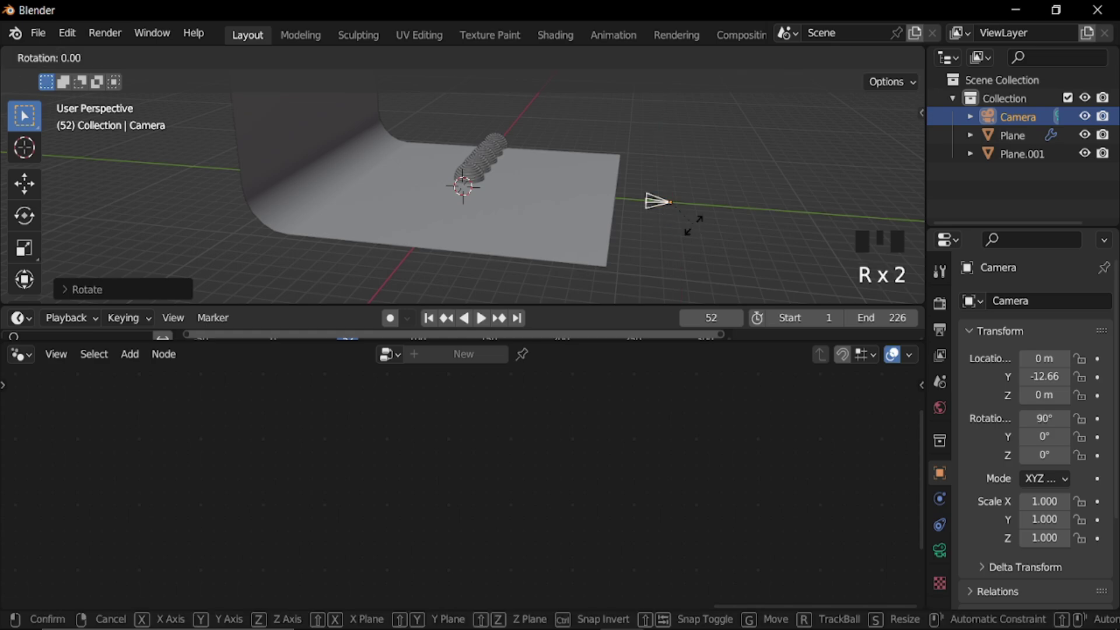
key(y)
click(693, 225)
key(KP_0)
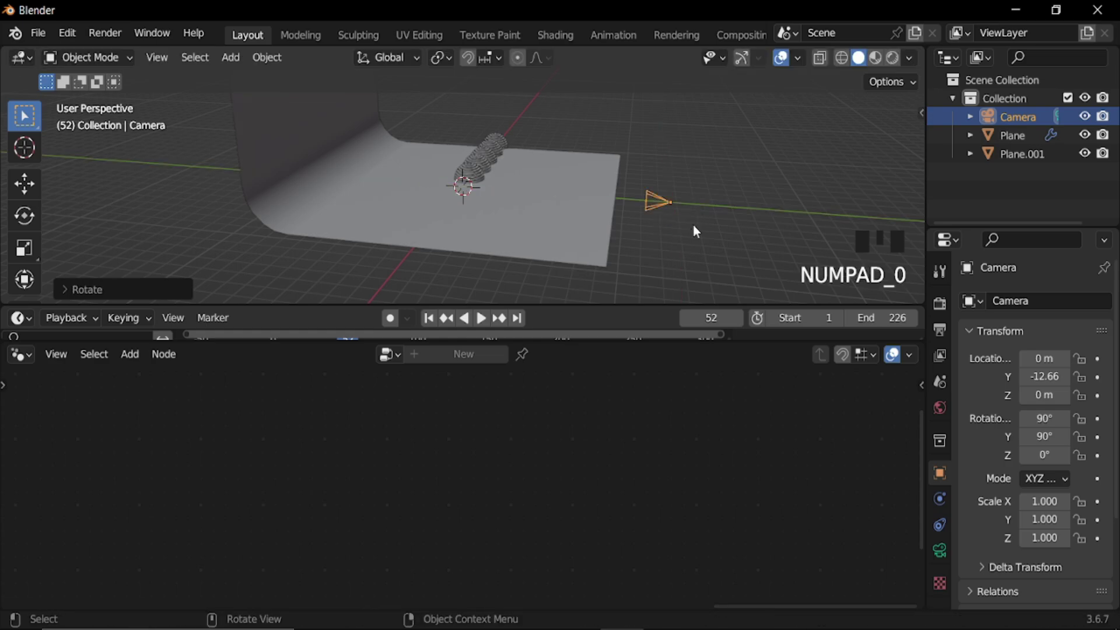
key(KP_0)
middle_drag(693, 226, 545, 237)
text(r)
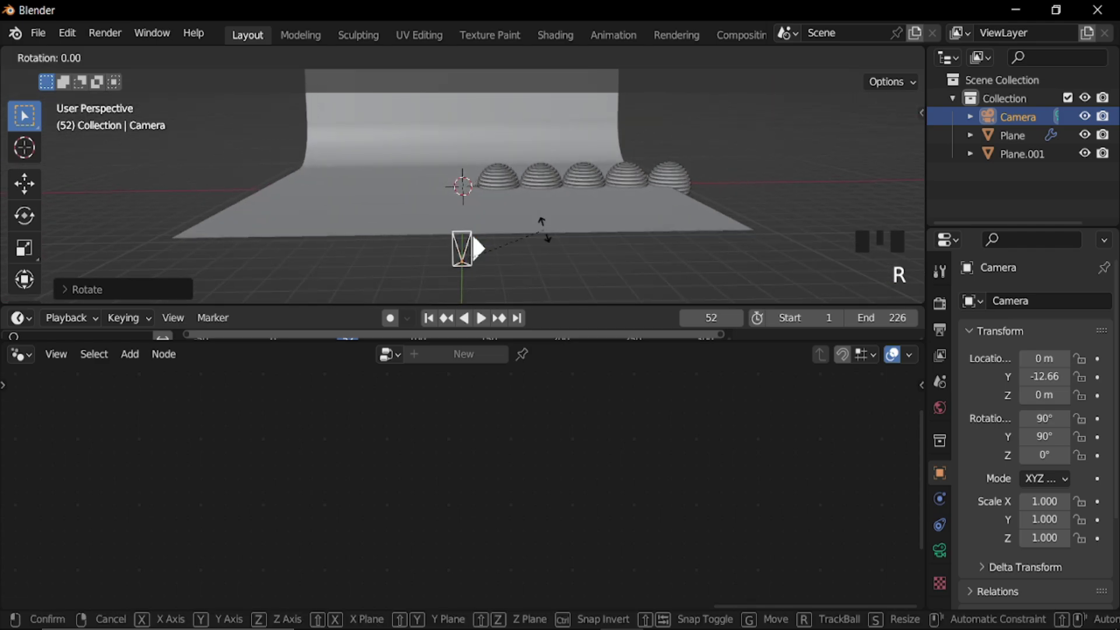
text(y9)
click(544, 231)
text(r)
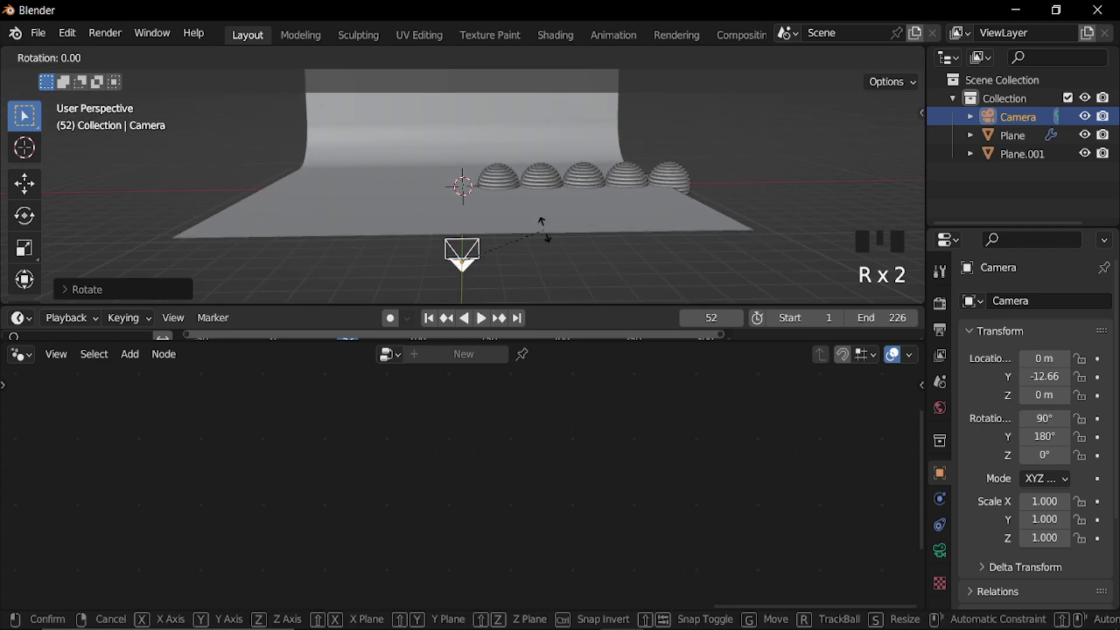
text(y1)
click(544, 230)
- Look through the camera, raise it along Z to about 1.09 m, and briefly play the animation
key(KP_0)
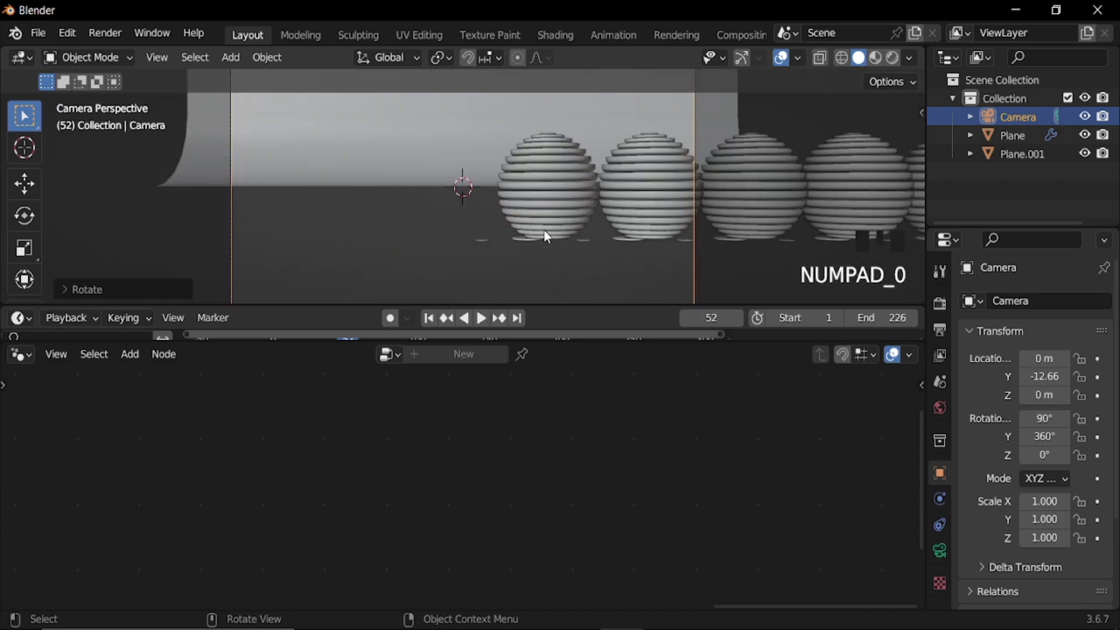
key(g)
key(z)
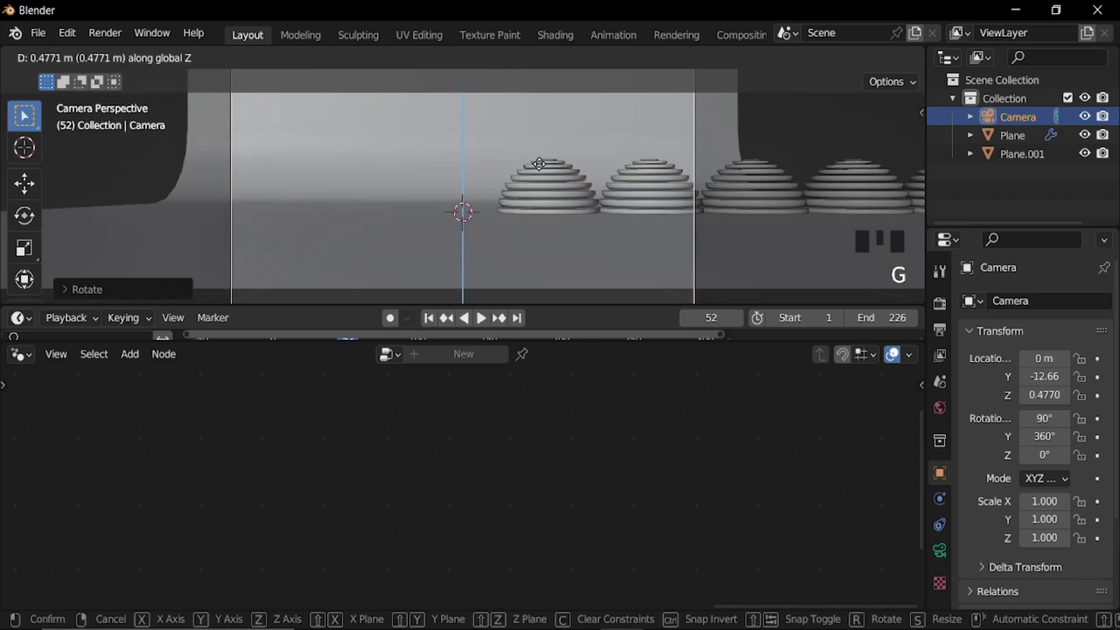
click(542, 173)
ctrl+middle_drag(542, 175, 549, 201)
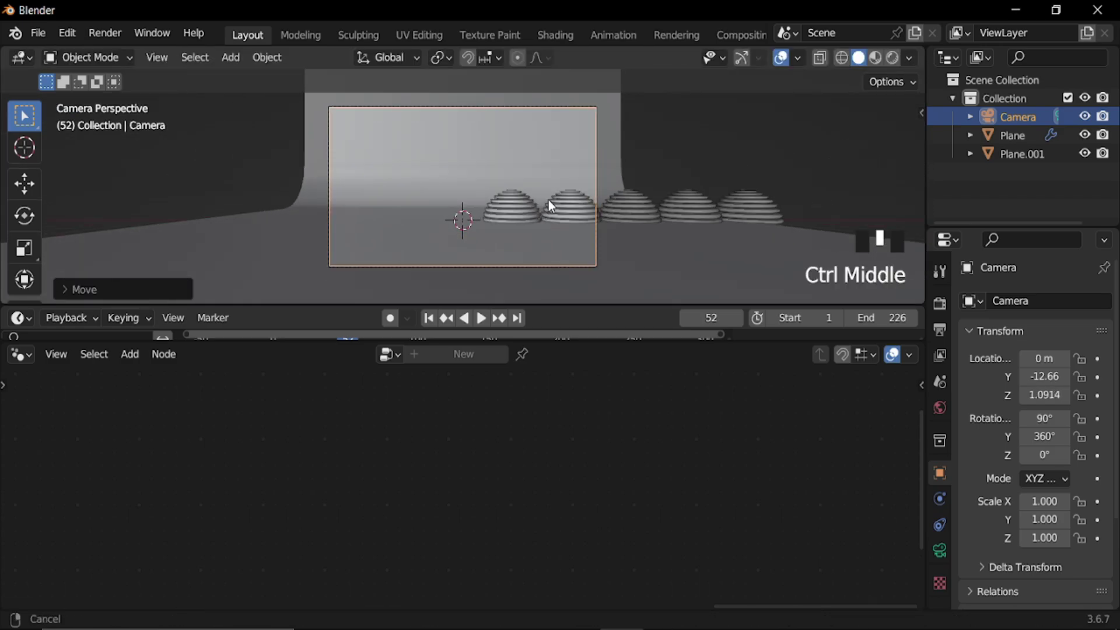
key(space)
key(space)
- Select the row of spheres and insert a Transform Geometry node between Set Shade Smooth and the Group Output
click(511, 213)
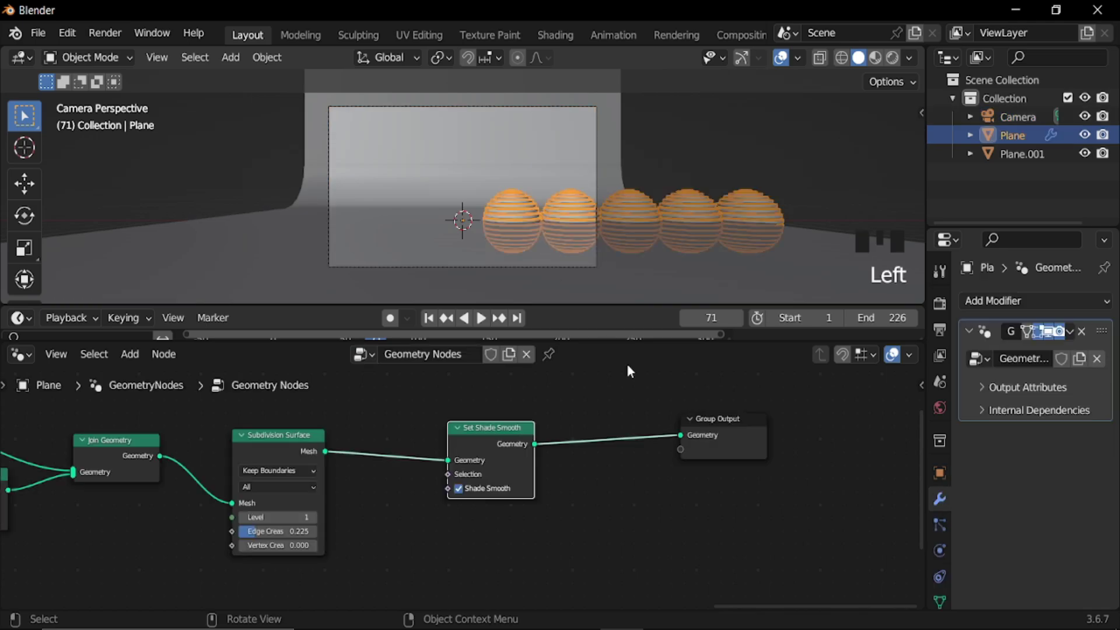
middle_drag(613, 484, 463, 489)
drag(603, 444, 778, 446)
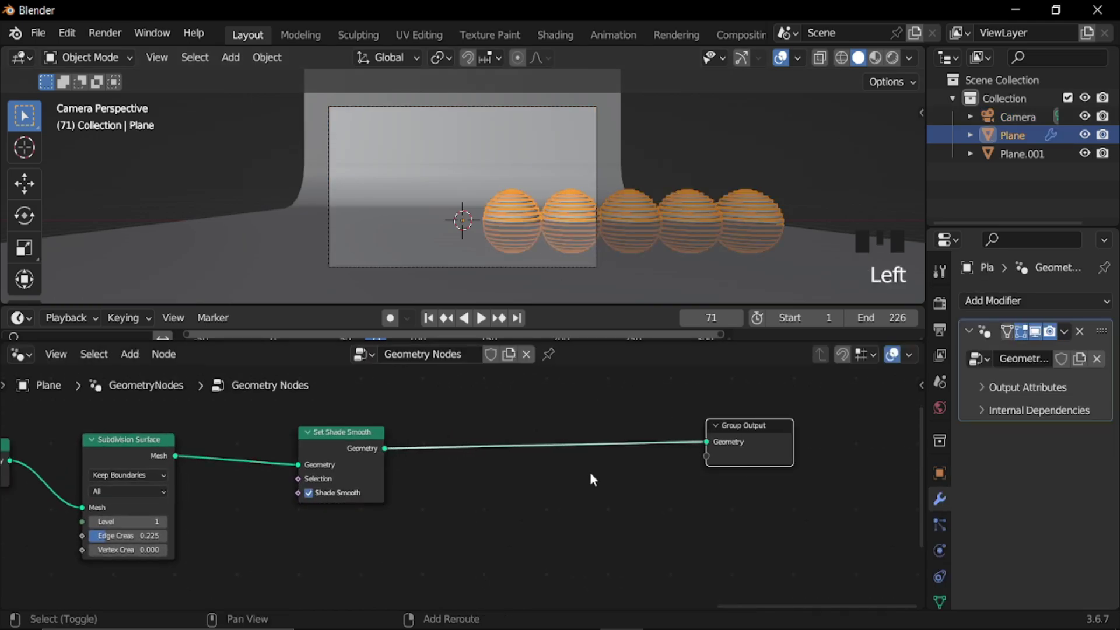
key(shift+a)
mouse_move(542, 346)
mouse_move(682, 408)
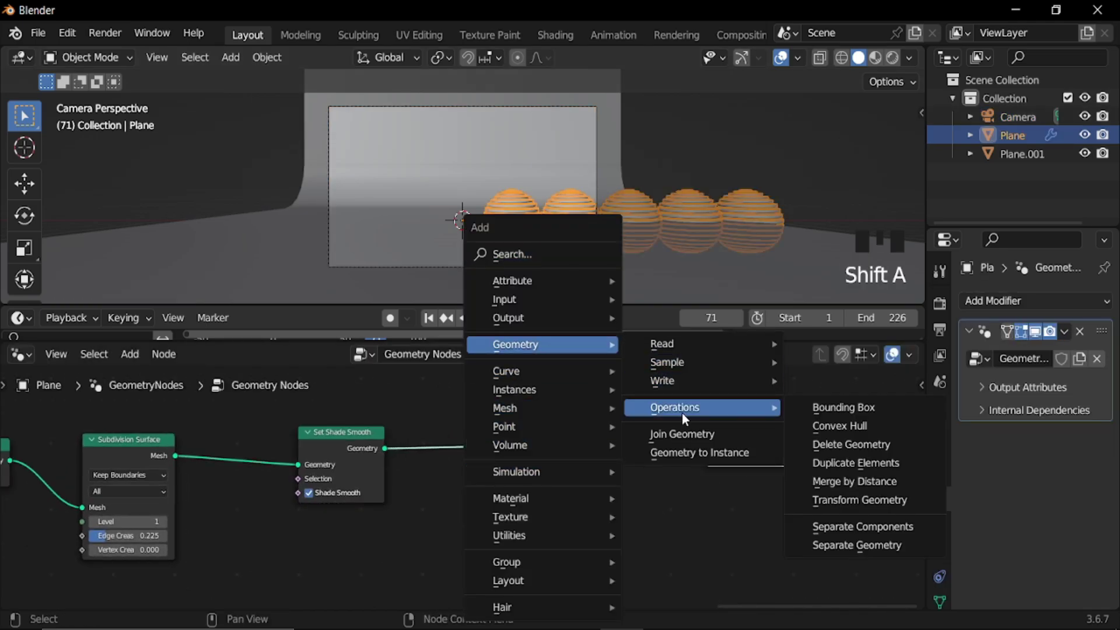
click(858, 501)
click(463, 406)
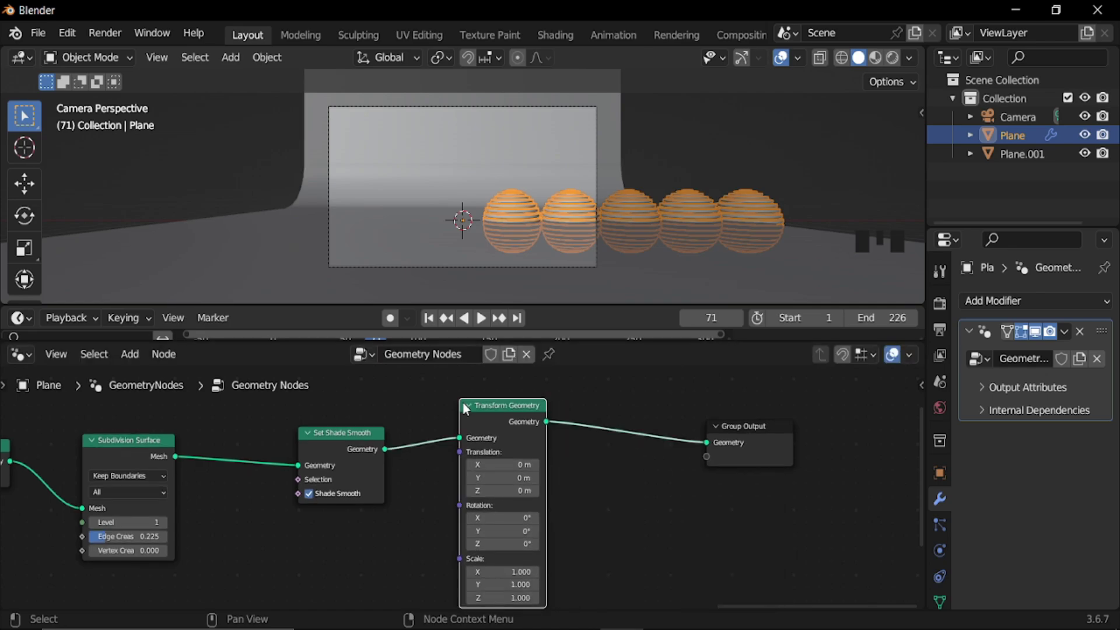
- Set the Transform Geometry node's translation to X -5.5 m and Z 1.23 m, and play the animation to check the placement
middle_drag(601, 553, 489, 462)
shift+drag(488, 450, 559, 450)
shift+drag(493, 415, 172, 415)
ctrl+middle_drag(523, 270, 520, 216)
key(space)
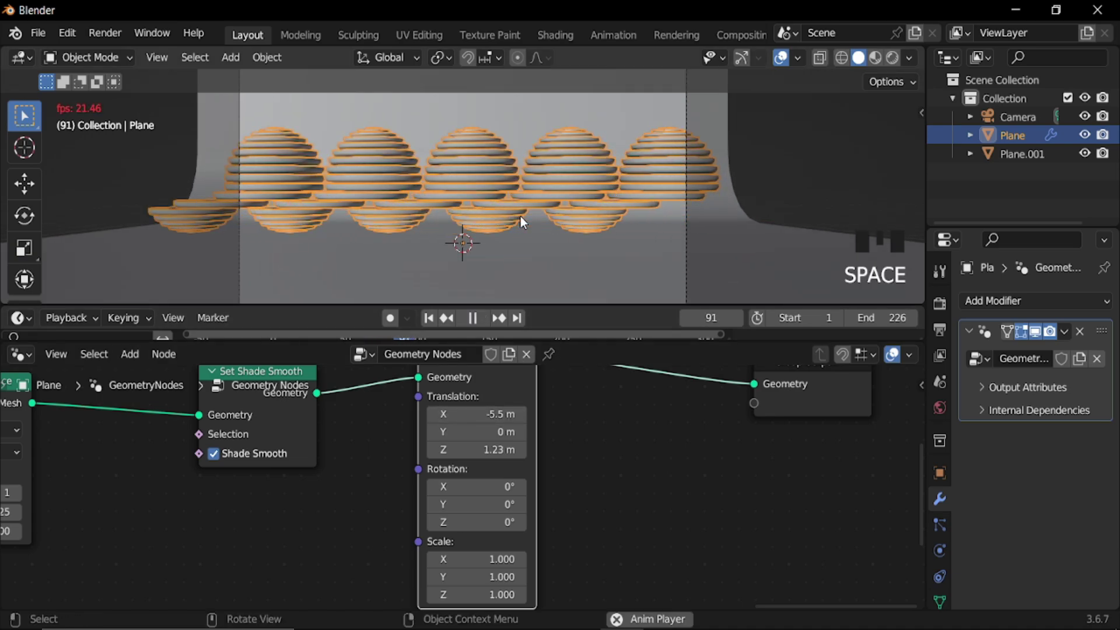
key(space)
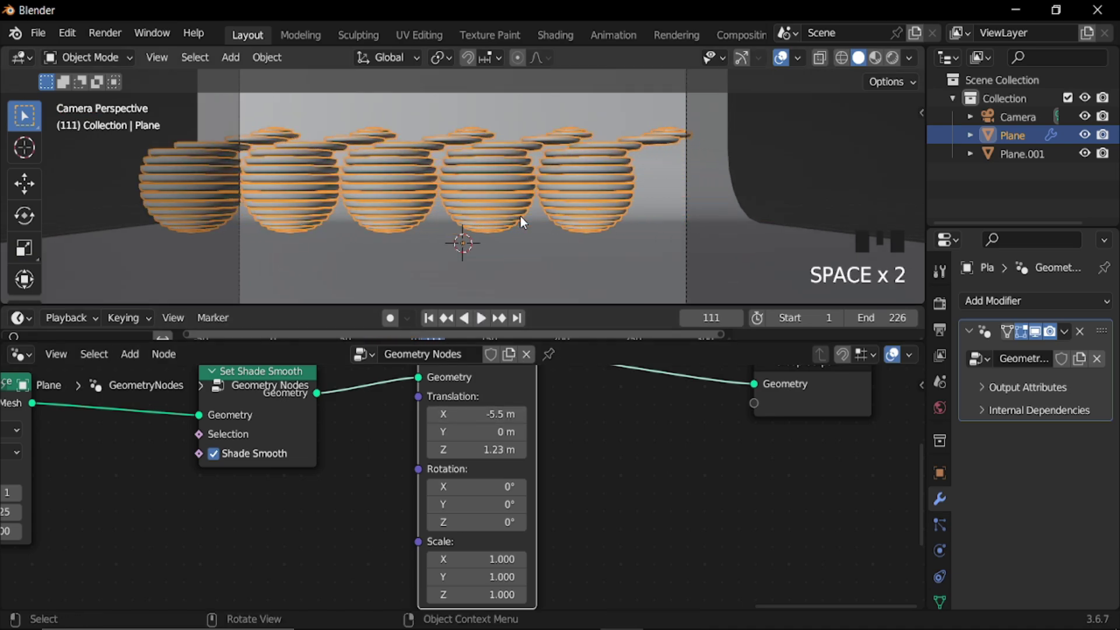
key(space)
key(space)
- Set the count of the Mesh Line node with the 2 m X offset to 6, and play the animation to frame 167
ctrl+middle_drag(154, 547, 681, 515)
middle_drag(346, 524, 758, 532)
middle_drag(539, 519, 762, 455)
ctrl+middle_drag(410, 506, 432, 443)
click(431, 437)
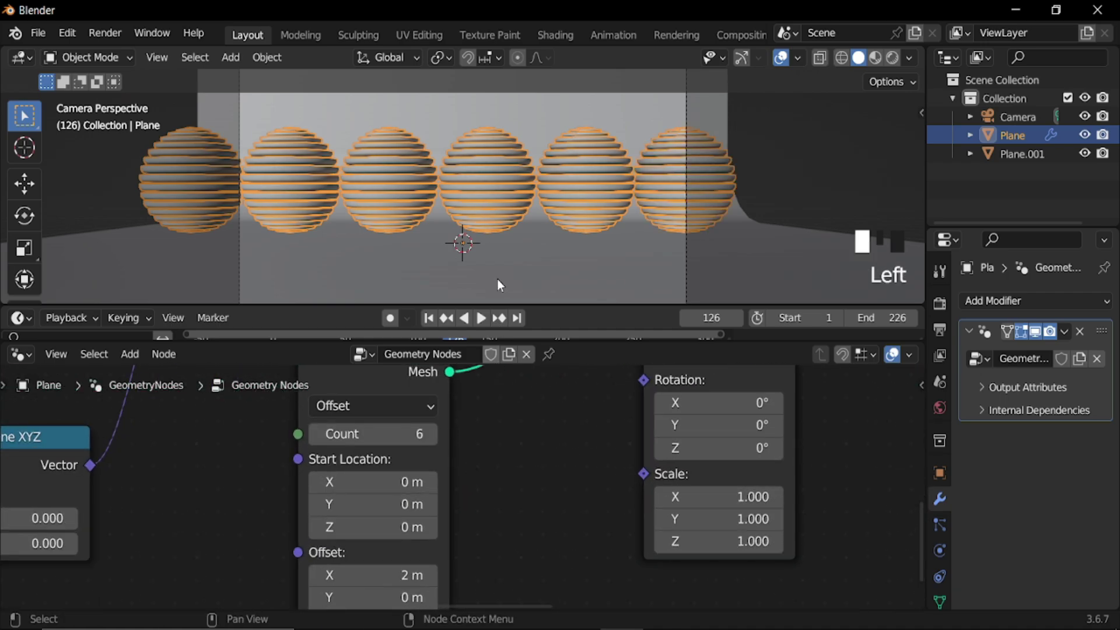
key(space)
mouse_move(554, 247)
ctrl+middle_down()
mouse_move(552, 221)
mouse_move(551, 258)
ctrl+middle_up()
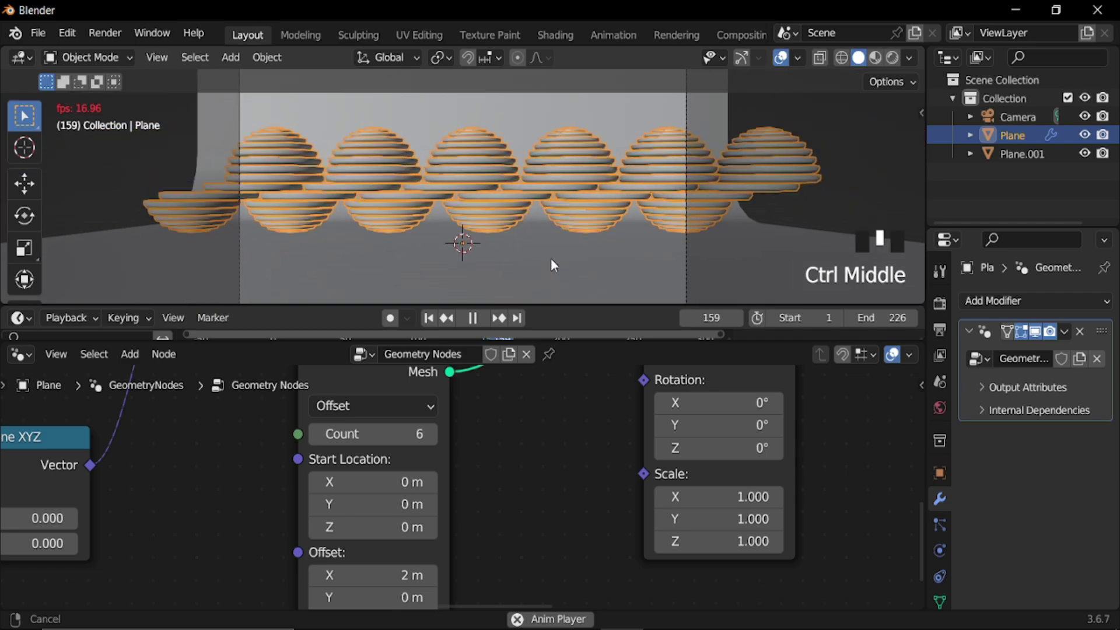
key(space)
- Select the camera and enlarge the 3D viewport by shrinking the timeline and node editor areas
click(1026, 115)
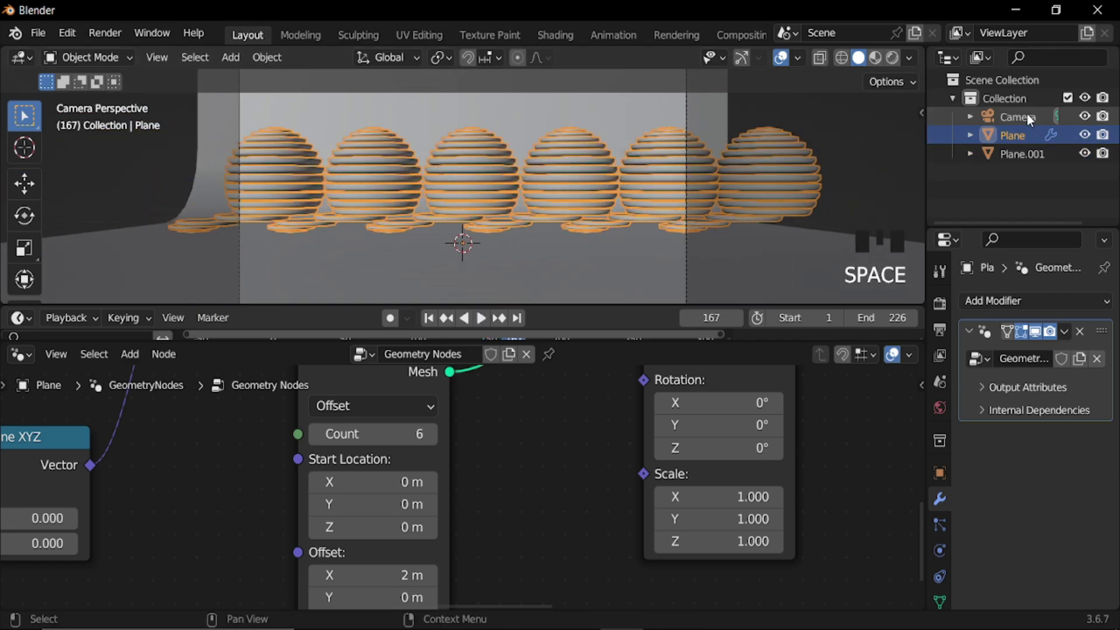
drag(614, 341, 600, 510)
drag(603, 305, 607, 447)
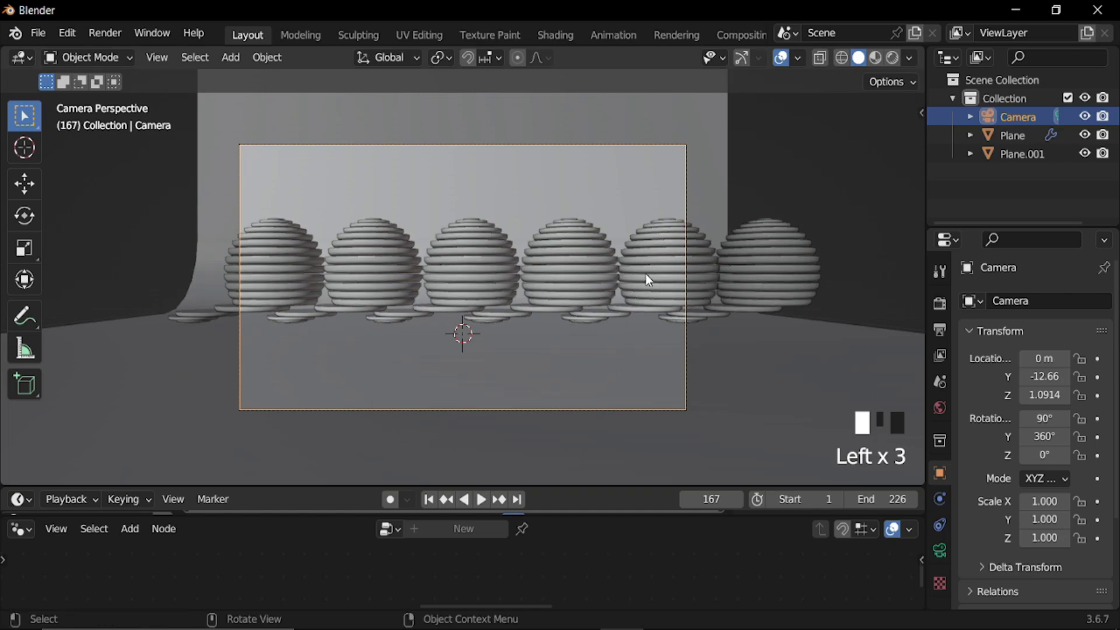
- Lock the camera to the view and orbit it to look down on the spheres at about 78.48° X rotation
key(n)
click(914, 197)
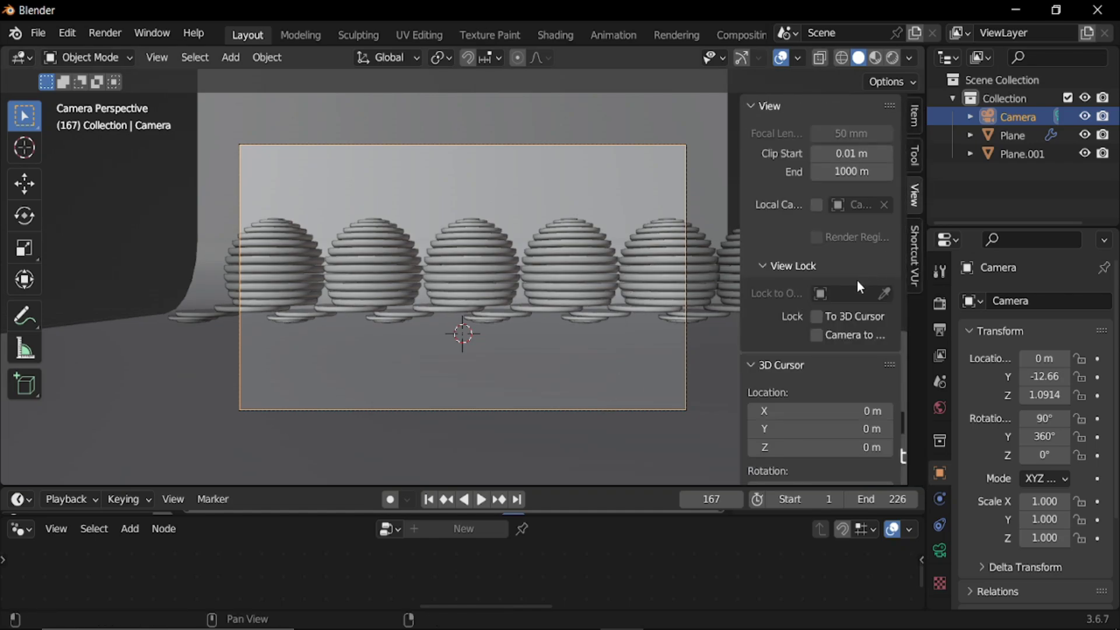
middle_drag(517, 275, 518, 303)
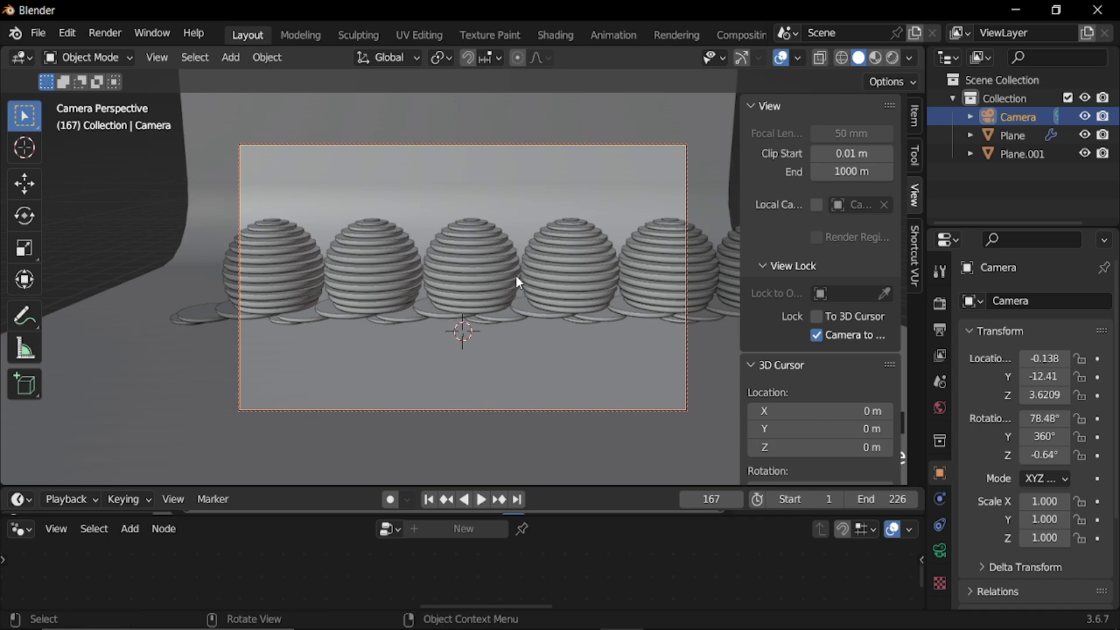
- Hide the viewport sidebar, merge the timeline area away, and enlarge the geometry node editor below the 3D viewport
key(n)
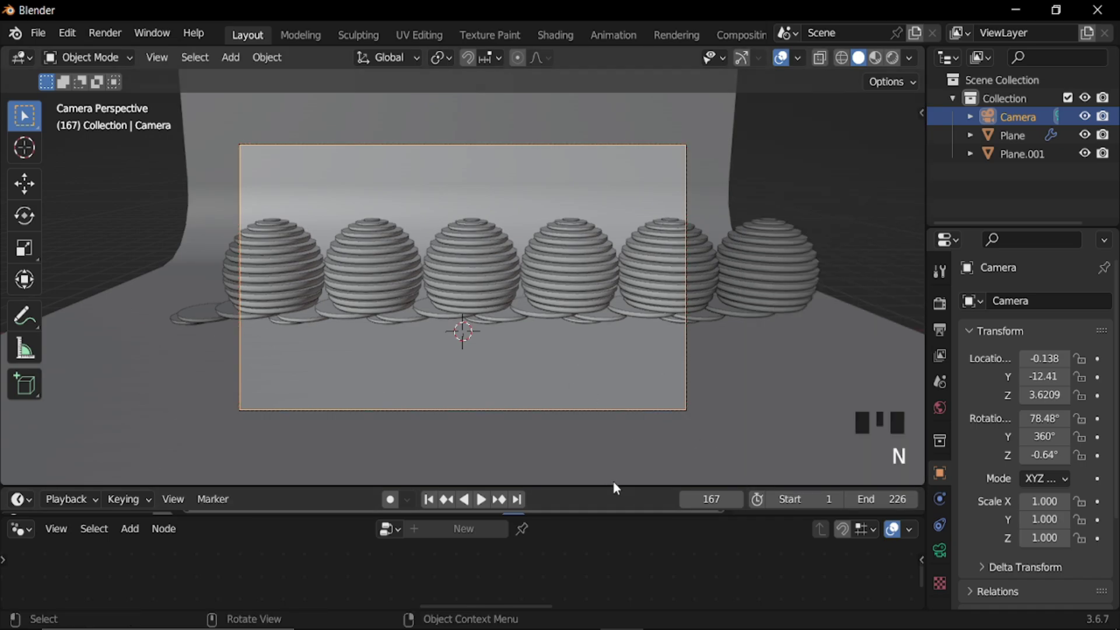
drag(613, 487, 629, 318)
right_click(629, 319)
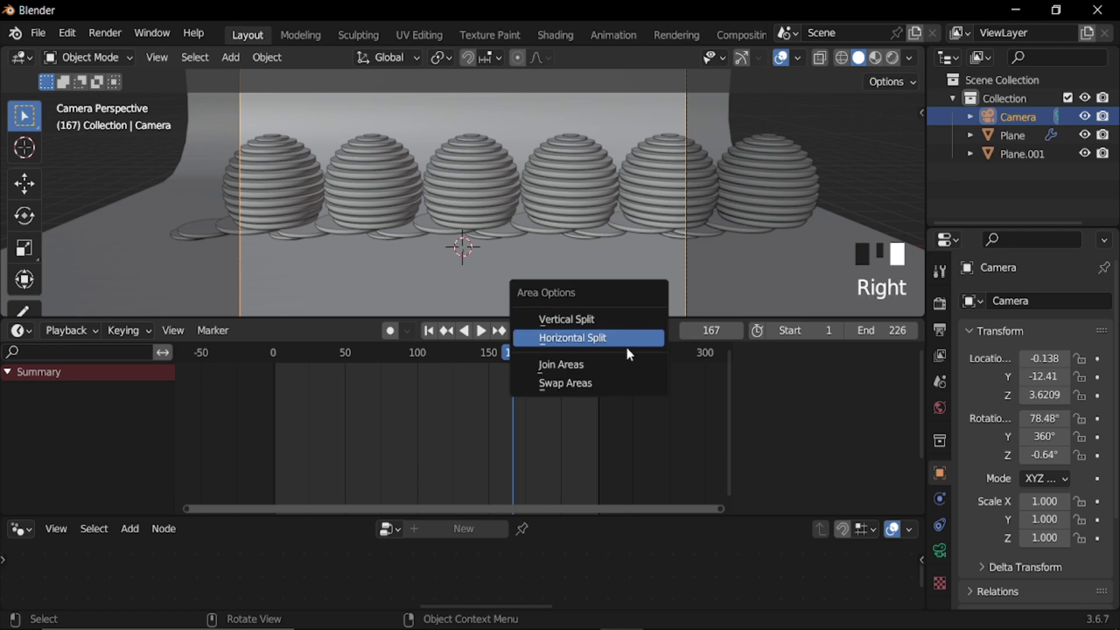
click(623, 364)
click(645, 509)
drag(662, 515, 616, 295)
- In the spheres' node tree, insert a Set Material node between Transform Geometry and Group Output, and assign the existing Material to it
click(611, 226)
ctrl+middle_drag(816, 379, 53, 501)
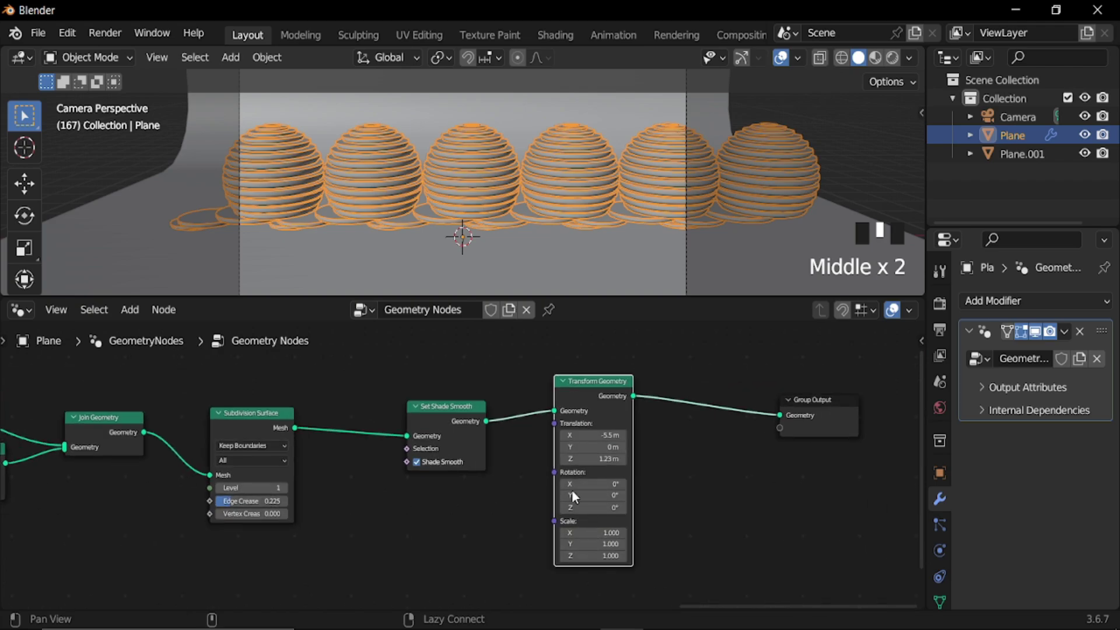
middle_drag(744, 500, 469, 500)
key(shift+a)
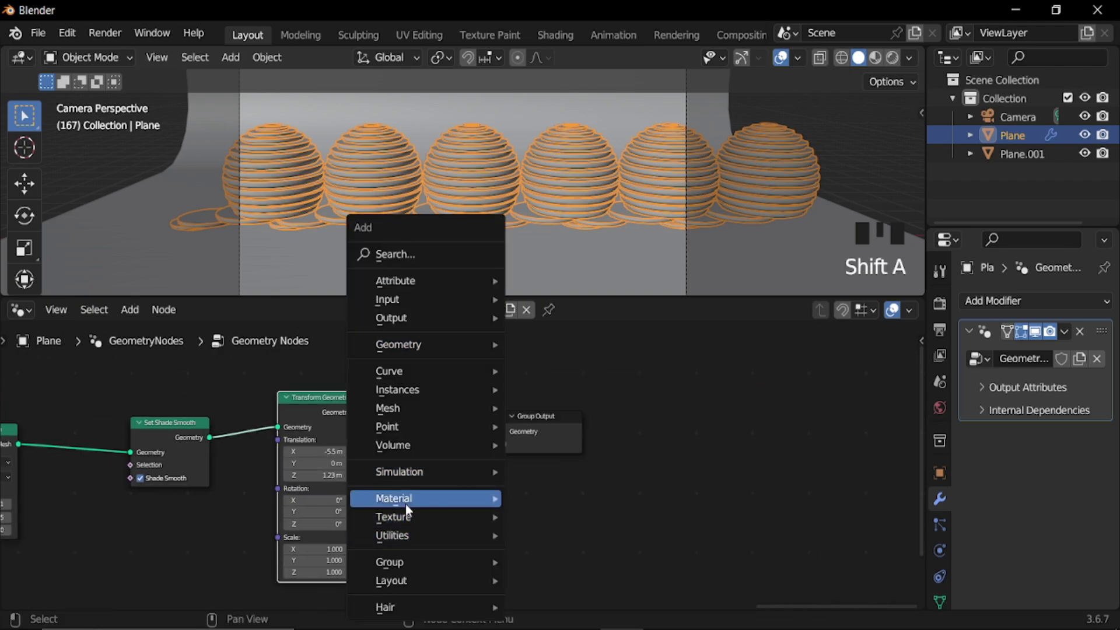
mouse_move(409, 499)
click(570, 569)
click(395, 408)
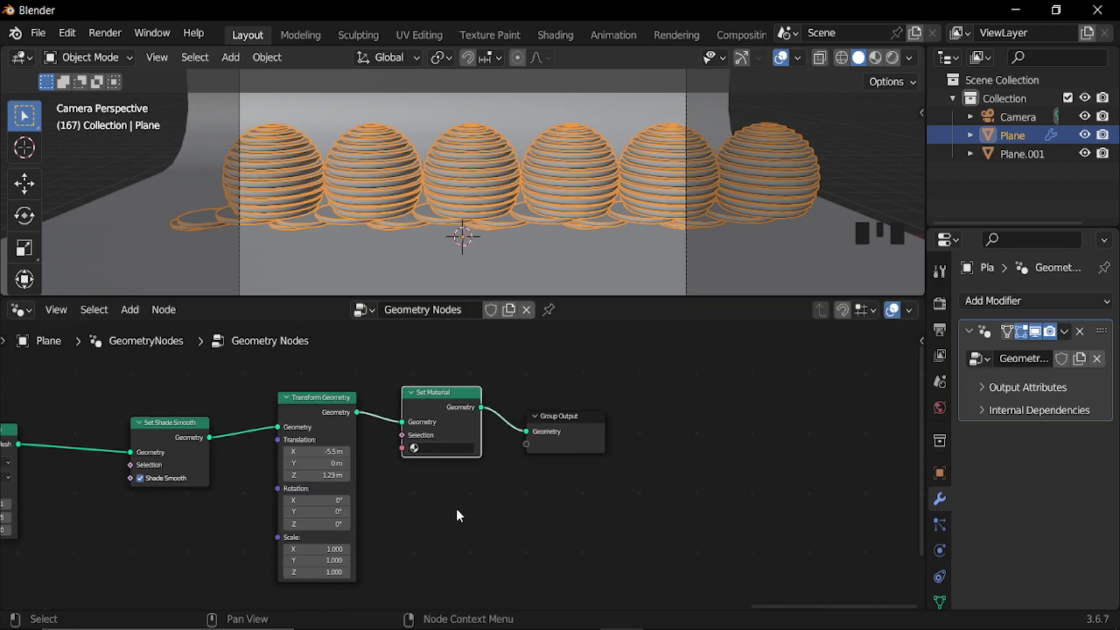
ctrl+middle_drag(456, 508, 449, 450)
click(444, 440)
click(427, 259)
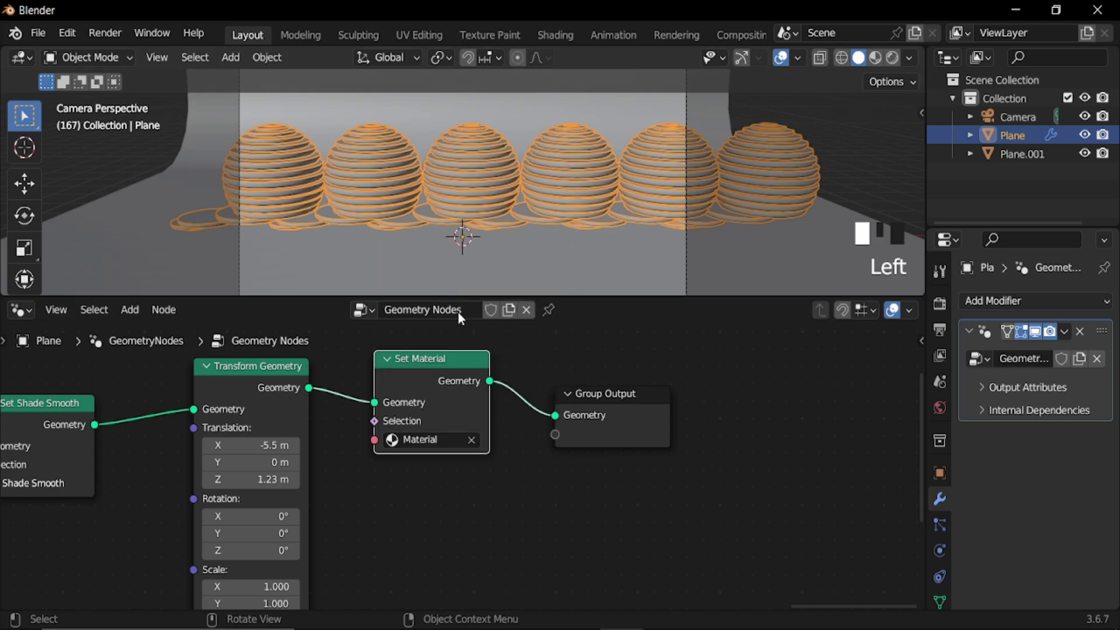
- Add an area light and raise it along Z to about 3.98 m above the sphere row
middle_drag(449, 268, 477, 242)
key(shift+a)
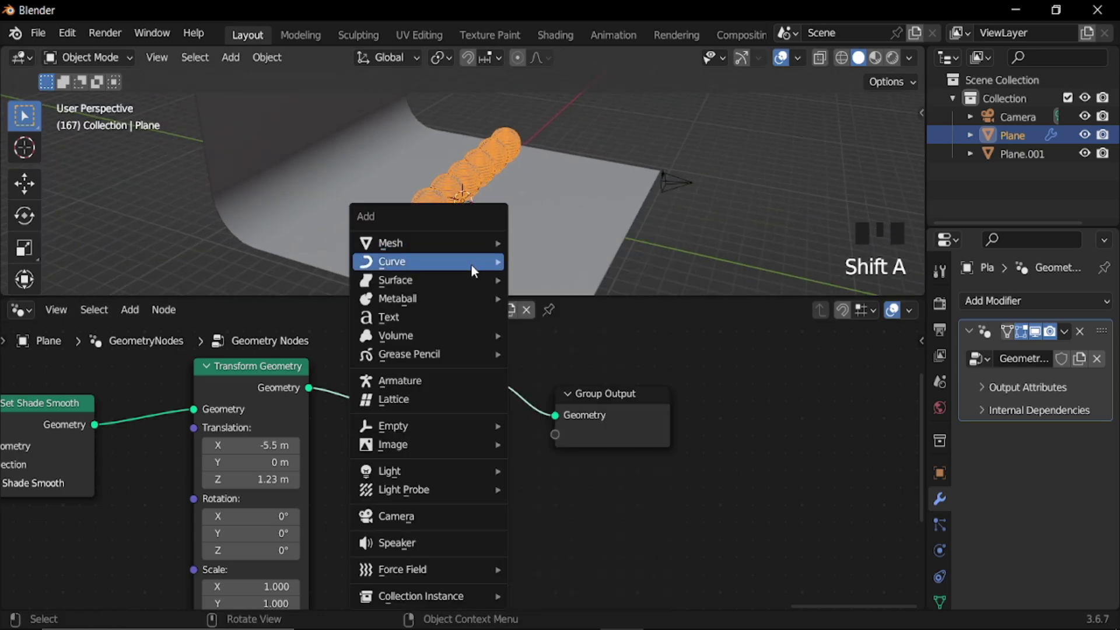
mouse_move(455, 471)
click(538, 530)
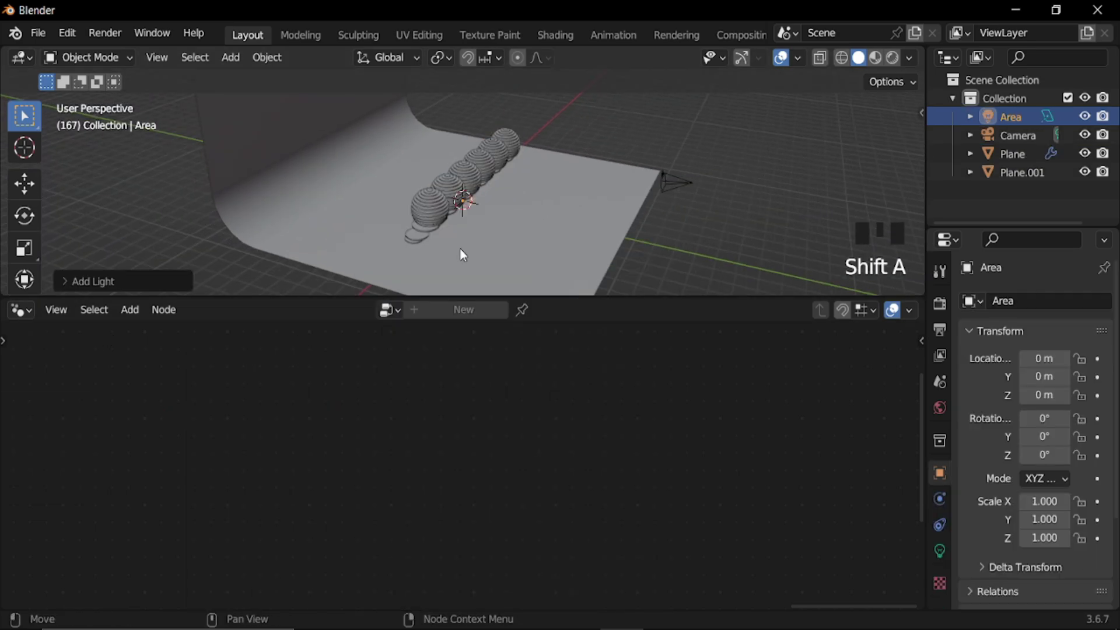
key(g)
key(z)
click(462, 162)
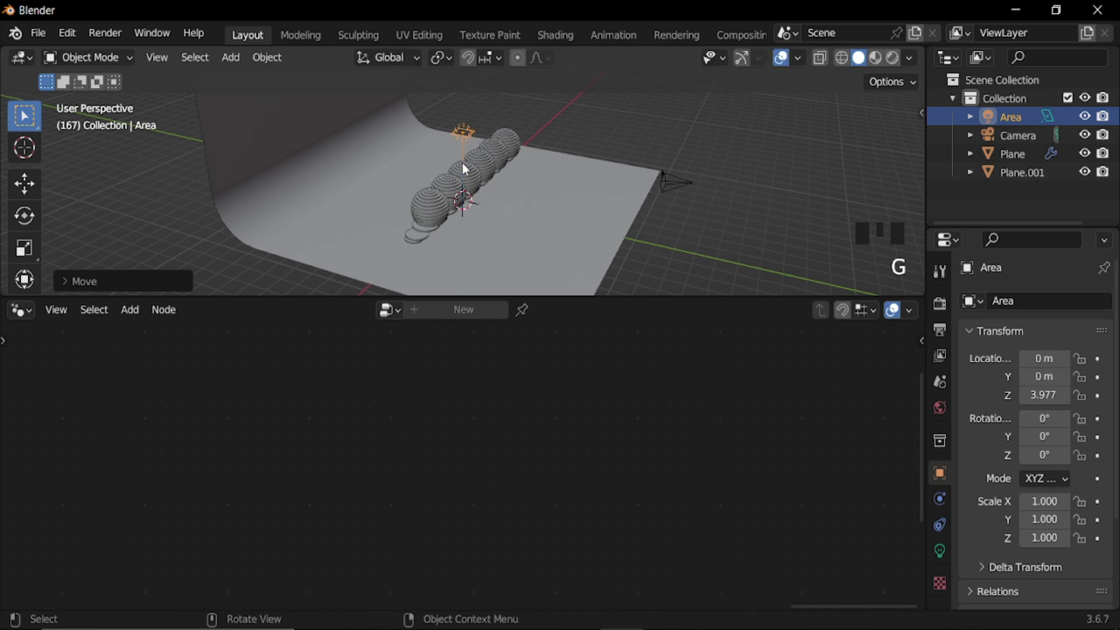
- Scale the area light to about 4.32 and move it to about X -2.74 m and Y -2.11 m
key(s)
click(568, 201)
key(g)
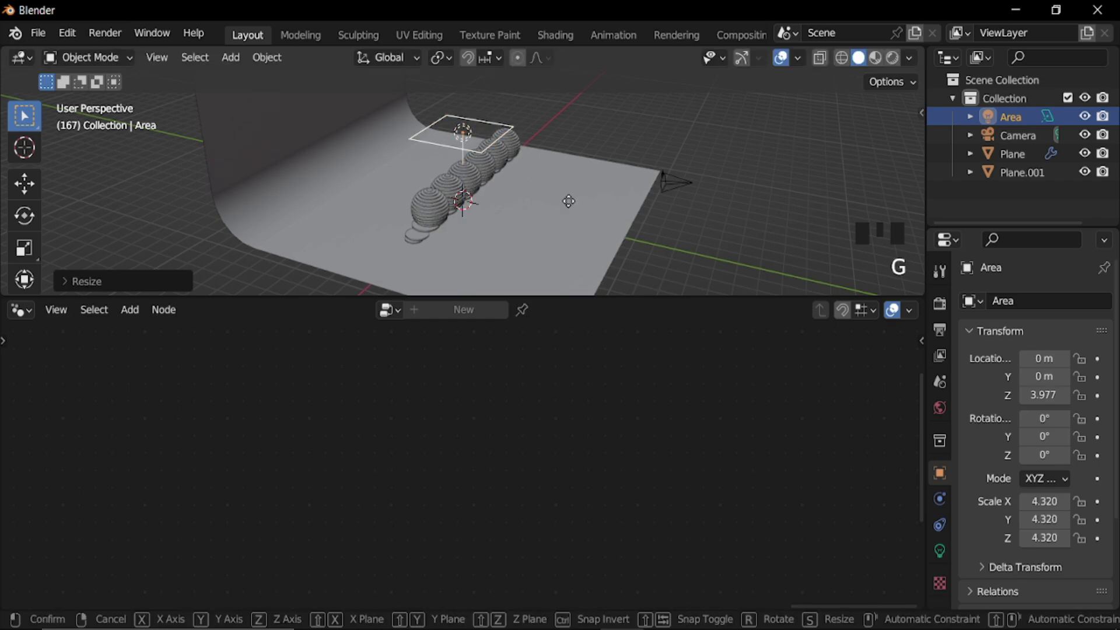
key(y)
click(601, 219)
middle_drag(603, 225, 524, 208)
key(g)
key(x)
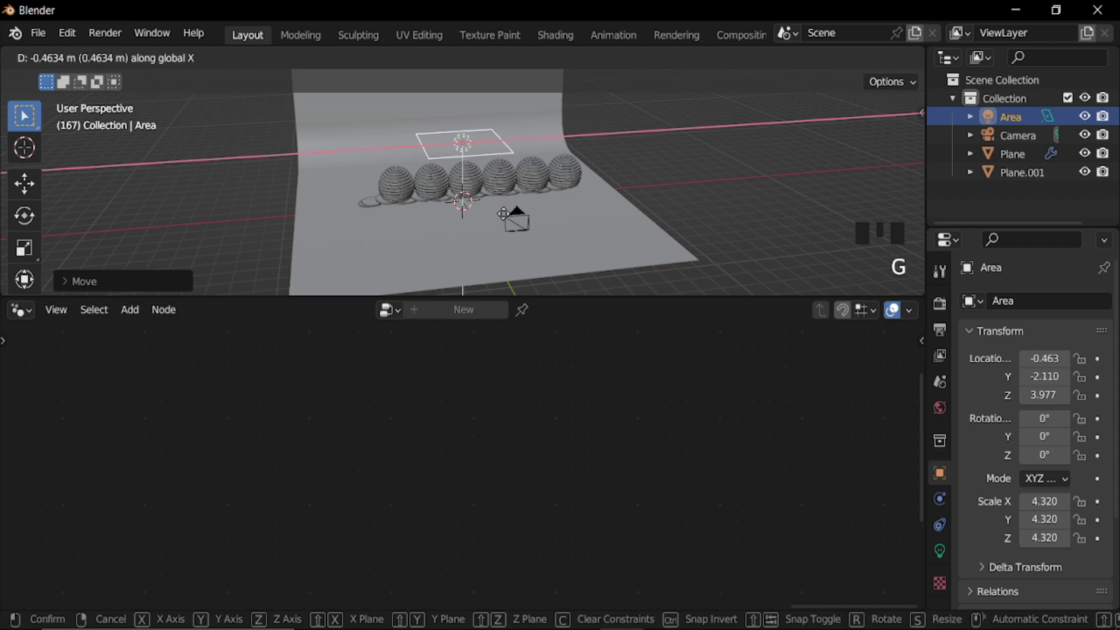
click(476, 229)
- Duplicate the area light, move the copy along X to about 4.0 m, and stretch its X scale to about 6.63
key(shift+d)
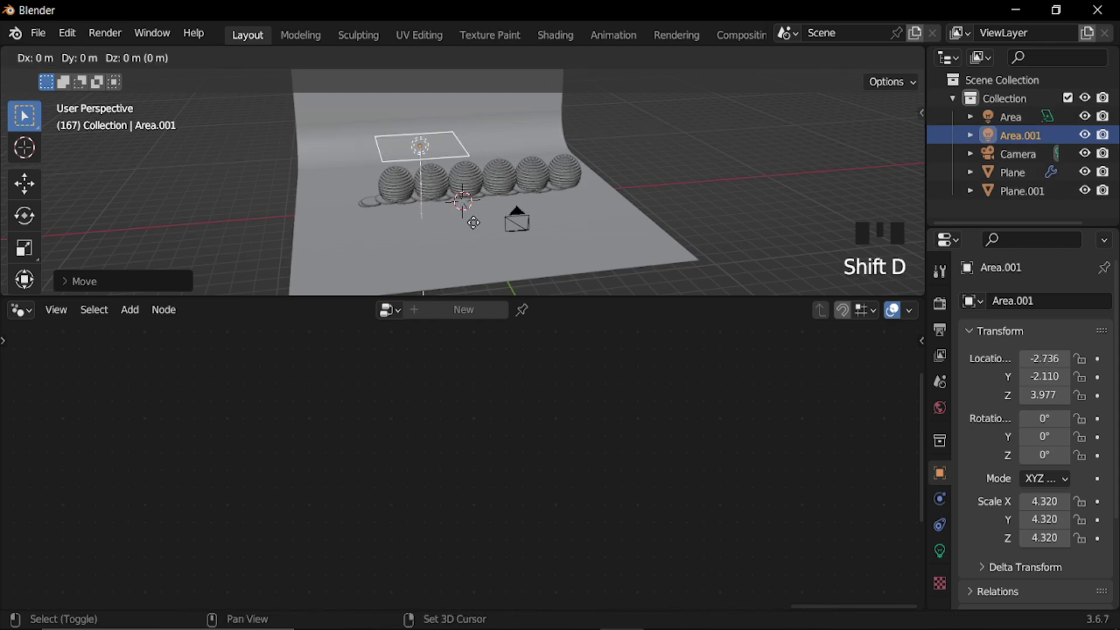
key(x)
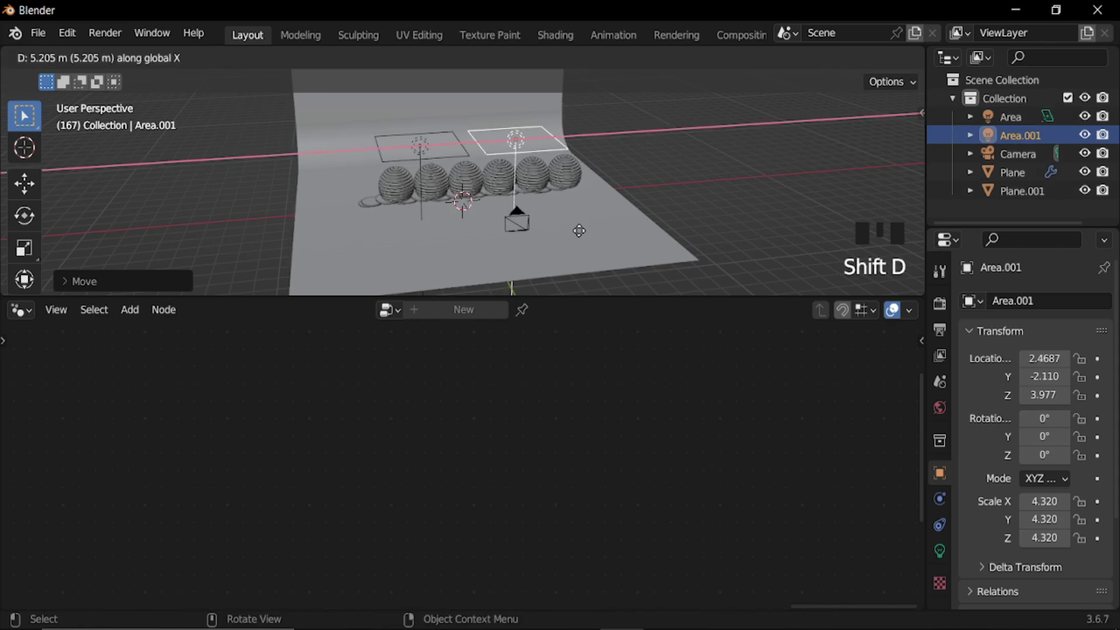
click(612, 227)
key(s)
key(x)
click(679, 237)
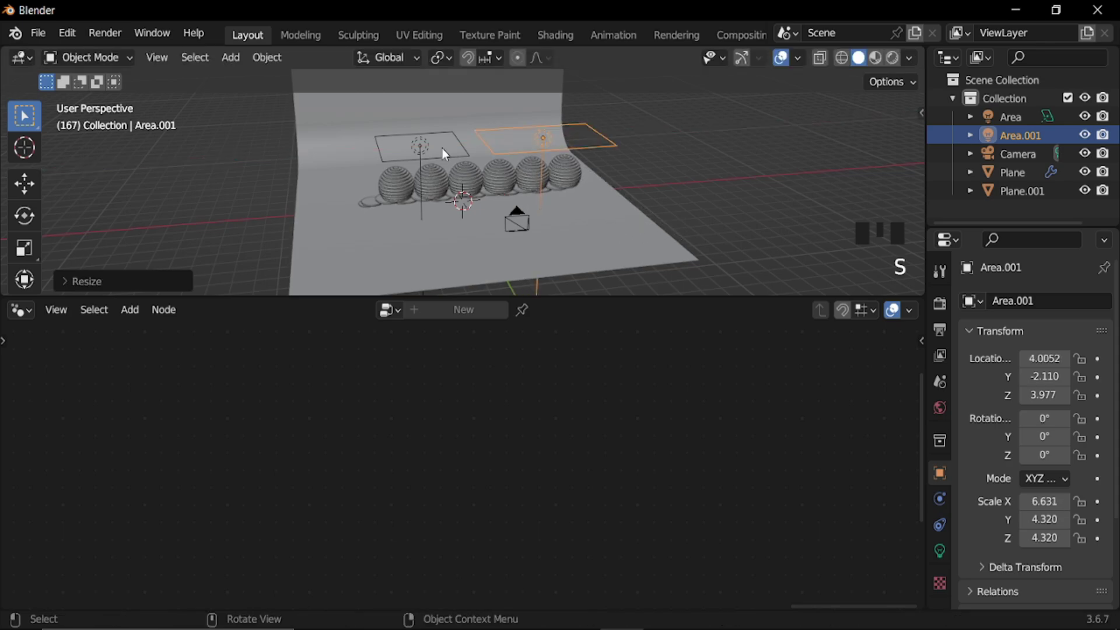
- Stretch the original area light along the X axis so it covers its half of the sphere row
click(432, 162)
key(s)
key(x)
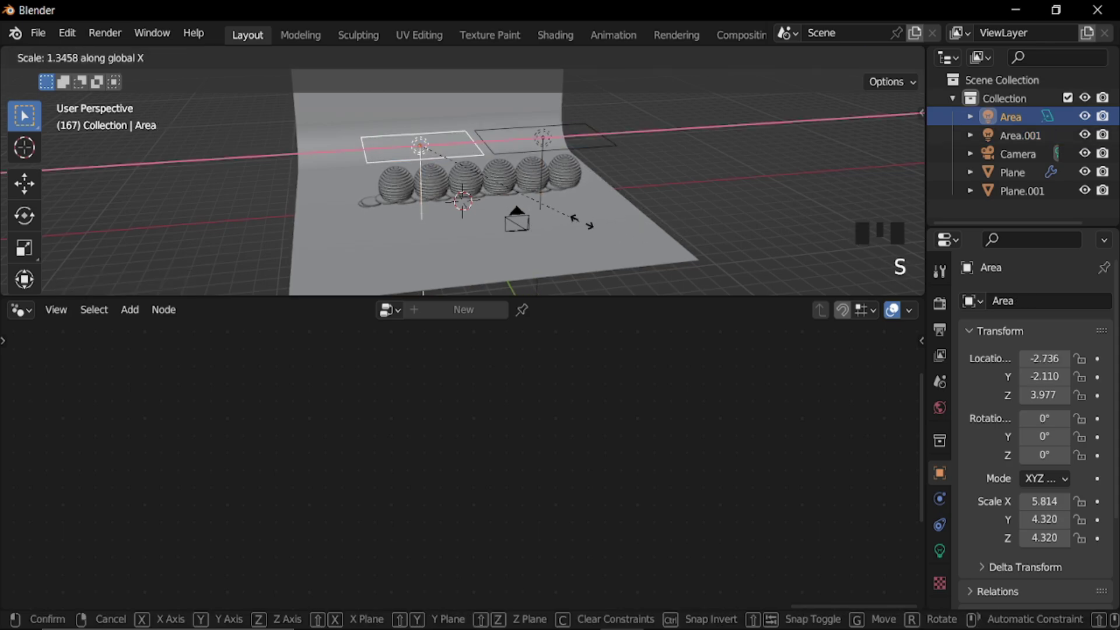
click(581, 218)
- Set the original area light's power to 1000 W and show the camera view in rendered shading
click(939, 551)
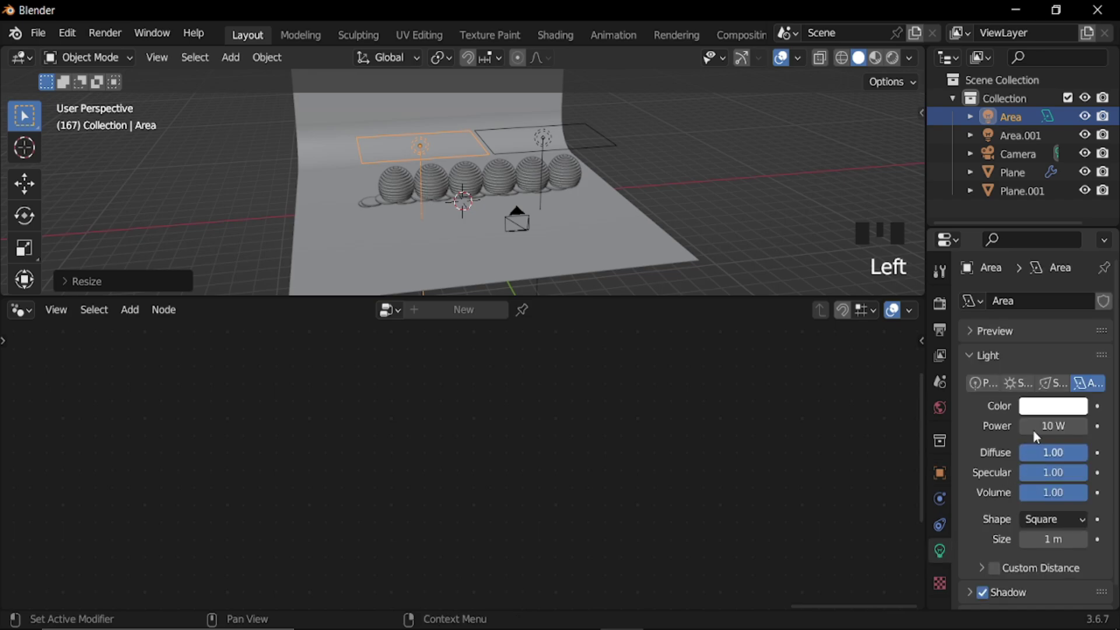
click(1053, 426)
text(00)
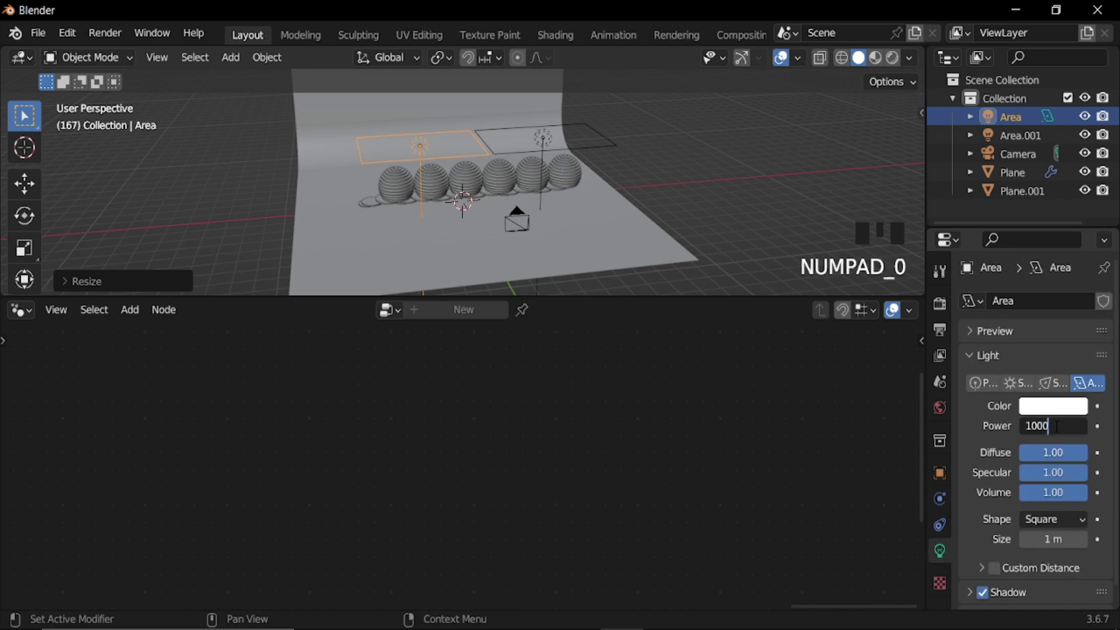
key(KP_0)
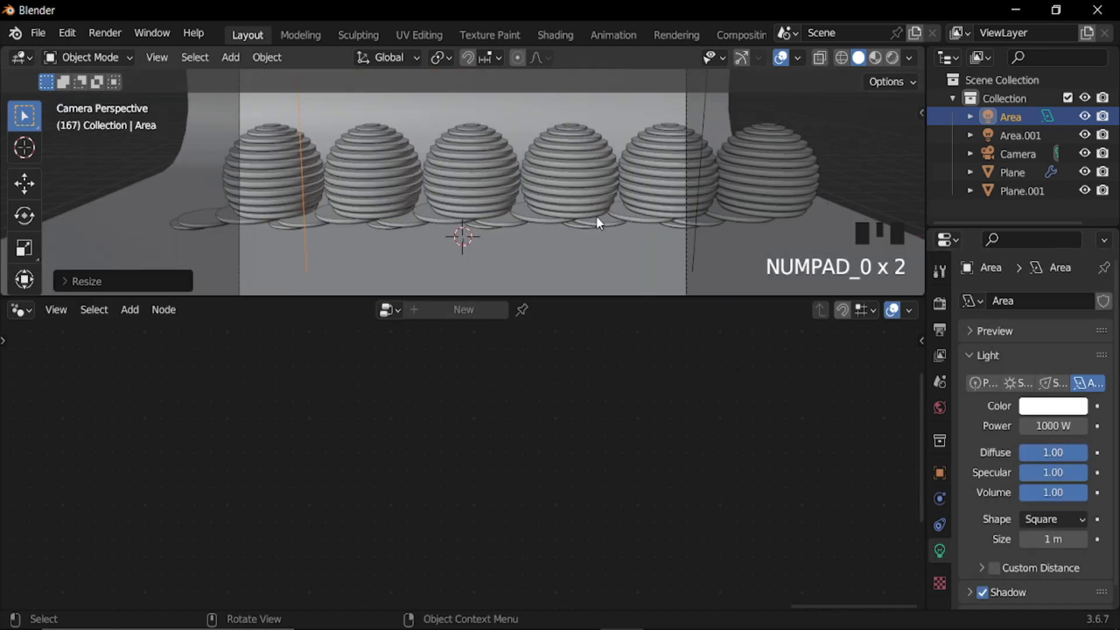
click(897, 56)
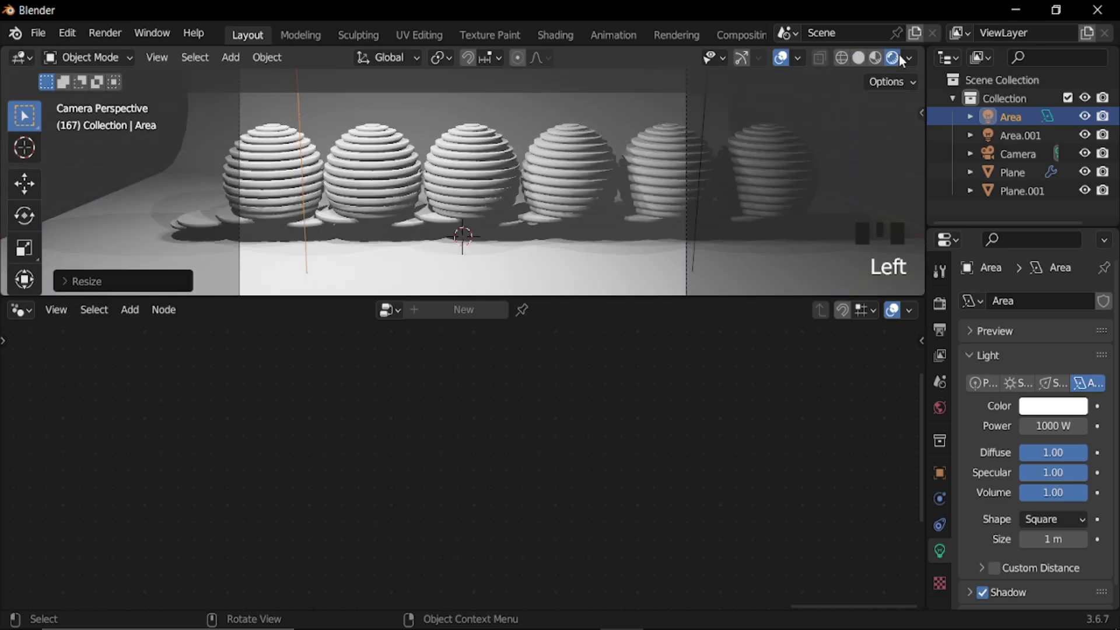
- Set the power of the duplicated area light, Area.001, to 1000 W
click(1023, 136)
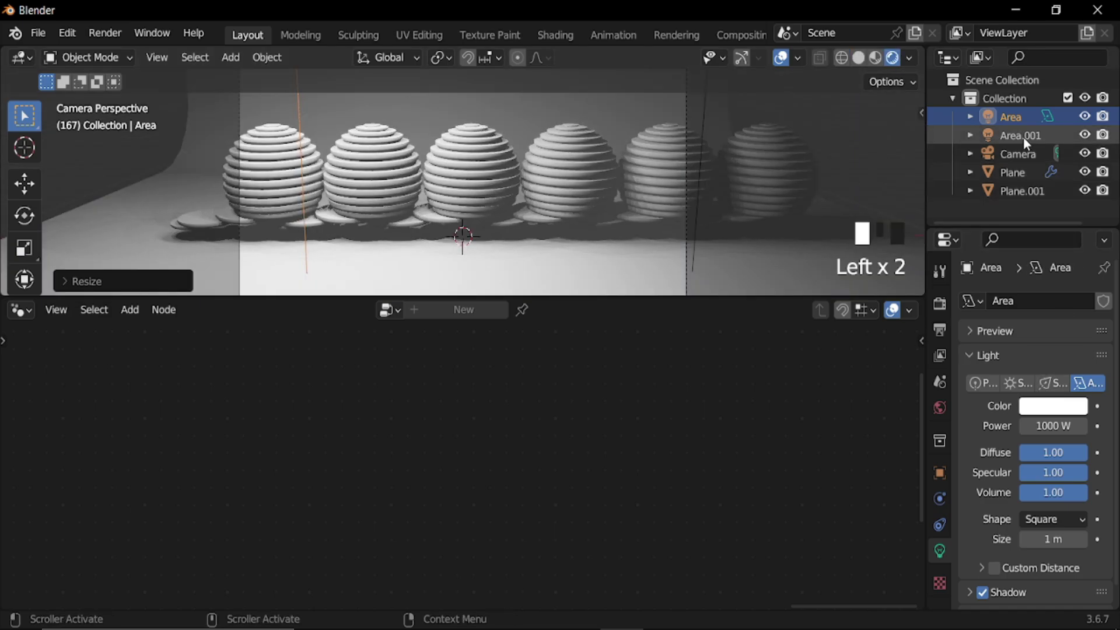
click(1062, 426)
text(1)
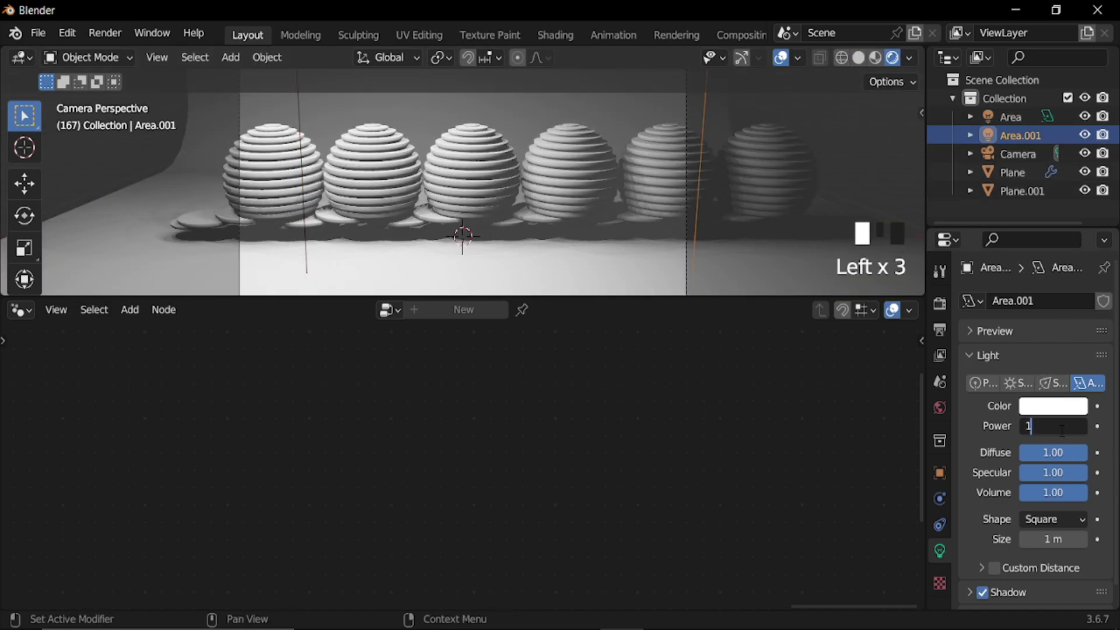
text(000)
key(Return)
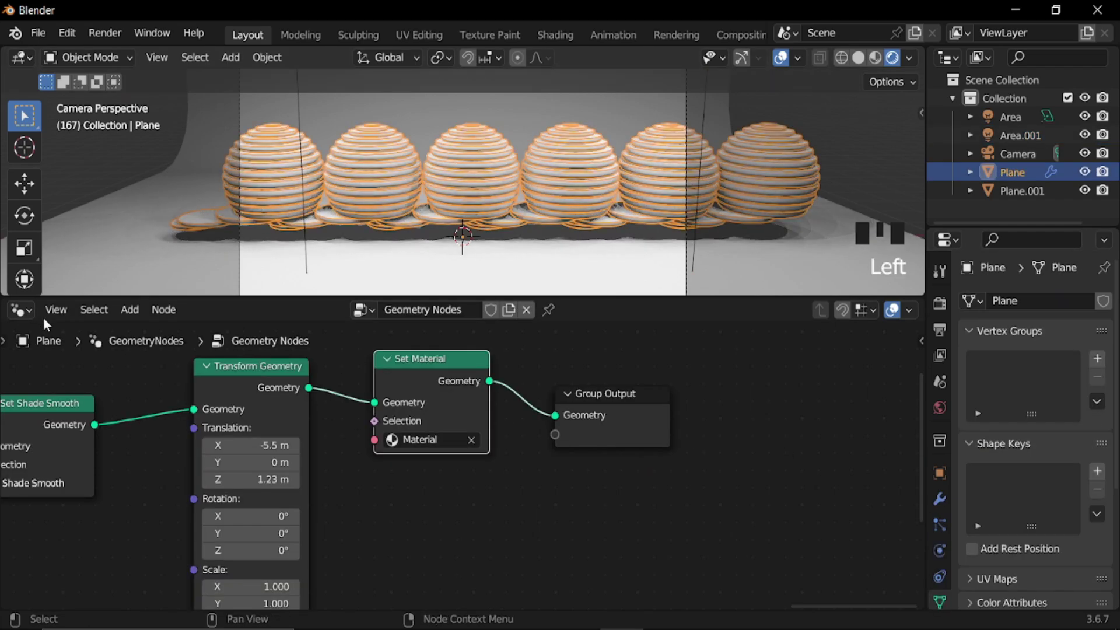
- Switch the node editor to the Shader Editor and assign the existing Material to the spheres object
click(26, 311)
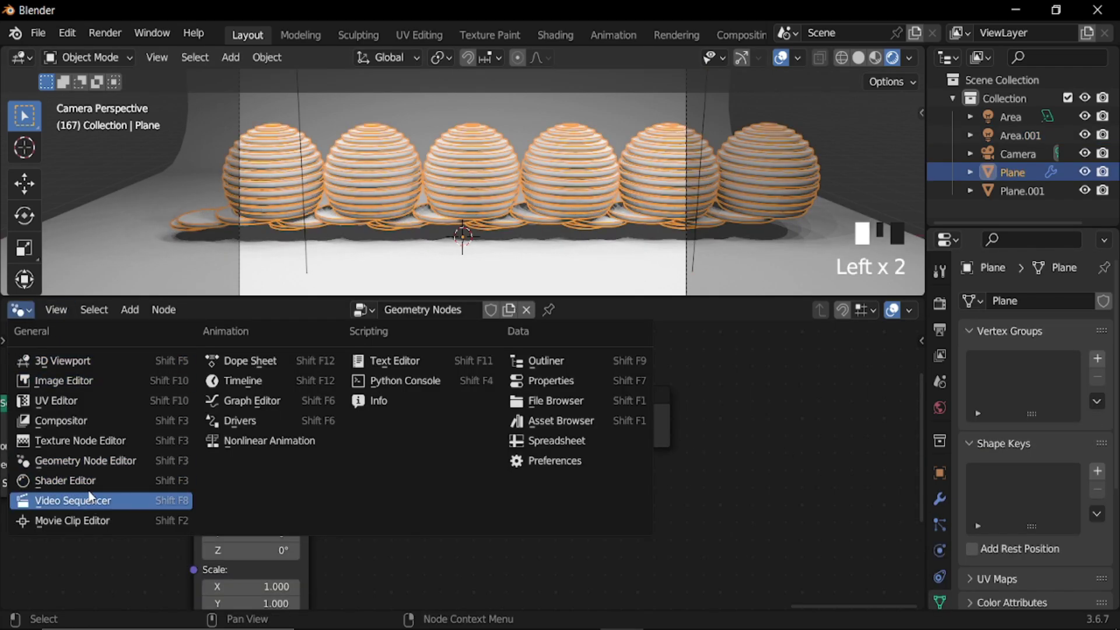
click(35, 481)
click(433, 313)
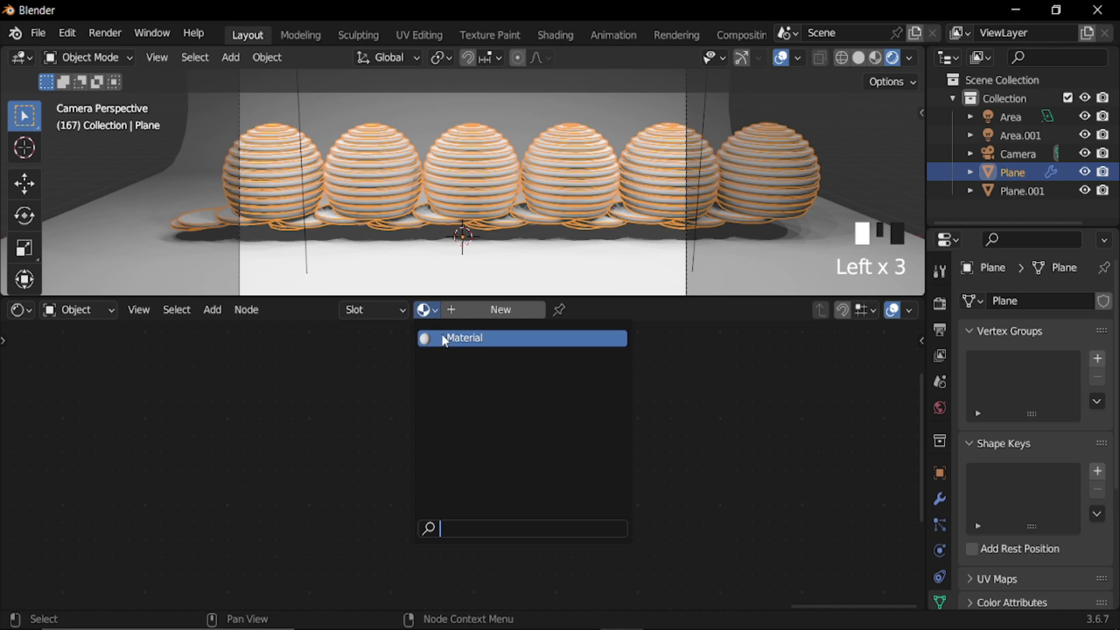
click(443, 335)
key(KP_Decimal)
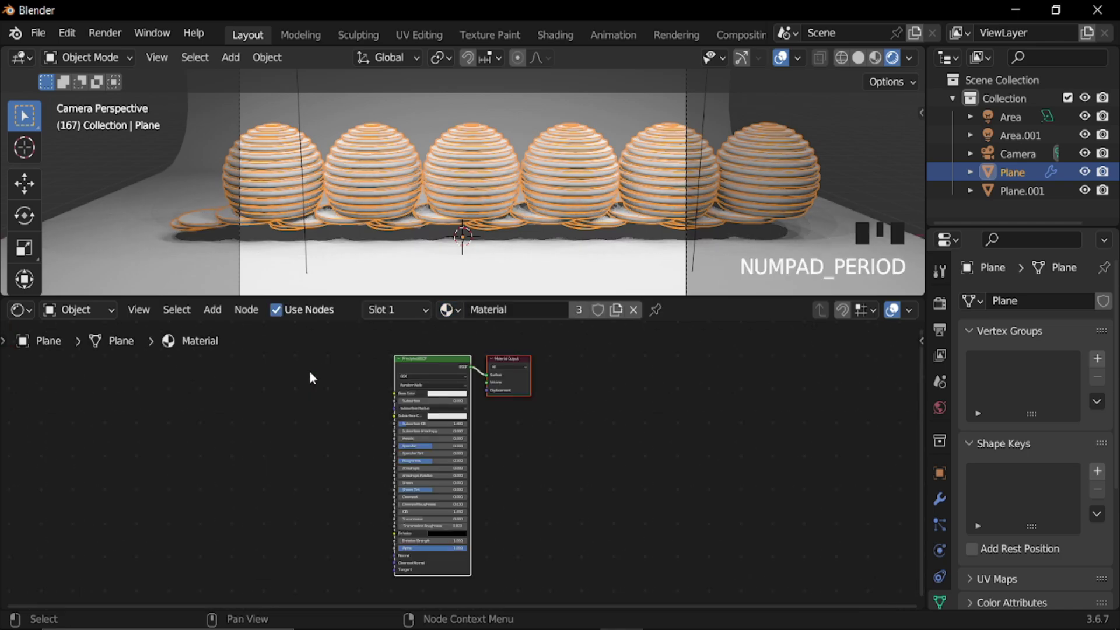
- Add an Ambient Occlusion node well ahead of the Principled BSDF in the material's node tree
key(shift+a)
click(295, 369)
text(am)
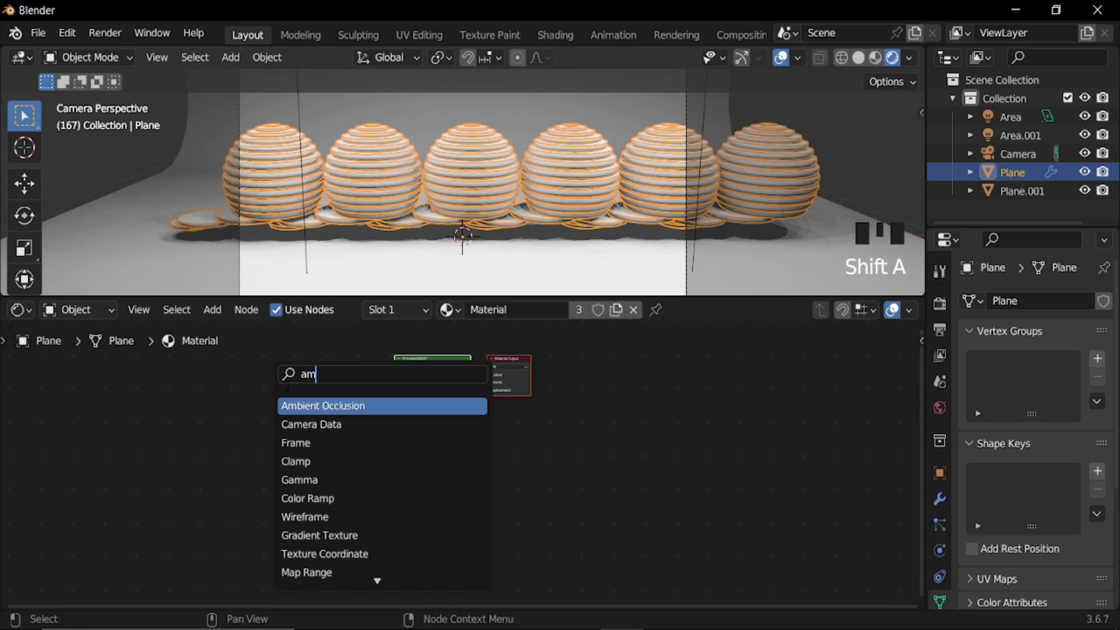
key(Return)
click(140, 410)
- Add a Color Ramp node beside the Ambient Occlusion node and link the Ambient Occlusion Color output to the ramp's Fac input
key(shift+a)
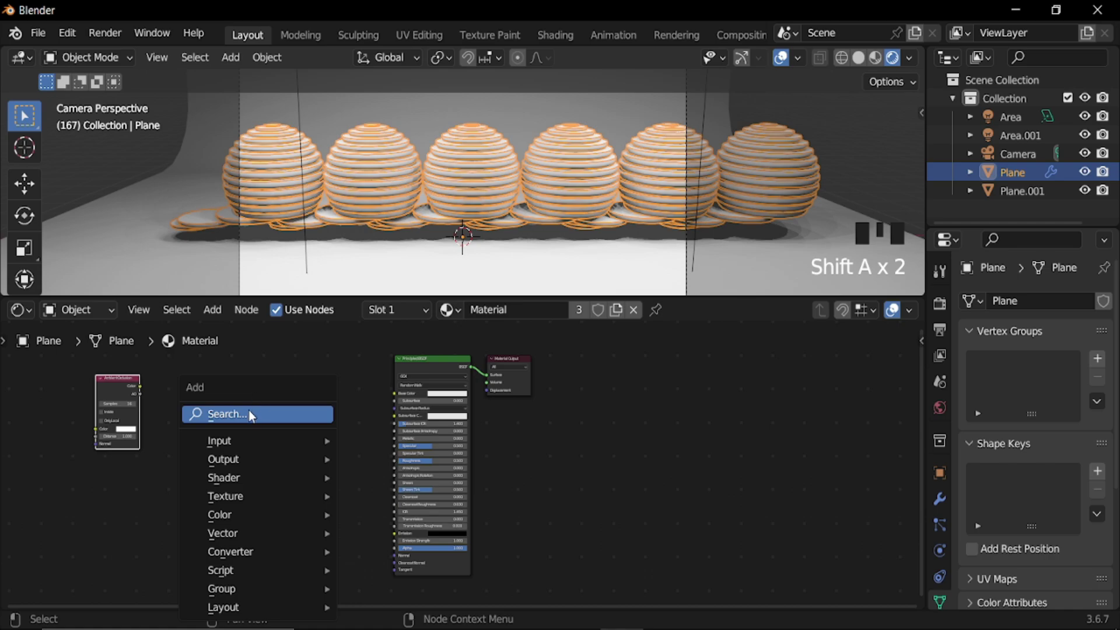
click(250, 415)
text(col)
key(Down)
key(Return)
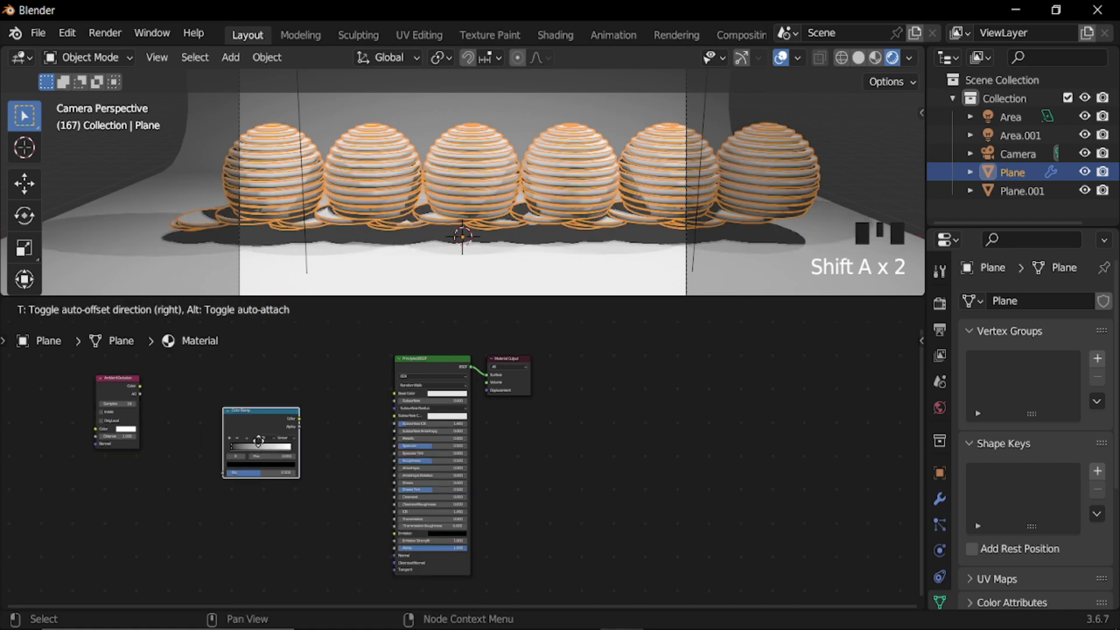
click(234, 406)
middle_drag(178, 419, 301, 416)
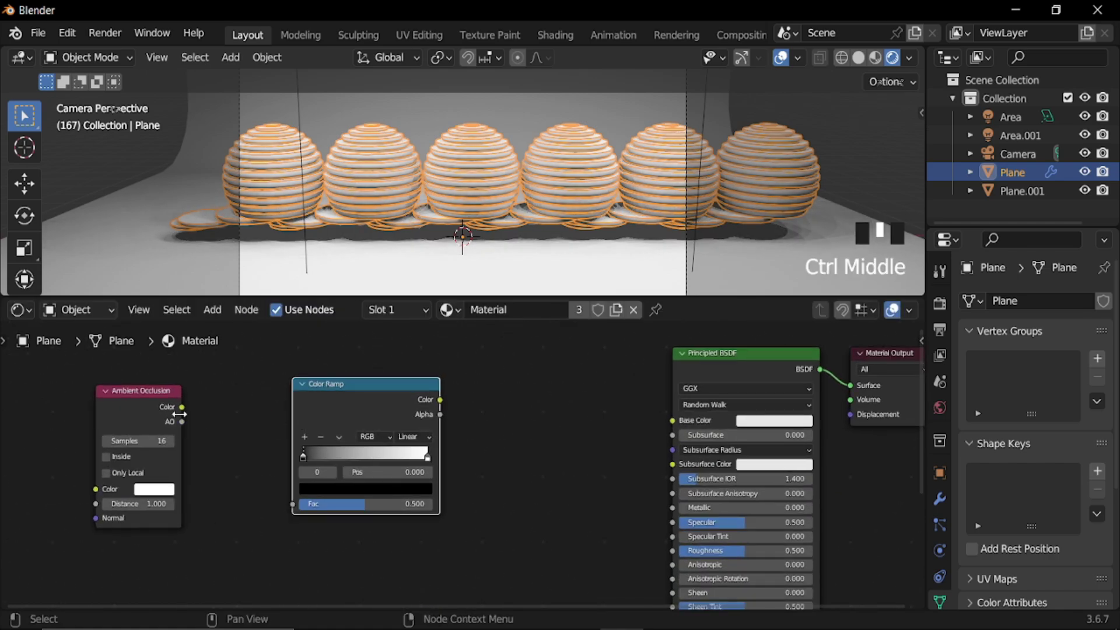
drag(181, 407, 245, 461)
drag(295, 506, 293, 504)
- Move the Color Ramp's white stop to position 0.142 and darken its color to grey
drag(427, 458, 424, 461)
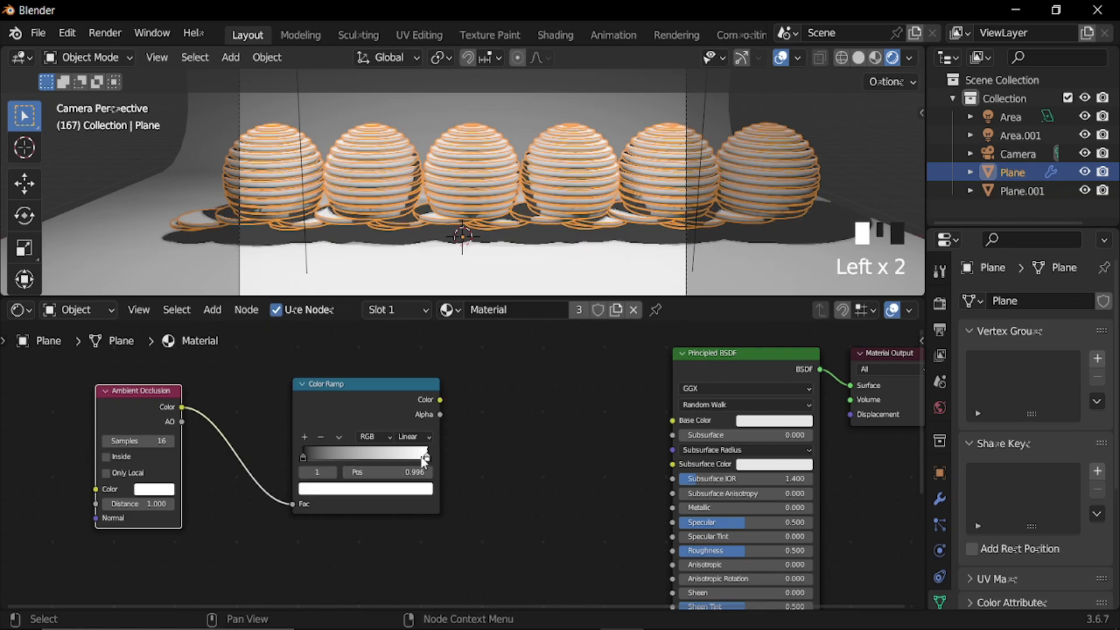
drag(329, 460, 310, 460)
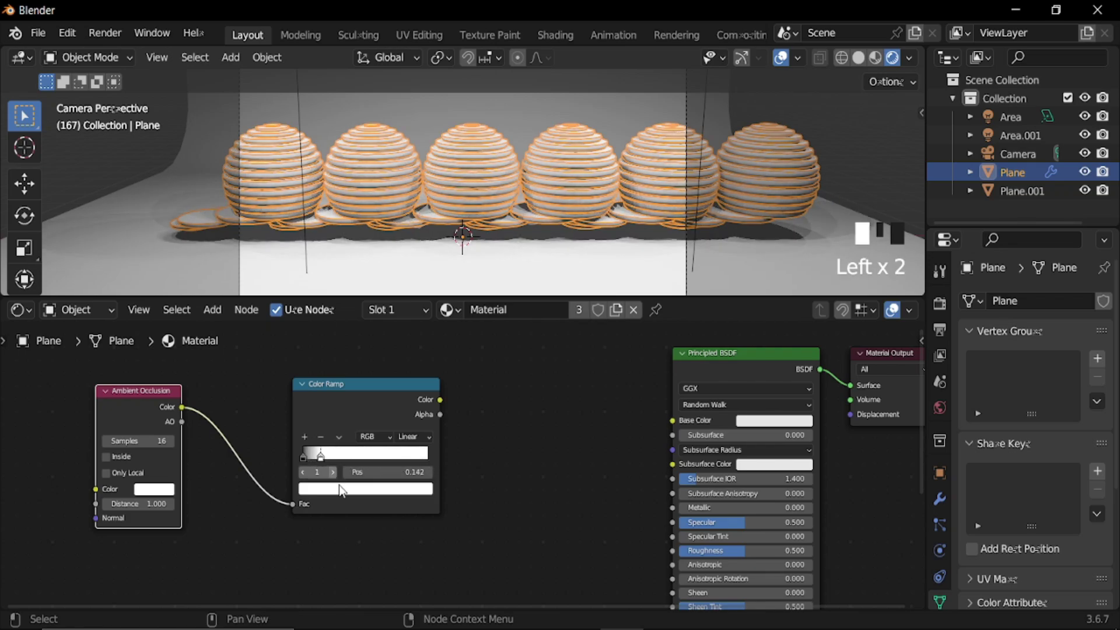
click(356, 487)
drag(404, 304, 404, 361)
- Link the Color Ramp's Color output to the Principled BSDF's Base Color and set Metallic to 0.2
middle_drag(501, 430, 337, 420)
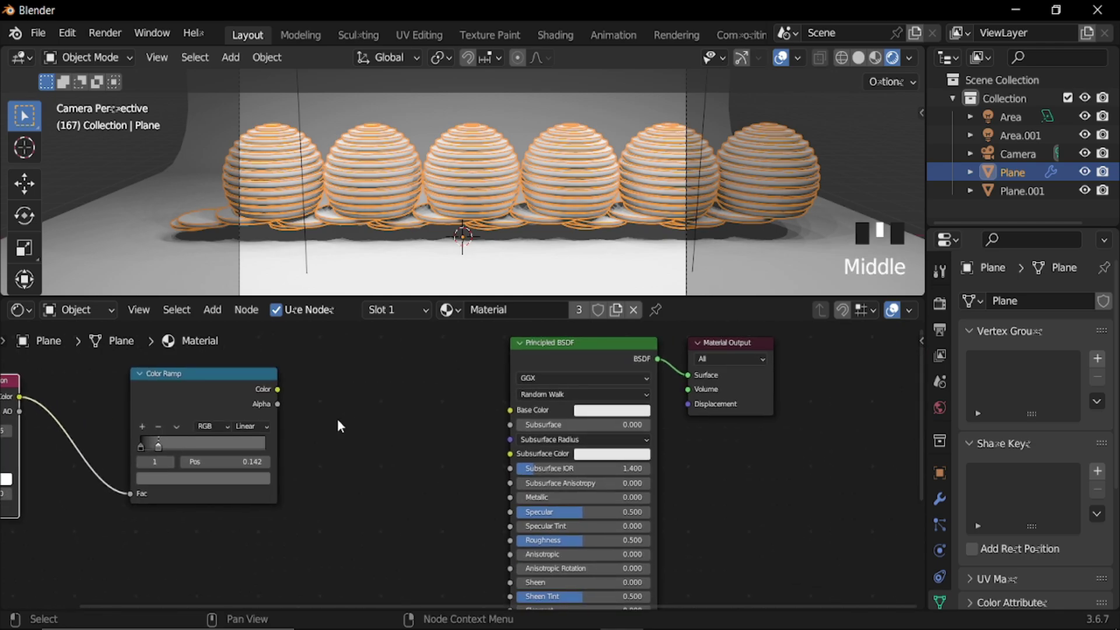
drag(278, 389, 516, 410)
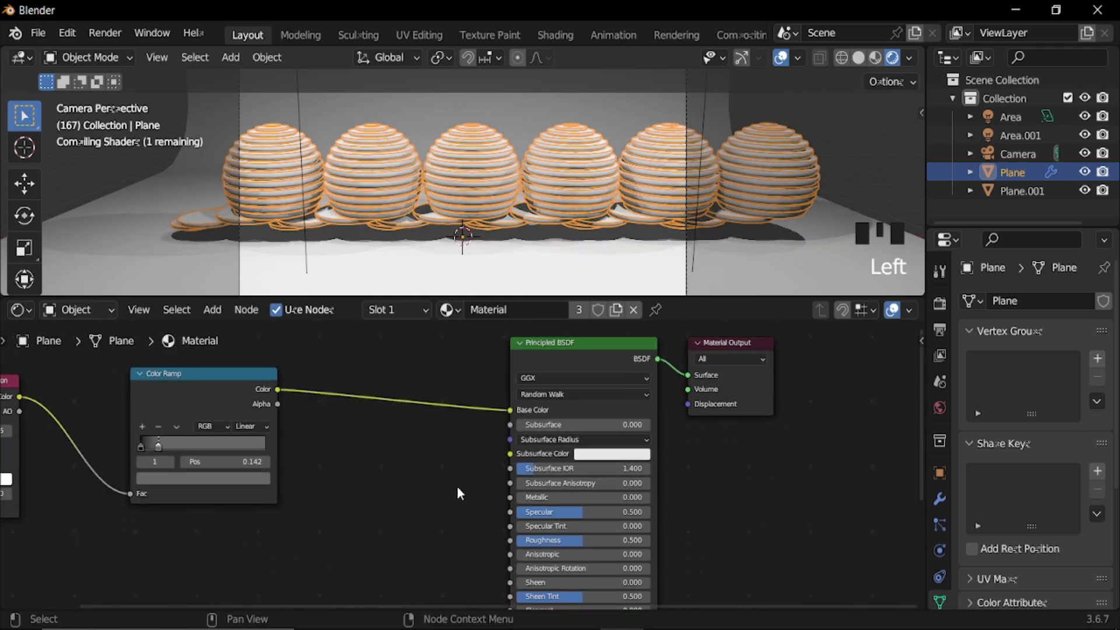
middle_drag(460, 495, 399, 461)
middle_drag(581, 532, 498, 444)
drag(487, 400, 487, 400)
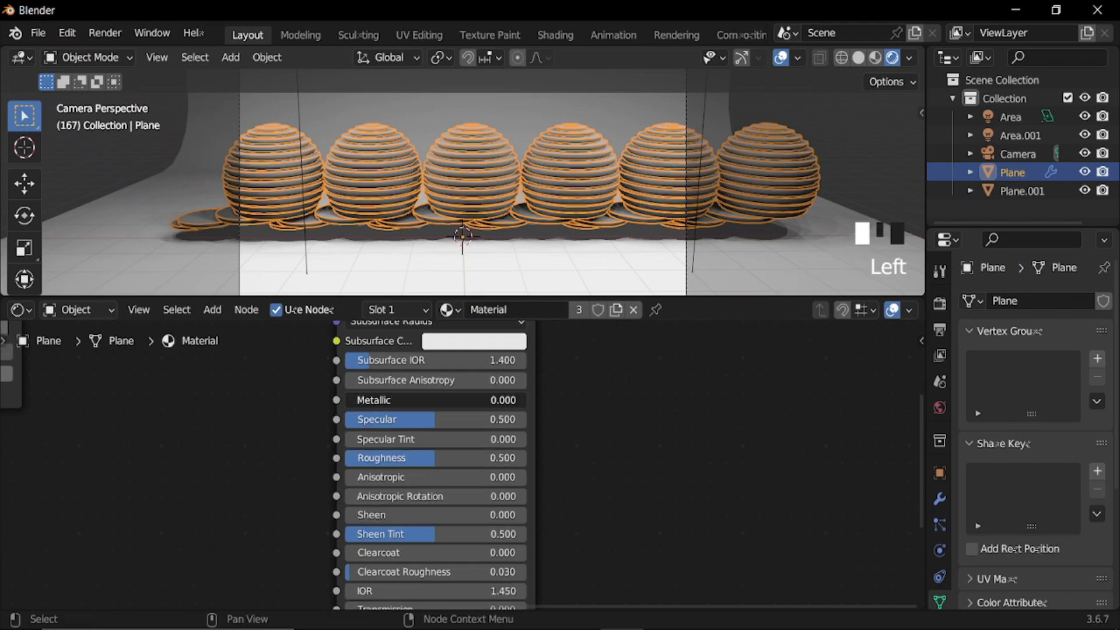
key(Return)
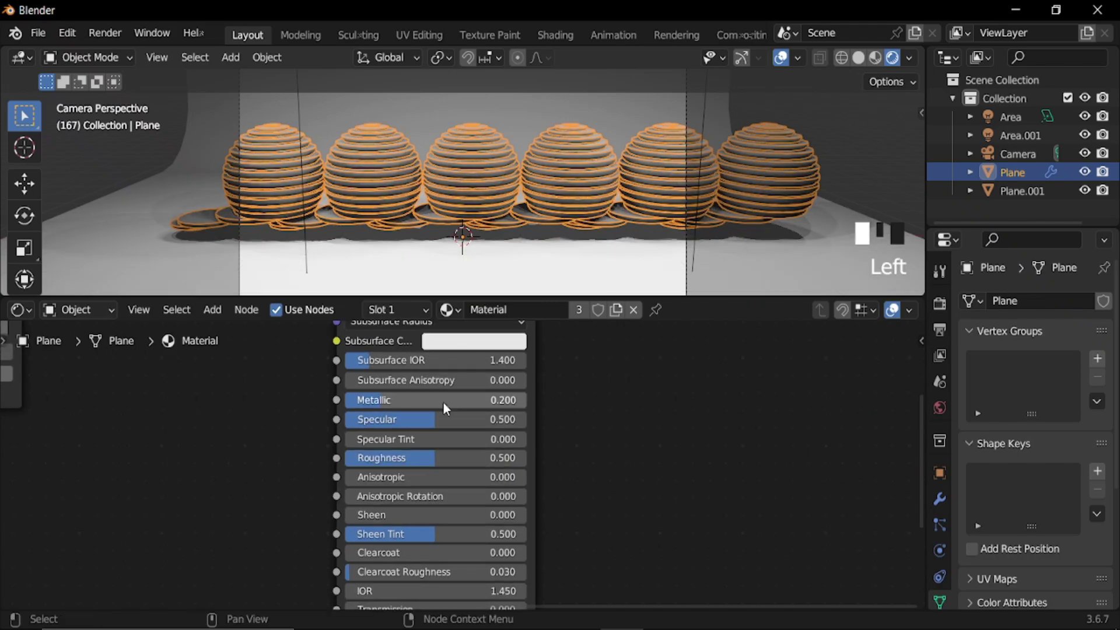
- Set the Principled BSDF's Roughness to 0.3 in the sphere material
middle_drag(586, 473, 665, 438)
click(521, 423)
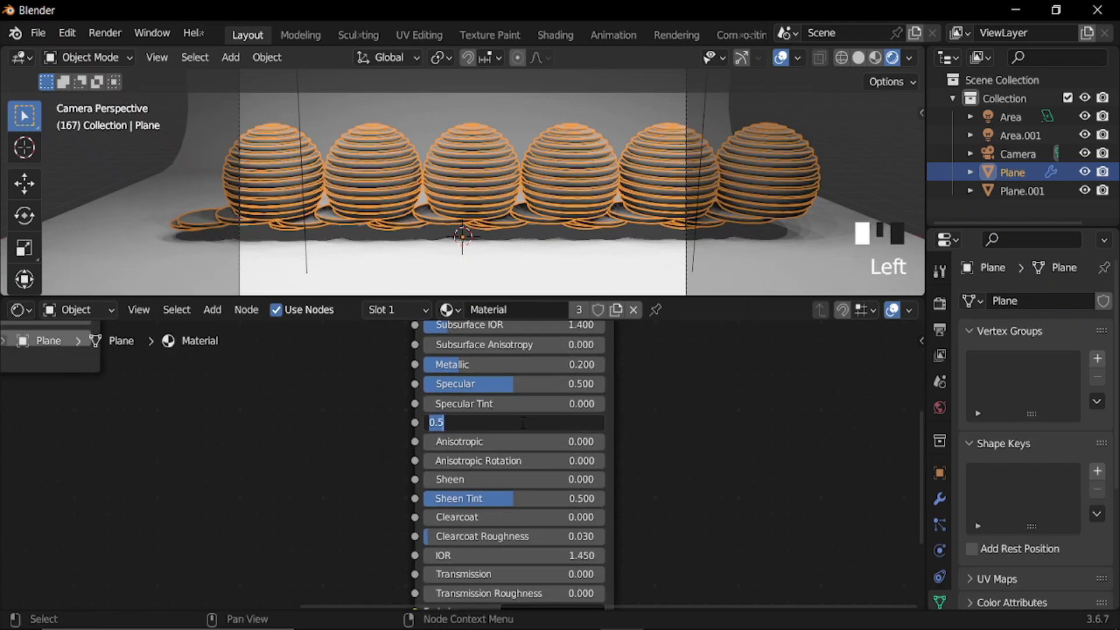
text(0)
key(Return)
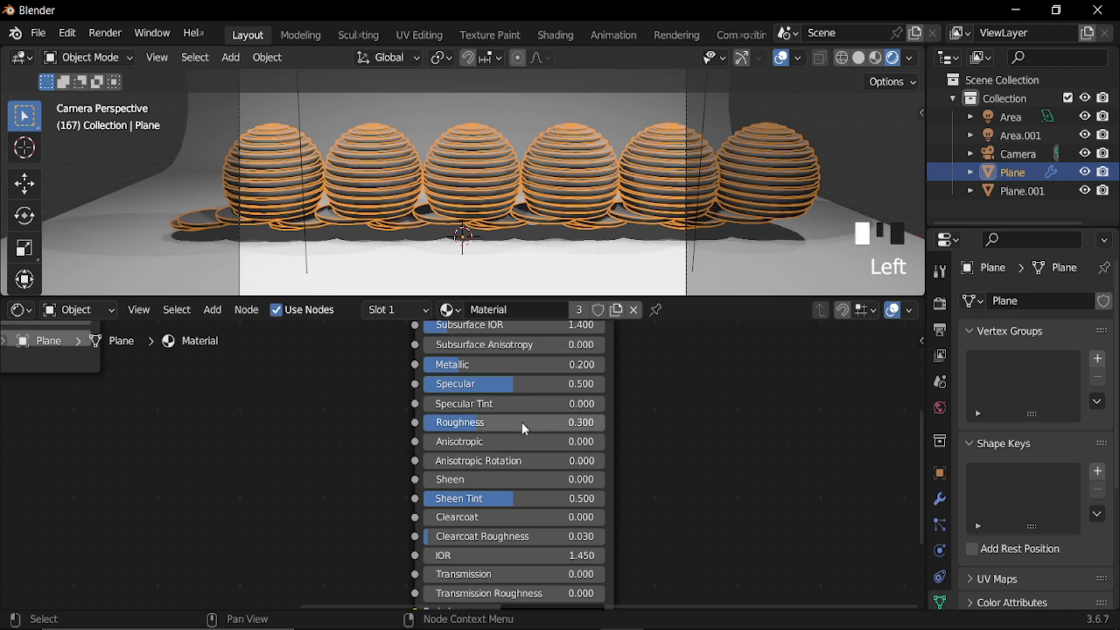
- Hide the viewport overlays and briefly play the animation to check the shaded spheres up close
click(780, 58)
ctrl+middle_drag(608, 188, 608, 135)
key(space)
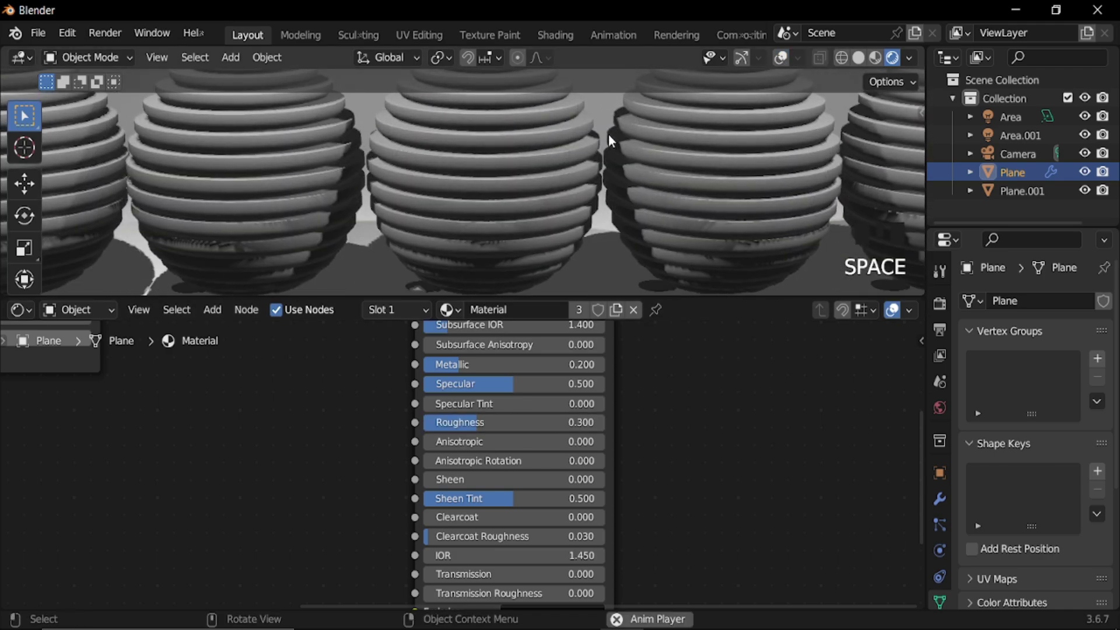
key(space)
ctrl+middle_drag(555, 208, 528, 235)
- Create a new material on the curved backdrop and sample its Base Color from one of the grey spheres
click(578, 236)
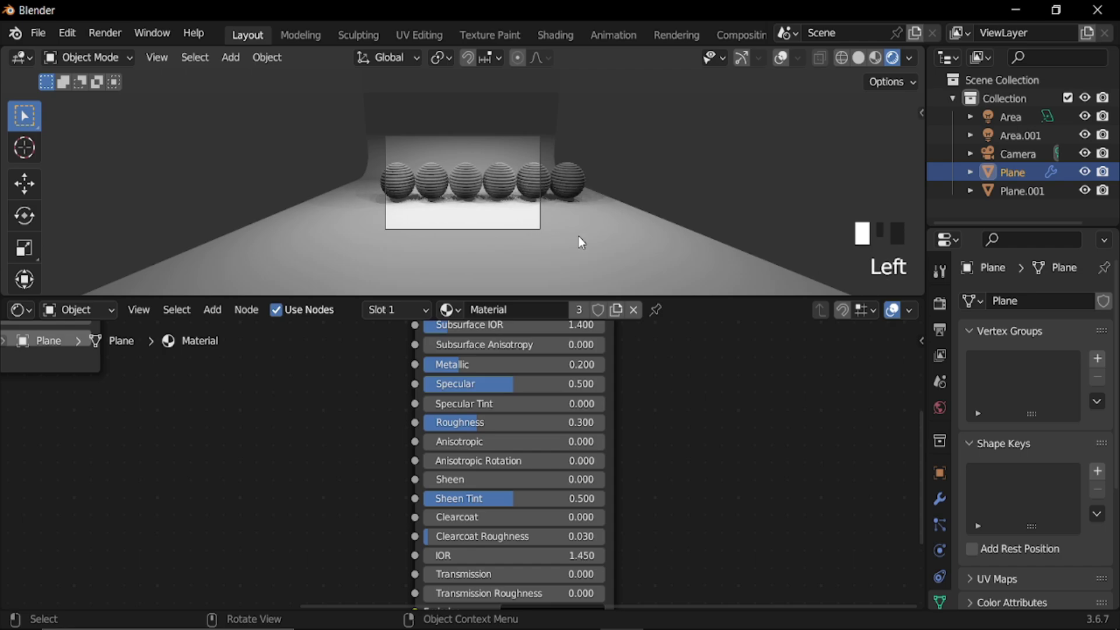
click(500, 311)
middle_drag(556, 418, 578, 572)
click(608, 402)
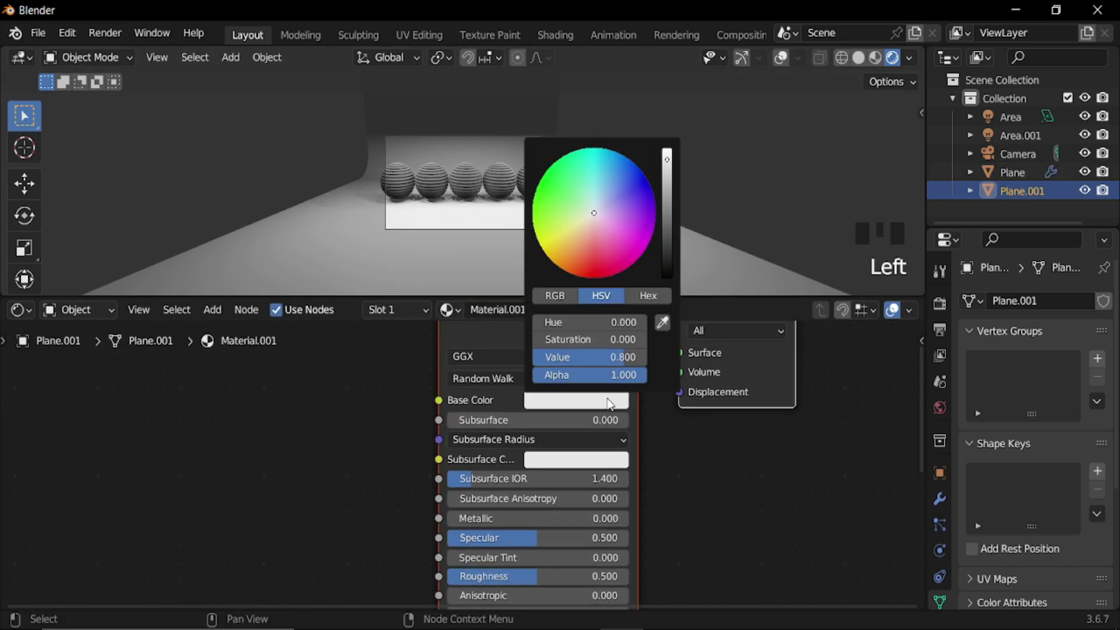
click(663, 322)
click(479, 181)
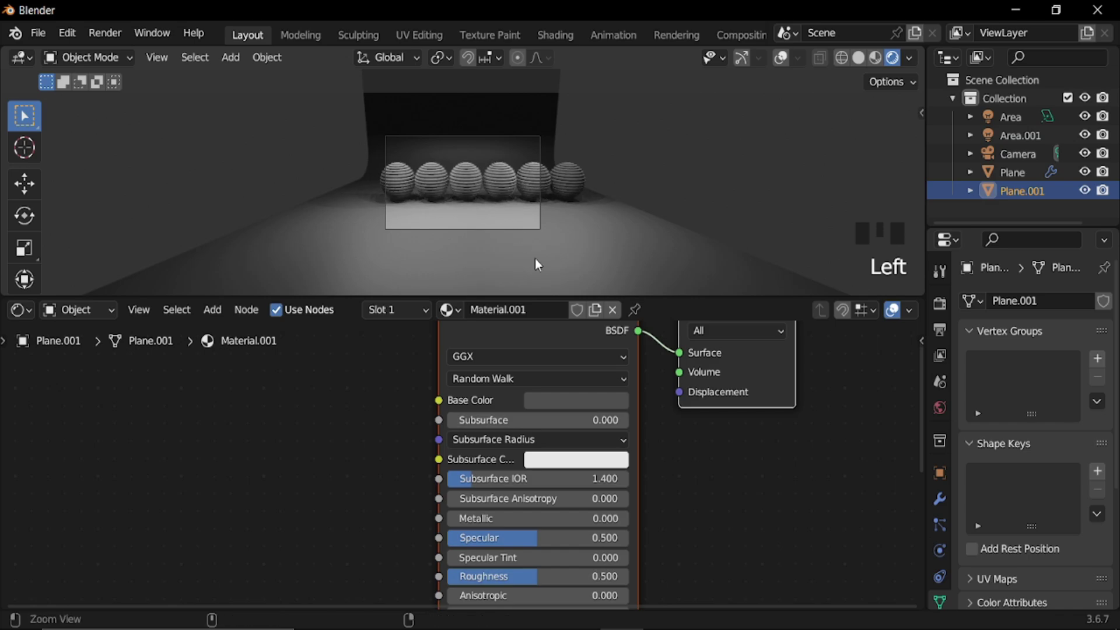
ctrl+middle_drag(537, 266, 522, 163)
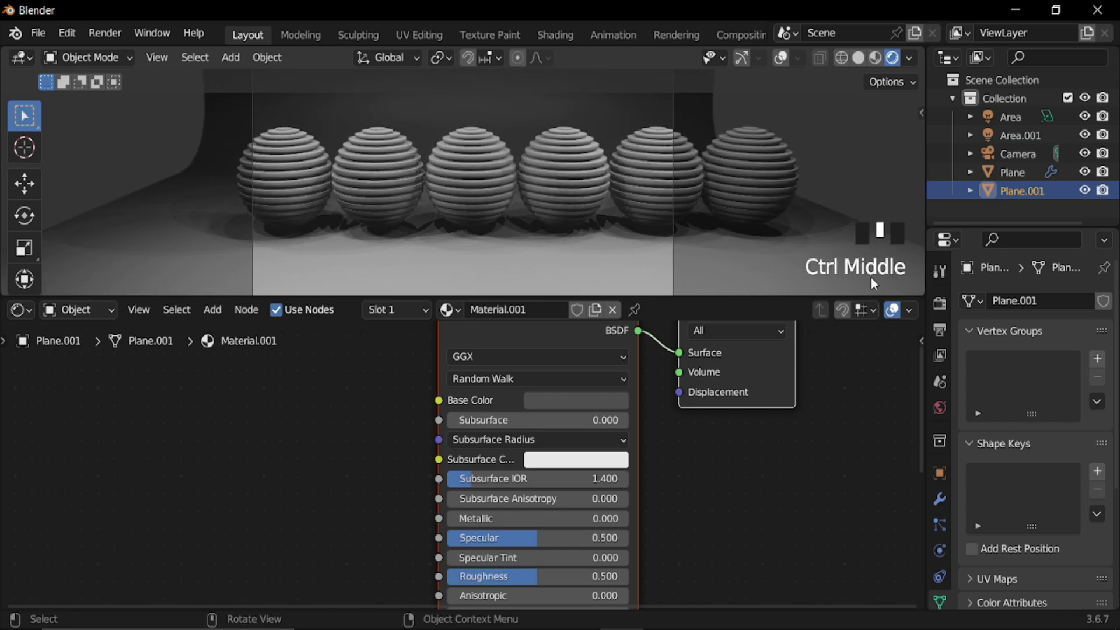
- Set the scene's output frame rate to 30 fps
click(939, 333)
click(1044, 493)
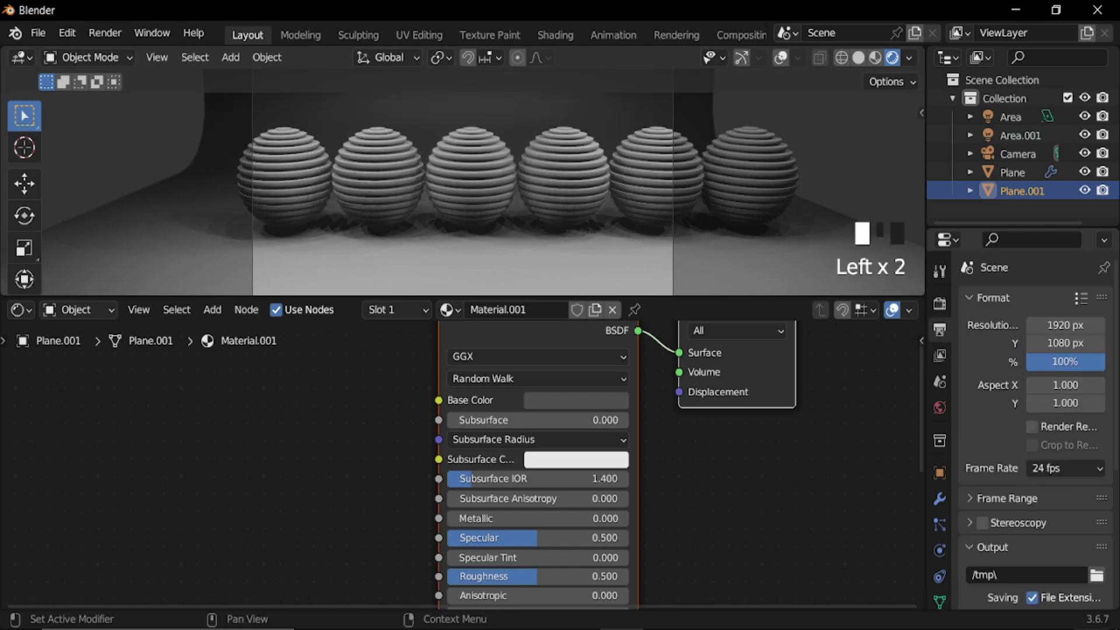
click(1086, 469)
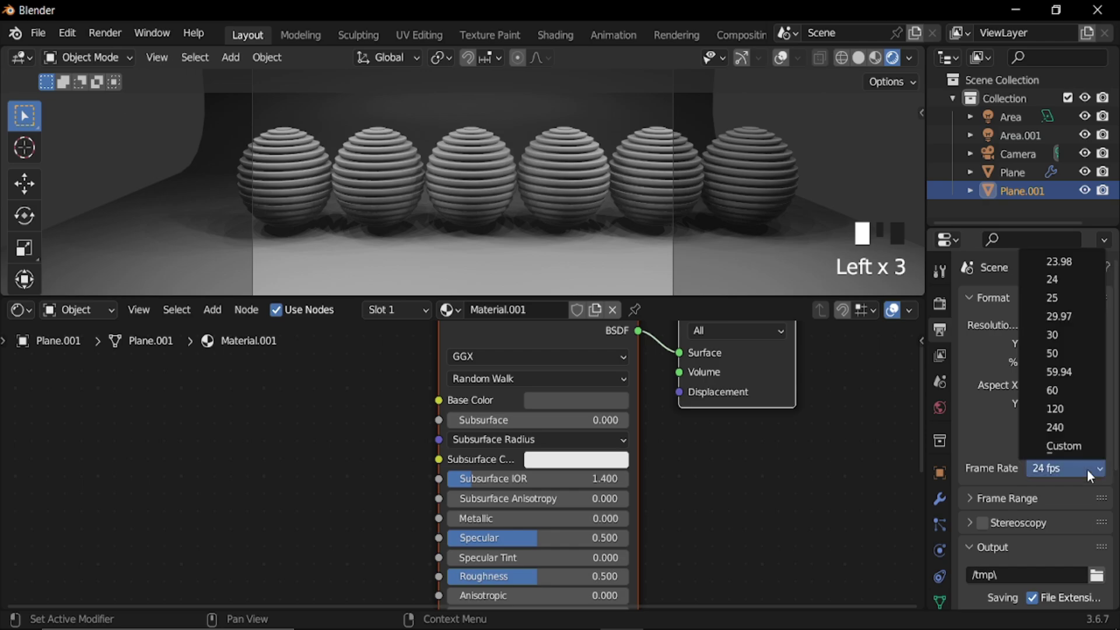
click(1062, 336)
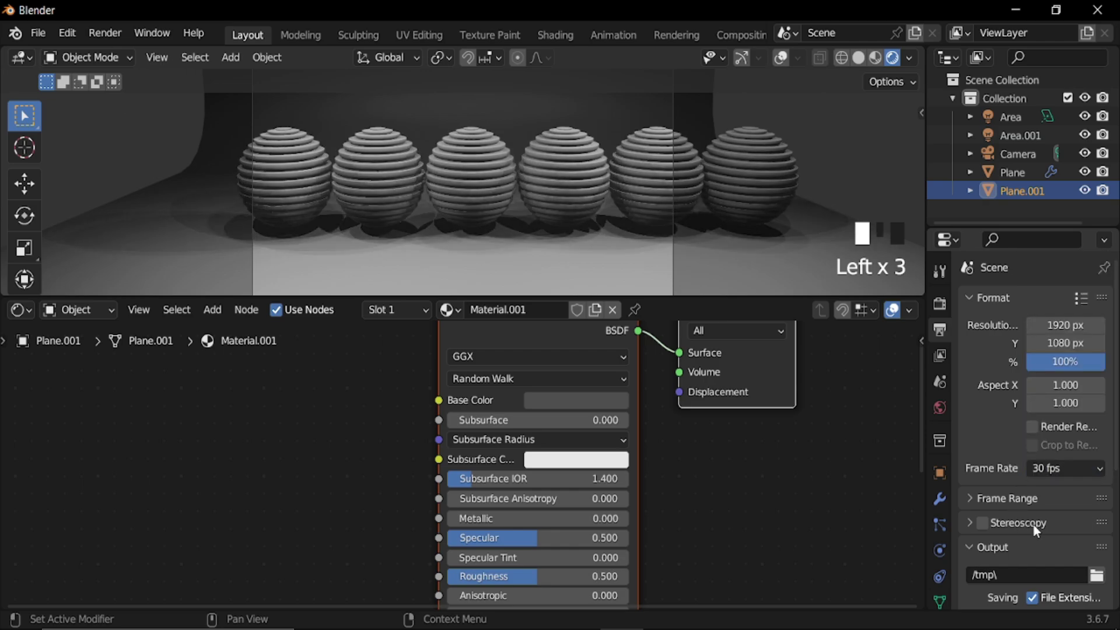
- Set the output file format to FFmpeg Video and change the encoding container from Matroska
middle_drag(1036, 527, 1053, 379)
click(1077, 488)
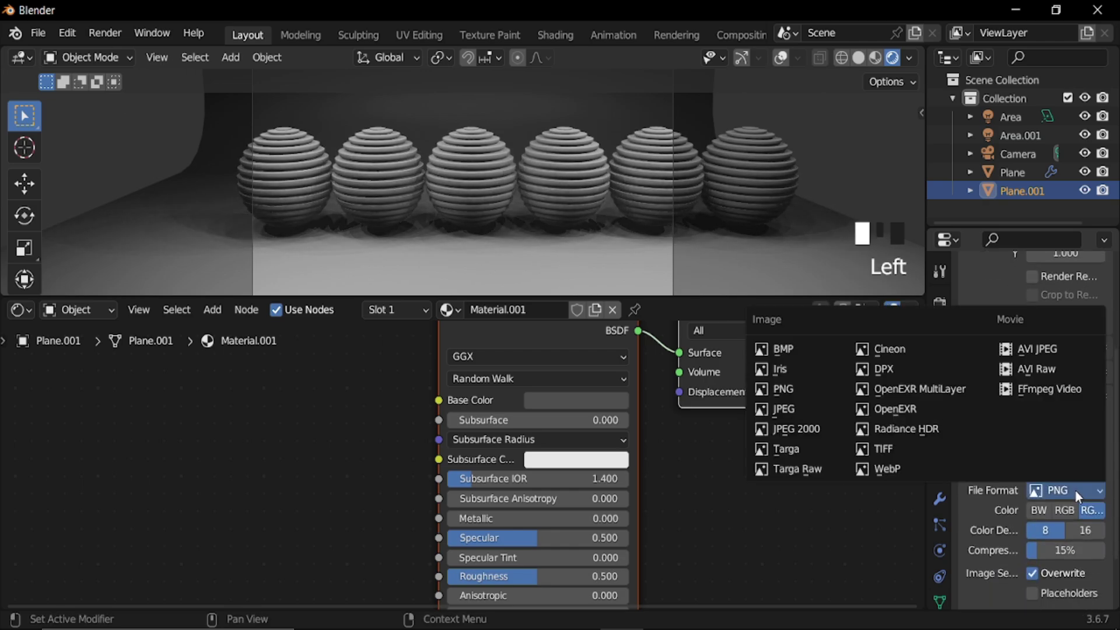
click(1035, 386)
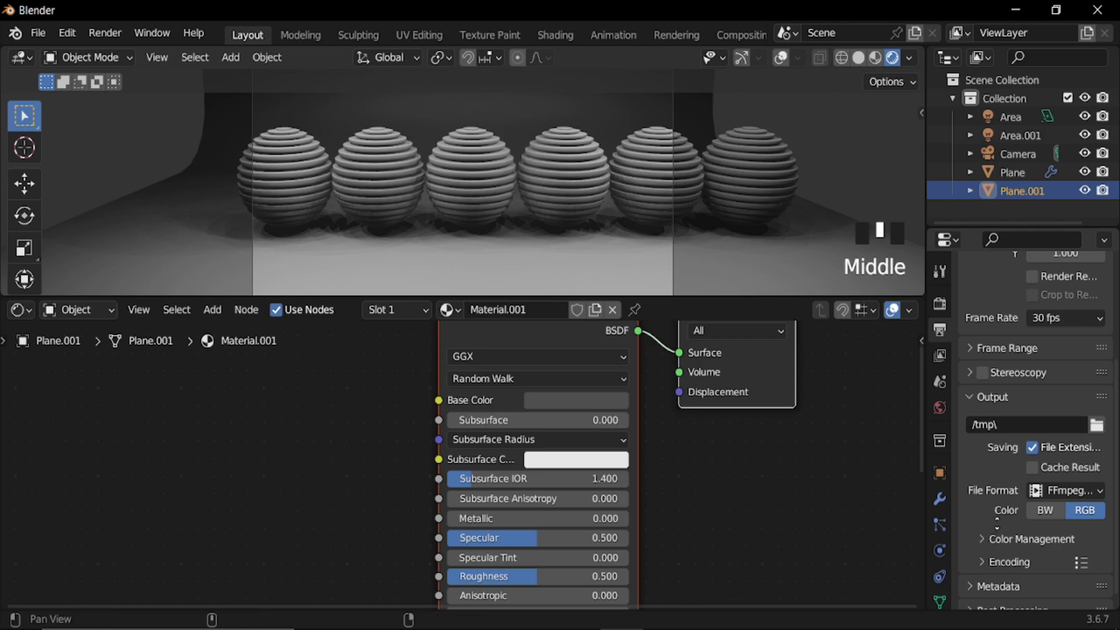
middle_drag(996, 519, 1010, 509)
click(993, 551)
middle_drag(1050, 541, 1055, 492)
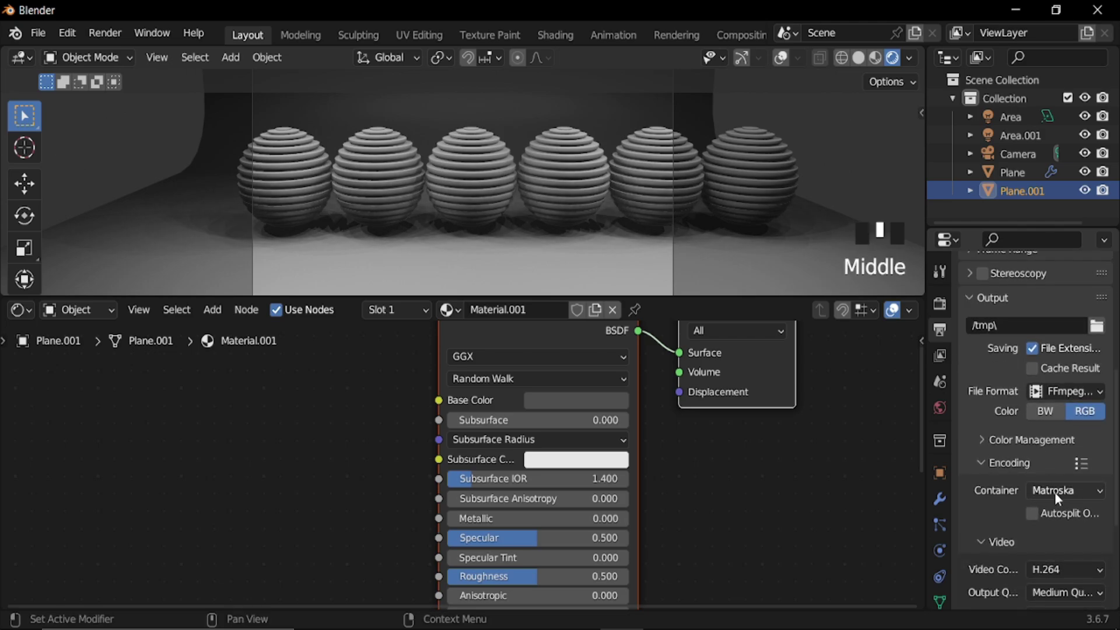
click(1054, 492)
click(1036, 435)
- Set the video encoding's output quality to High Quality
middle_drag(1063, 569, 1055, 488)
click(1053, 508)
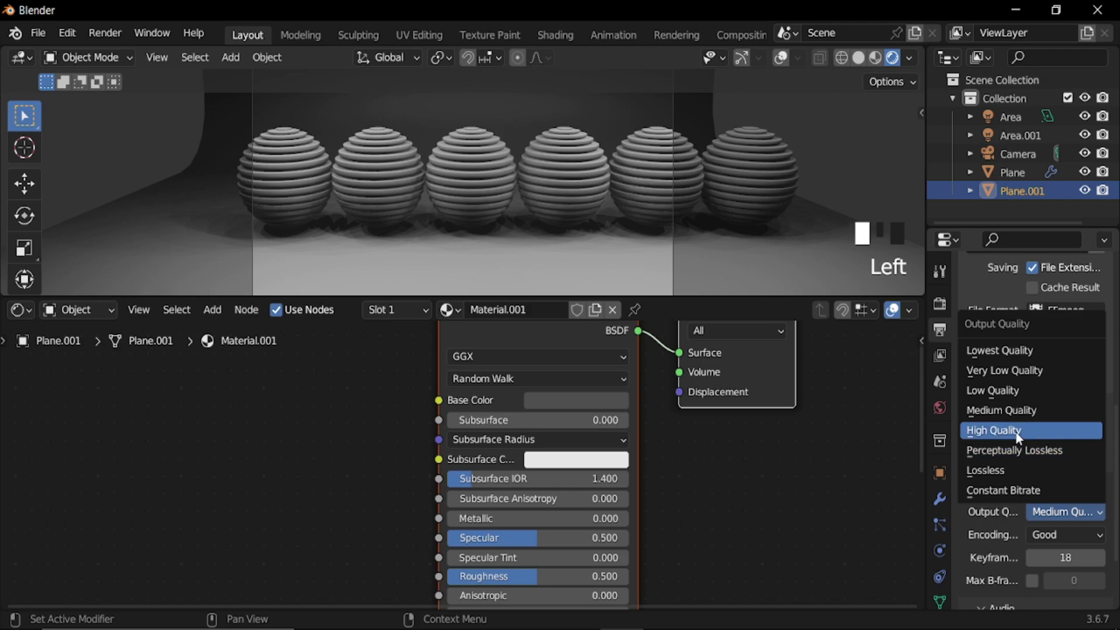
click(993, 430)
middle_drag(1009, 295, 1009, 560)
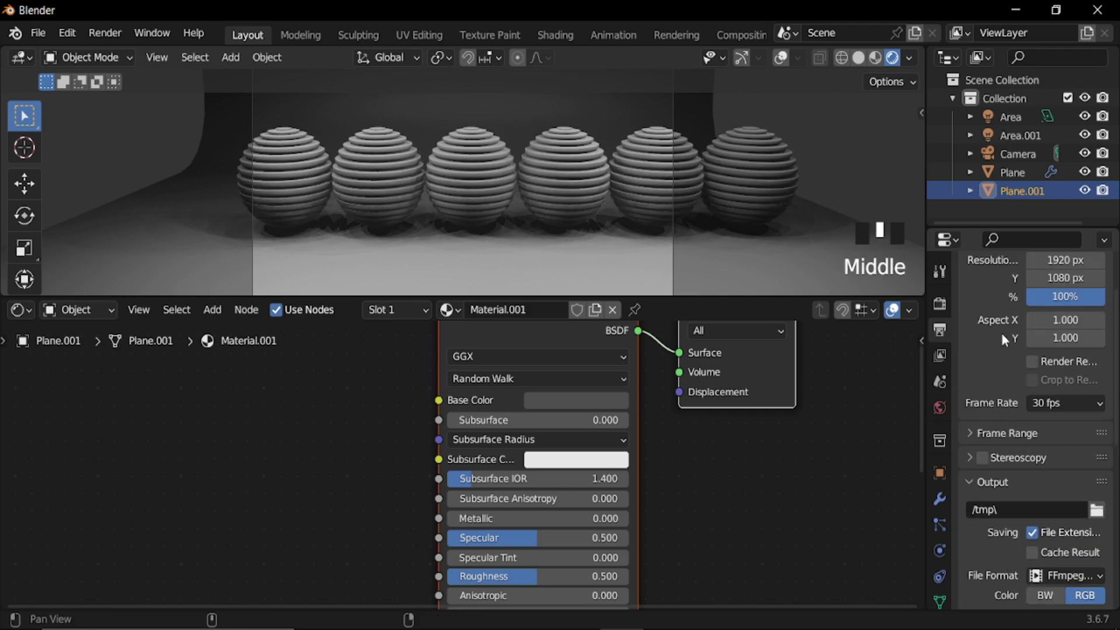
middle_drag(1004, 339, 1004, 489)
- Switch the render engine to Cycles and set the render Max Samples to 80
click(940, 304)
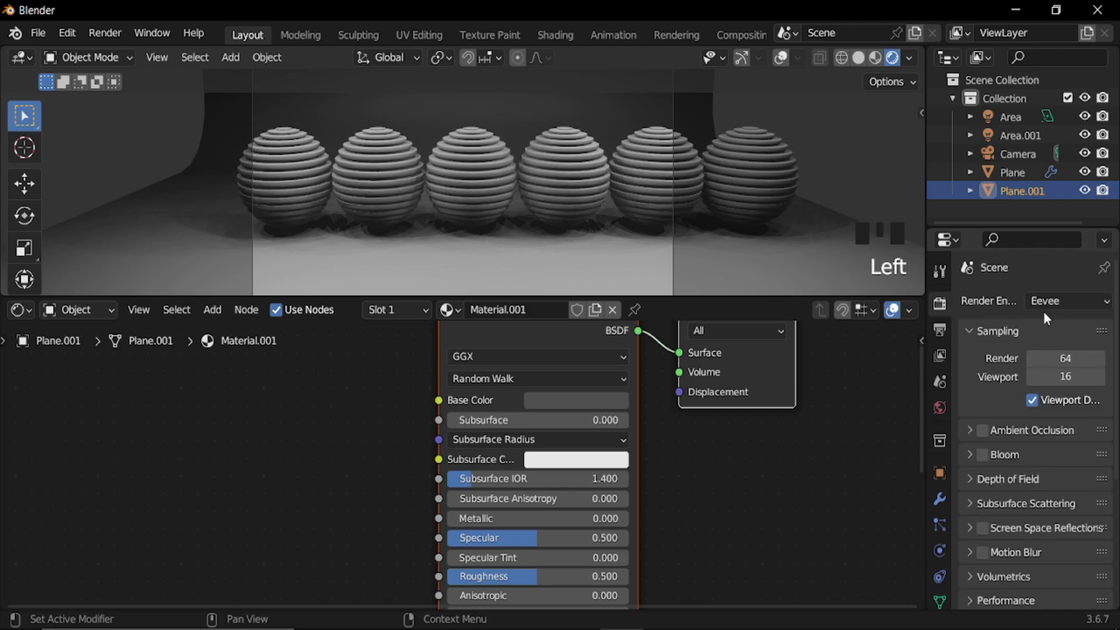
click(1061, 306)
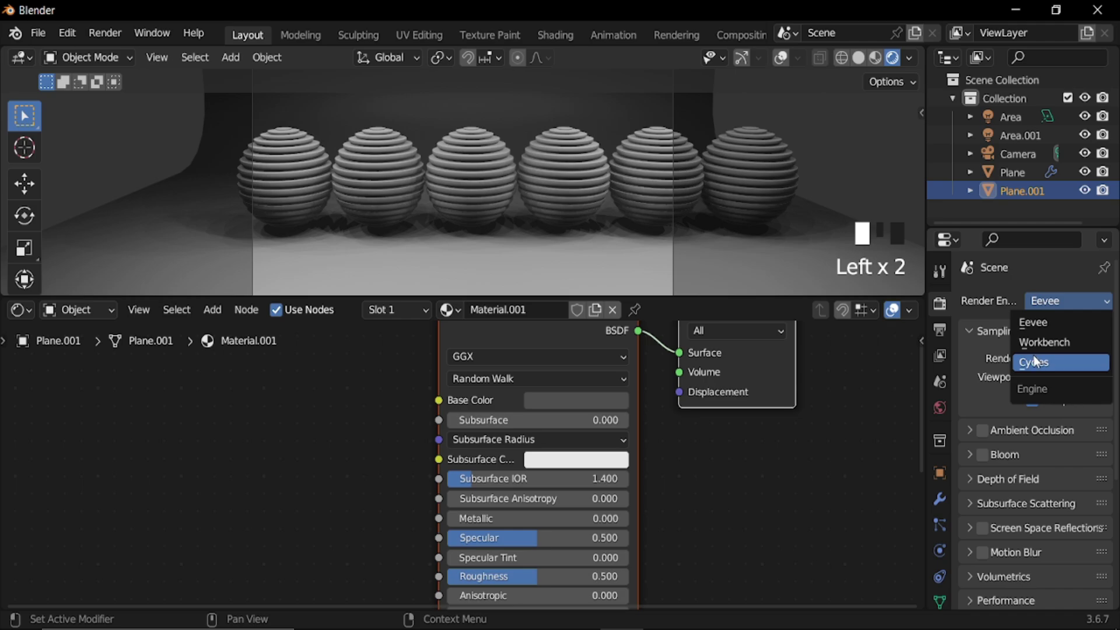
click(1036, 362)
click(995, 518)
middle_drag(1058, 526, 1058, 391)
click(1072, 464)
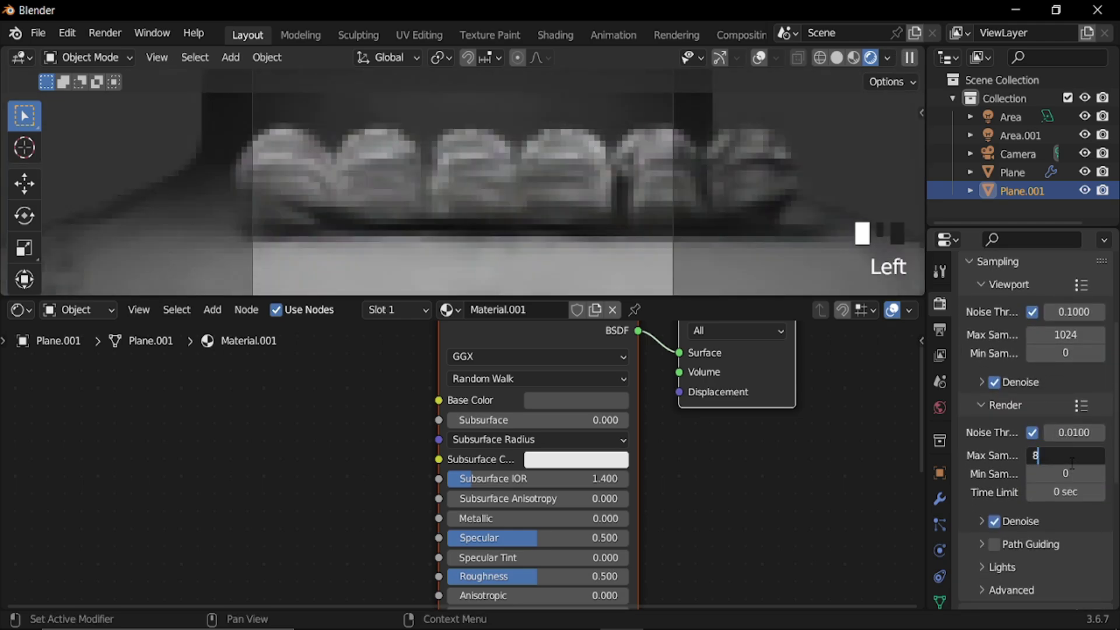
- Set the Color Management look to High Contrast
middle_drag(1071, 462, 1050, 340)
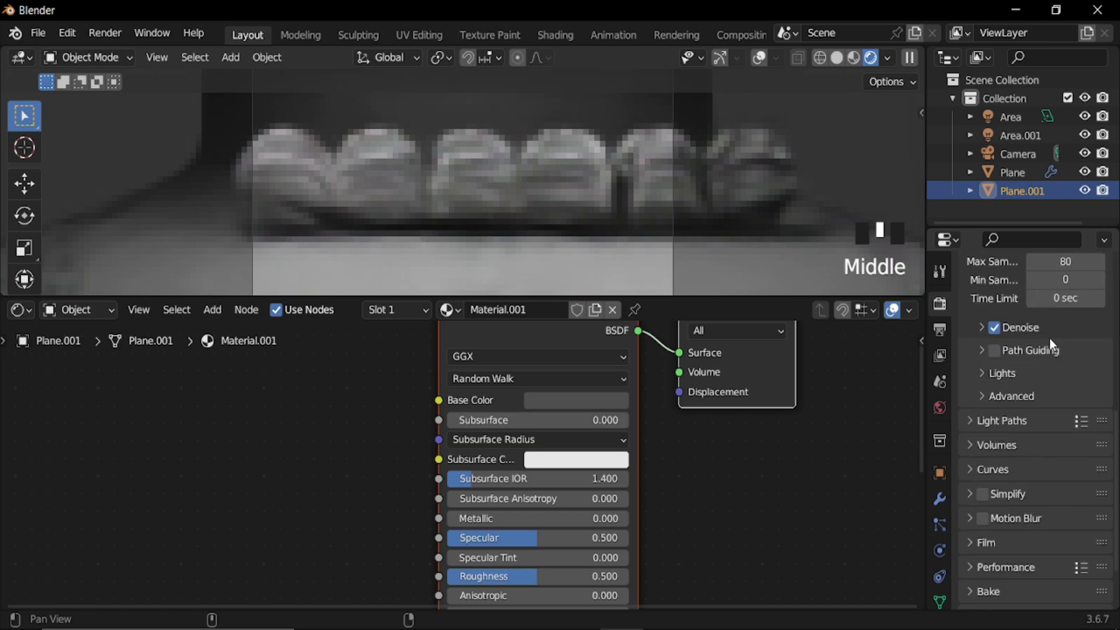
middle_drag(1029, 494, 1057, 321)
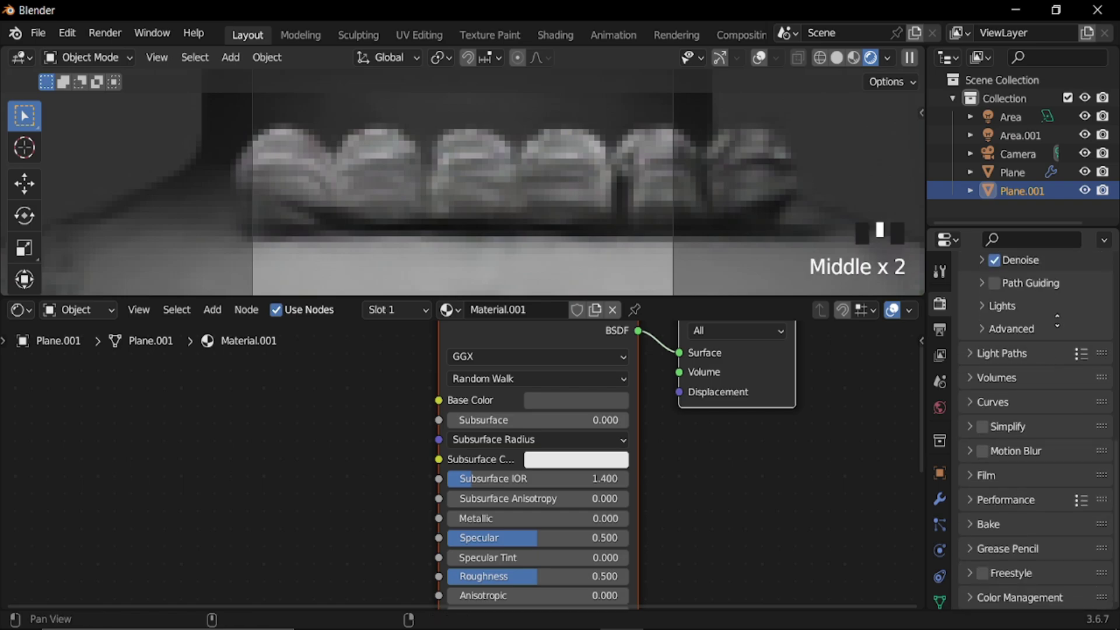
click(978, 598)
middle_drag(1032, 582, 1030, 522)
middle_drag(1044, 573, 1048, 537)
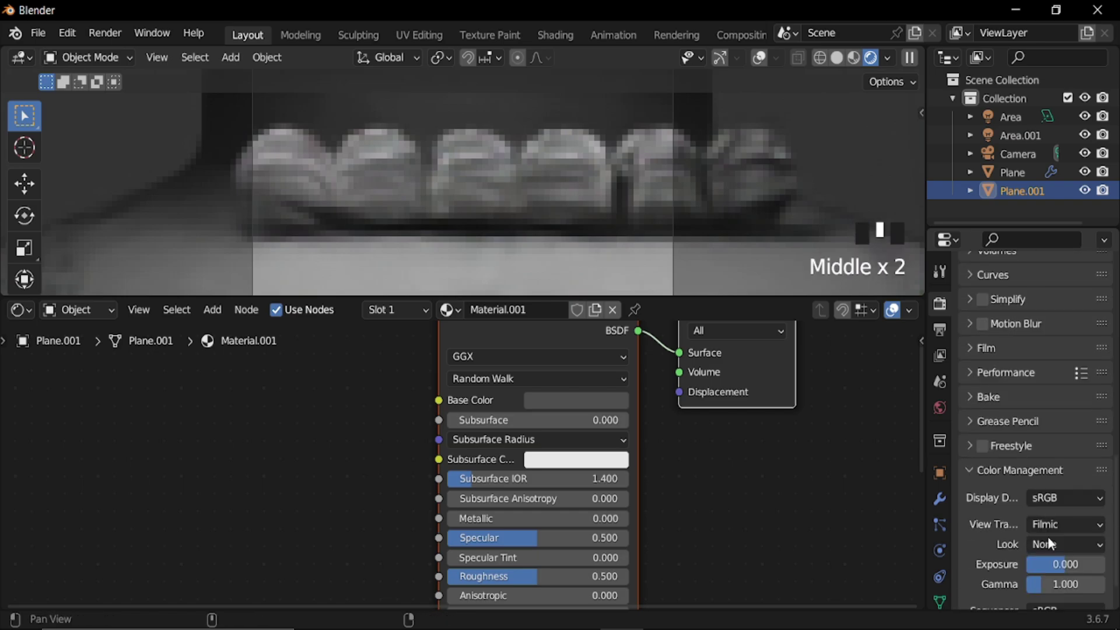
click(1052, 540)
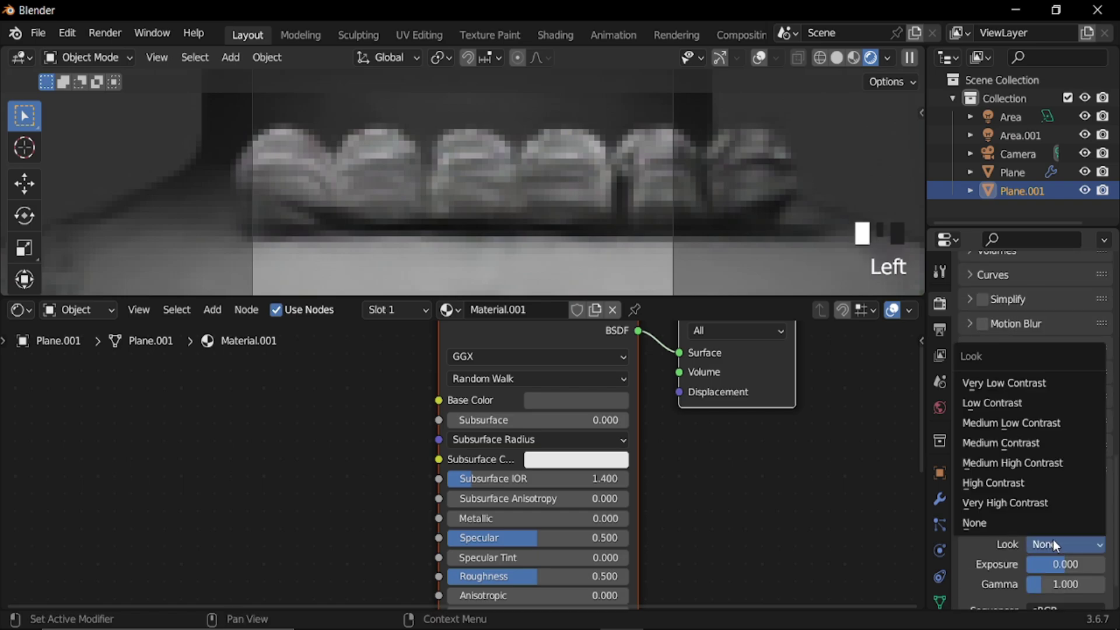
click(1028, 483)
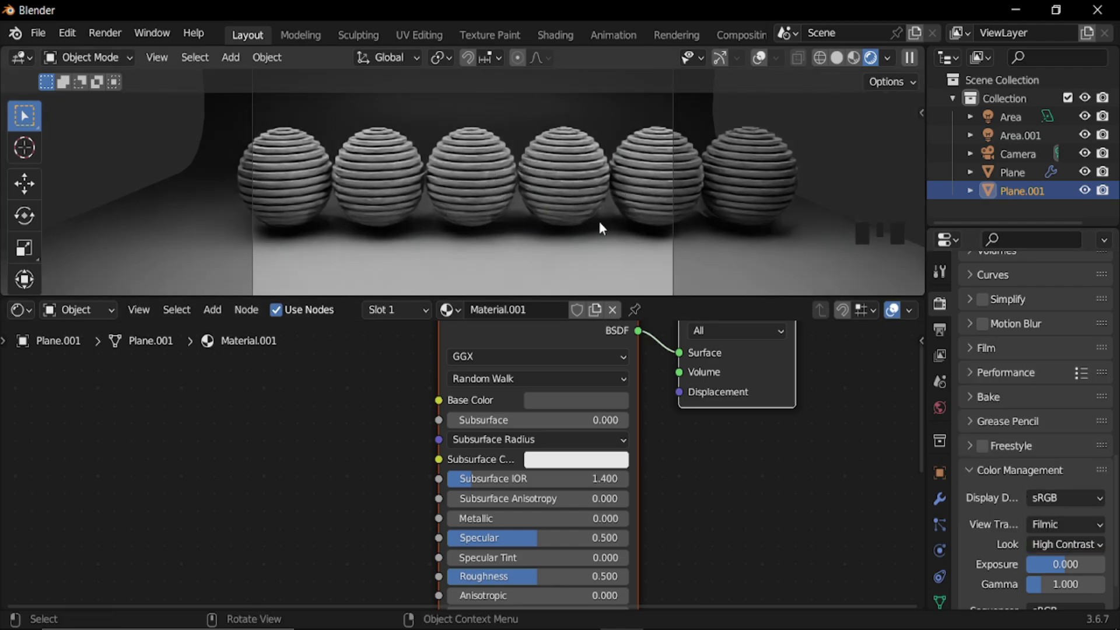
- Select the sphere rows object and review its material node tree from the Ambient Occlusion node to the Principled BSDF
click(565, 182)
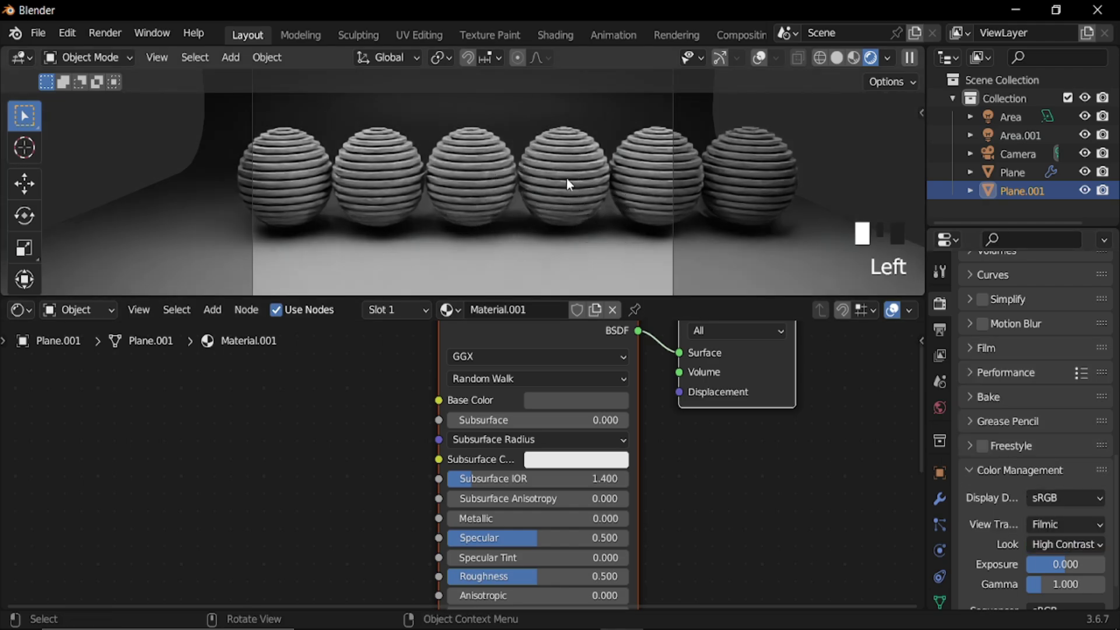
middle_drag(401, 488, 542, 487)
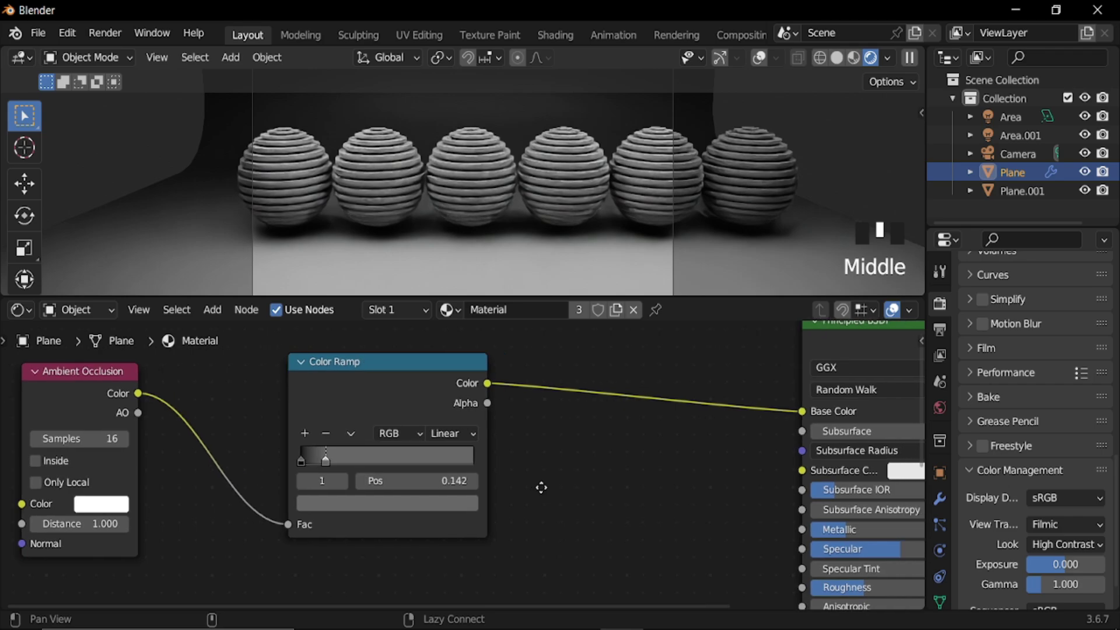
middle_drag(397, 470, 234, 428)
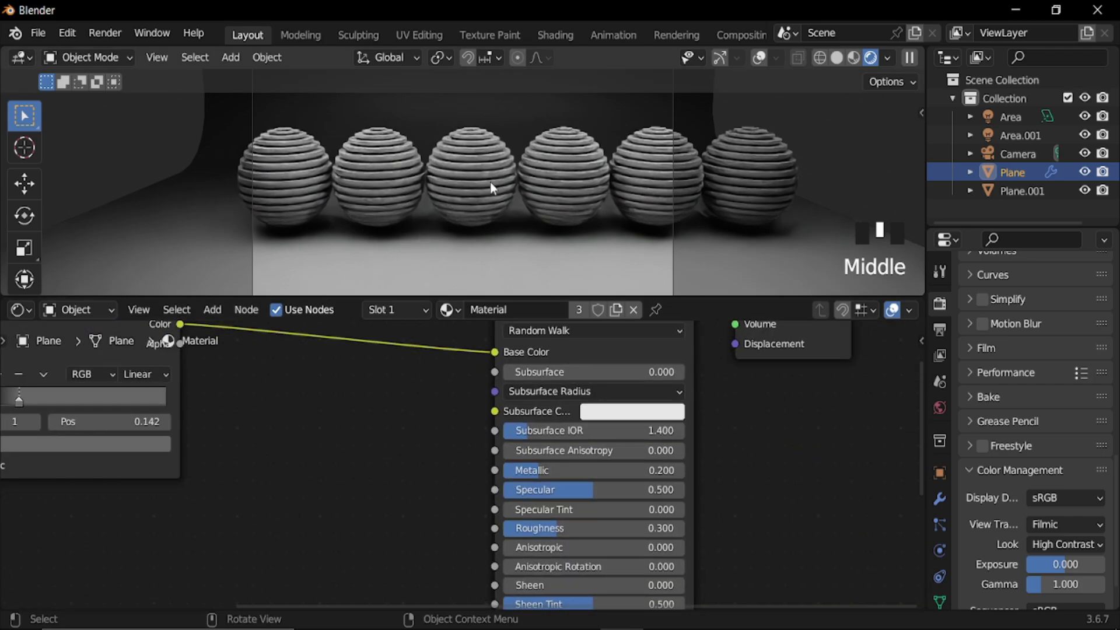
click(108, 34)
click(96, 170)
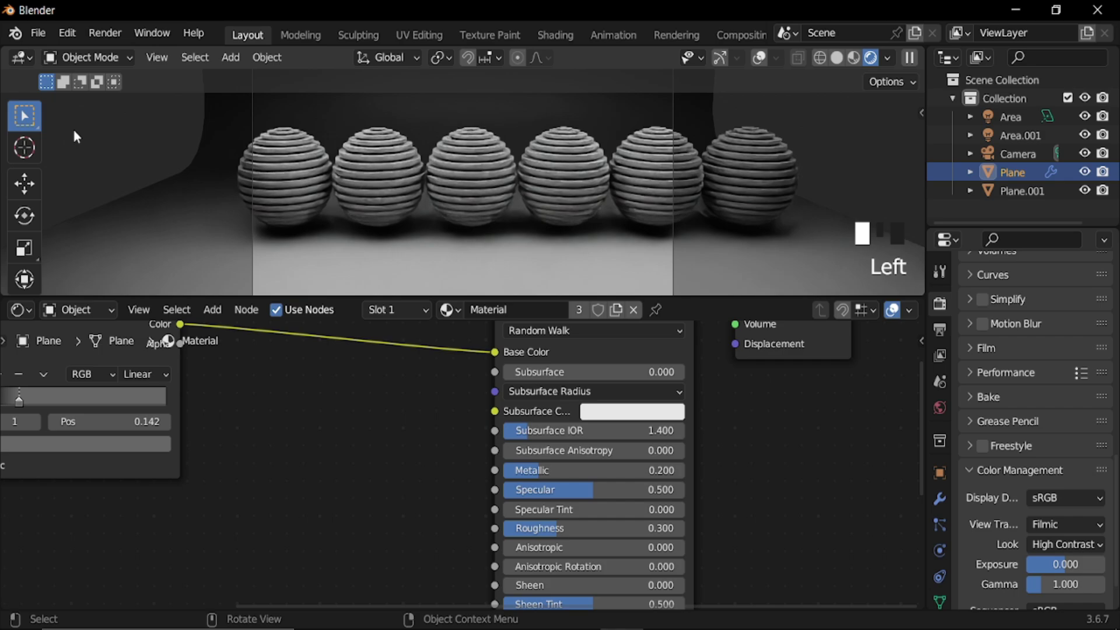
click(101, 34)
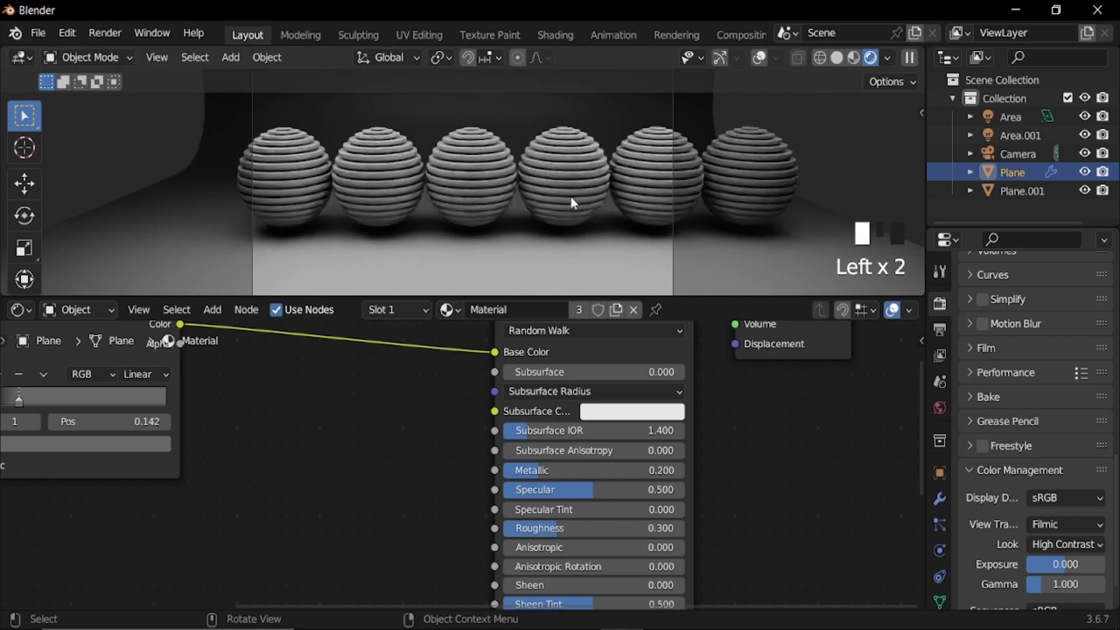